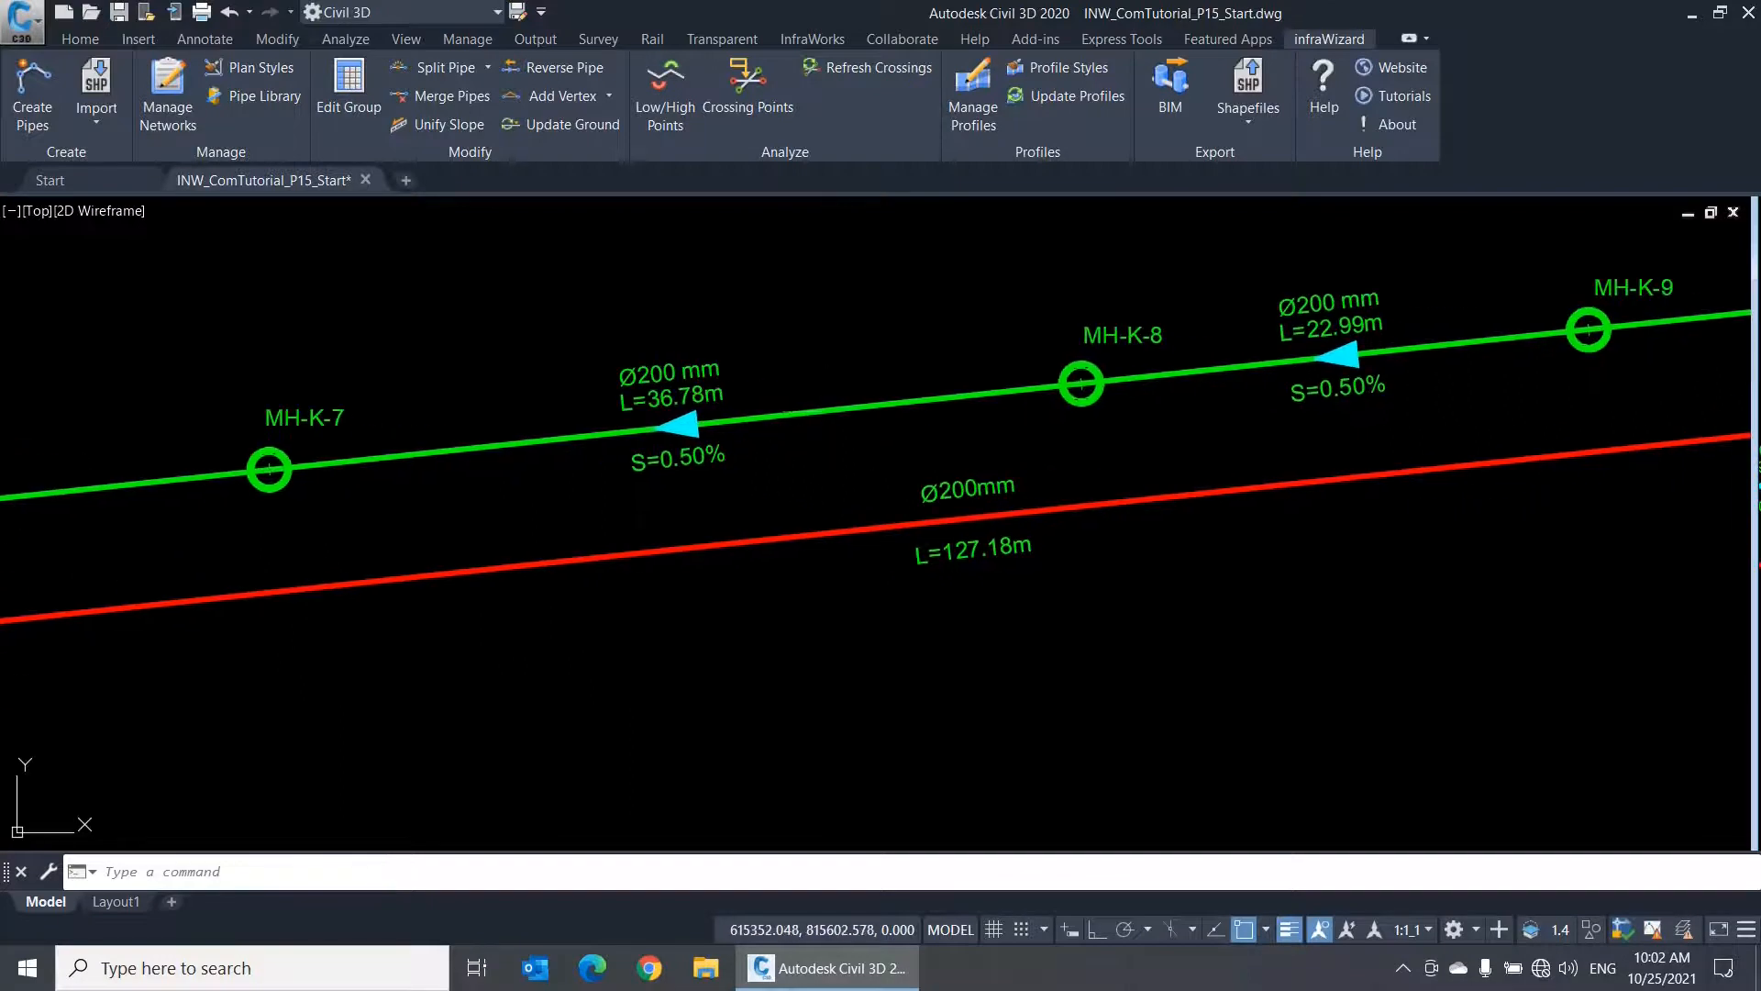
- View the edit settings of the pipe between MH-K-8 and MH-K-7 from the plan and from the profile, without changing anything
double_click(826, 411)
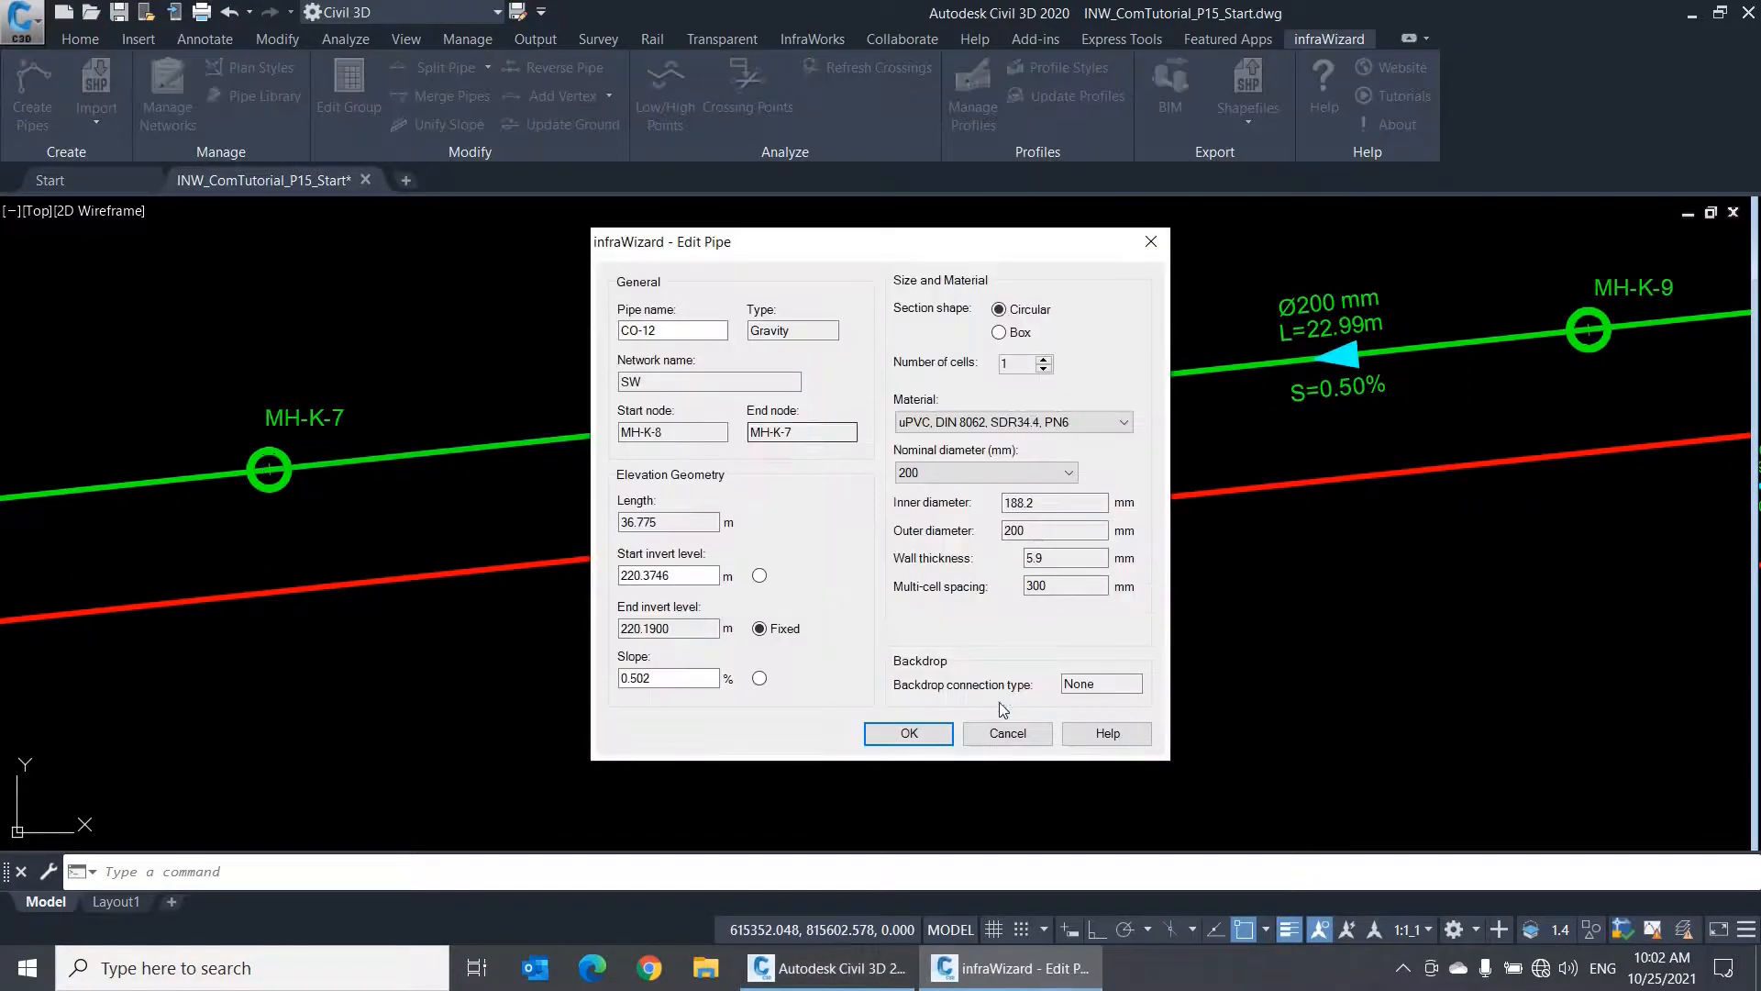
click(1007, 734)
scroll(896, 662, down, 5)
scroll(896, 662, down, 3)
mouse_move(1237, 504)
middle_down()
mouse_move(916, 617)
mouse_move(393, 890)
middle_up()
middle_drag(1466, 322, 651, 713)
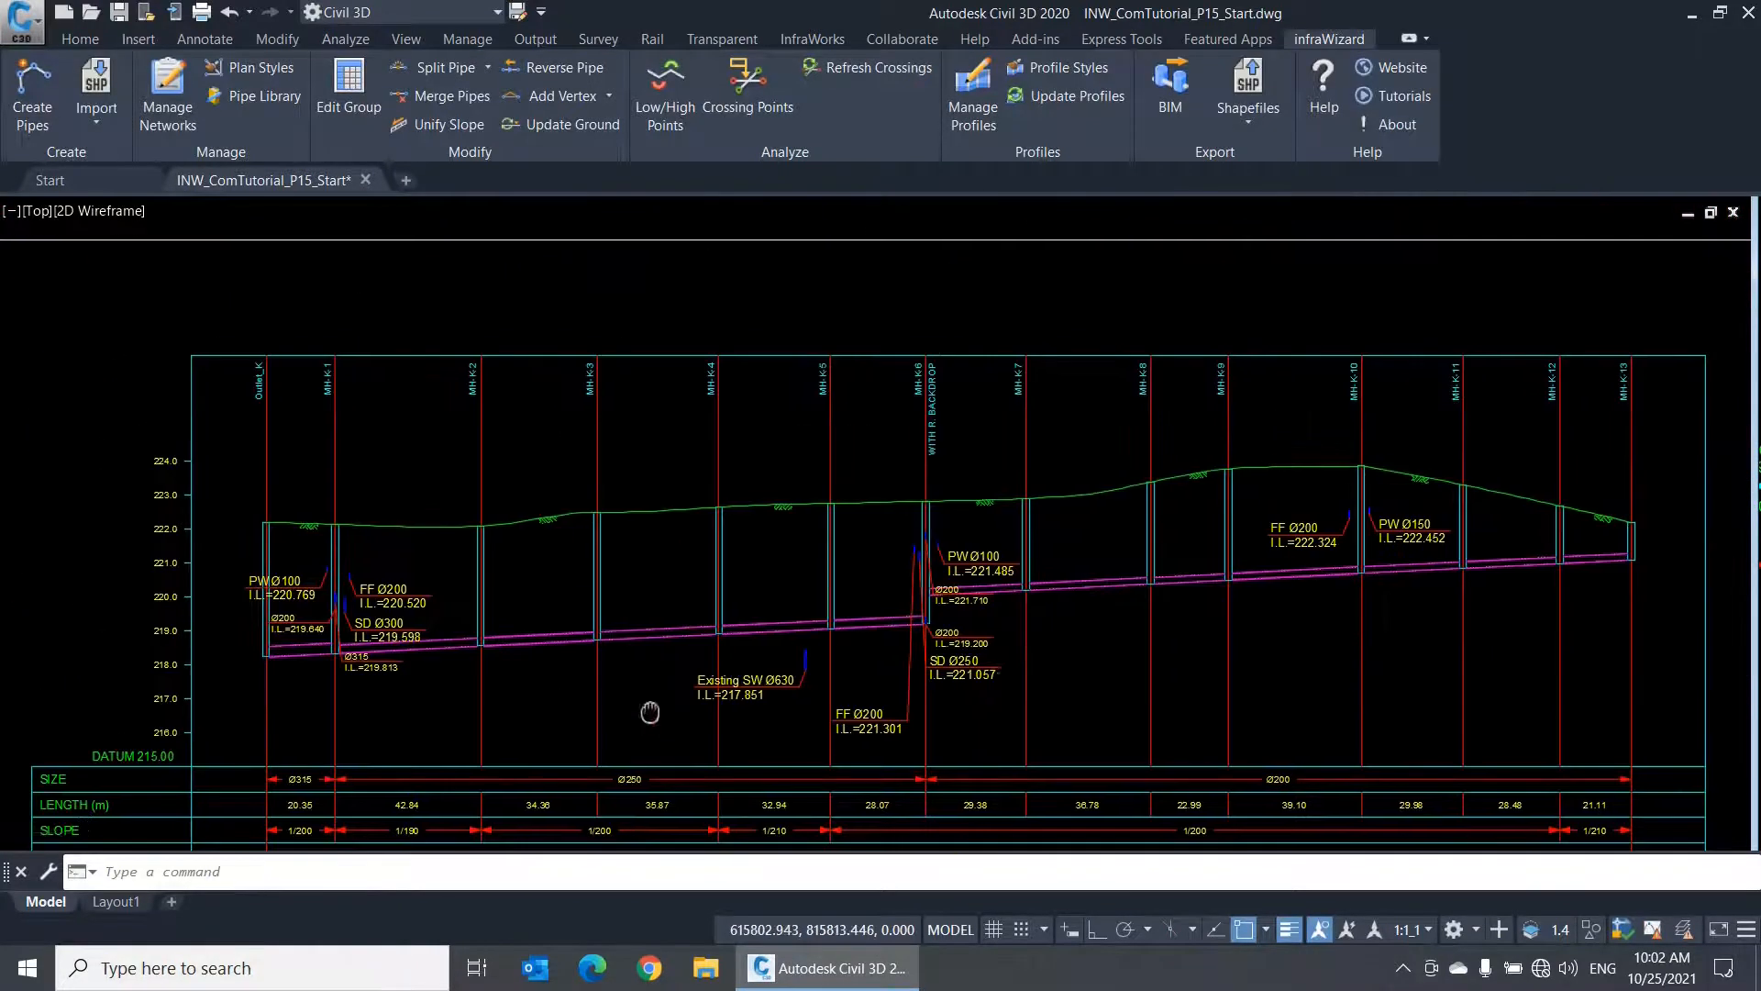
double_click(1125, 583)
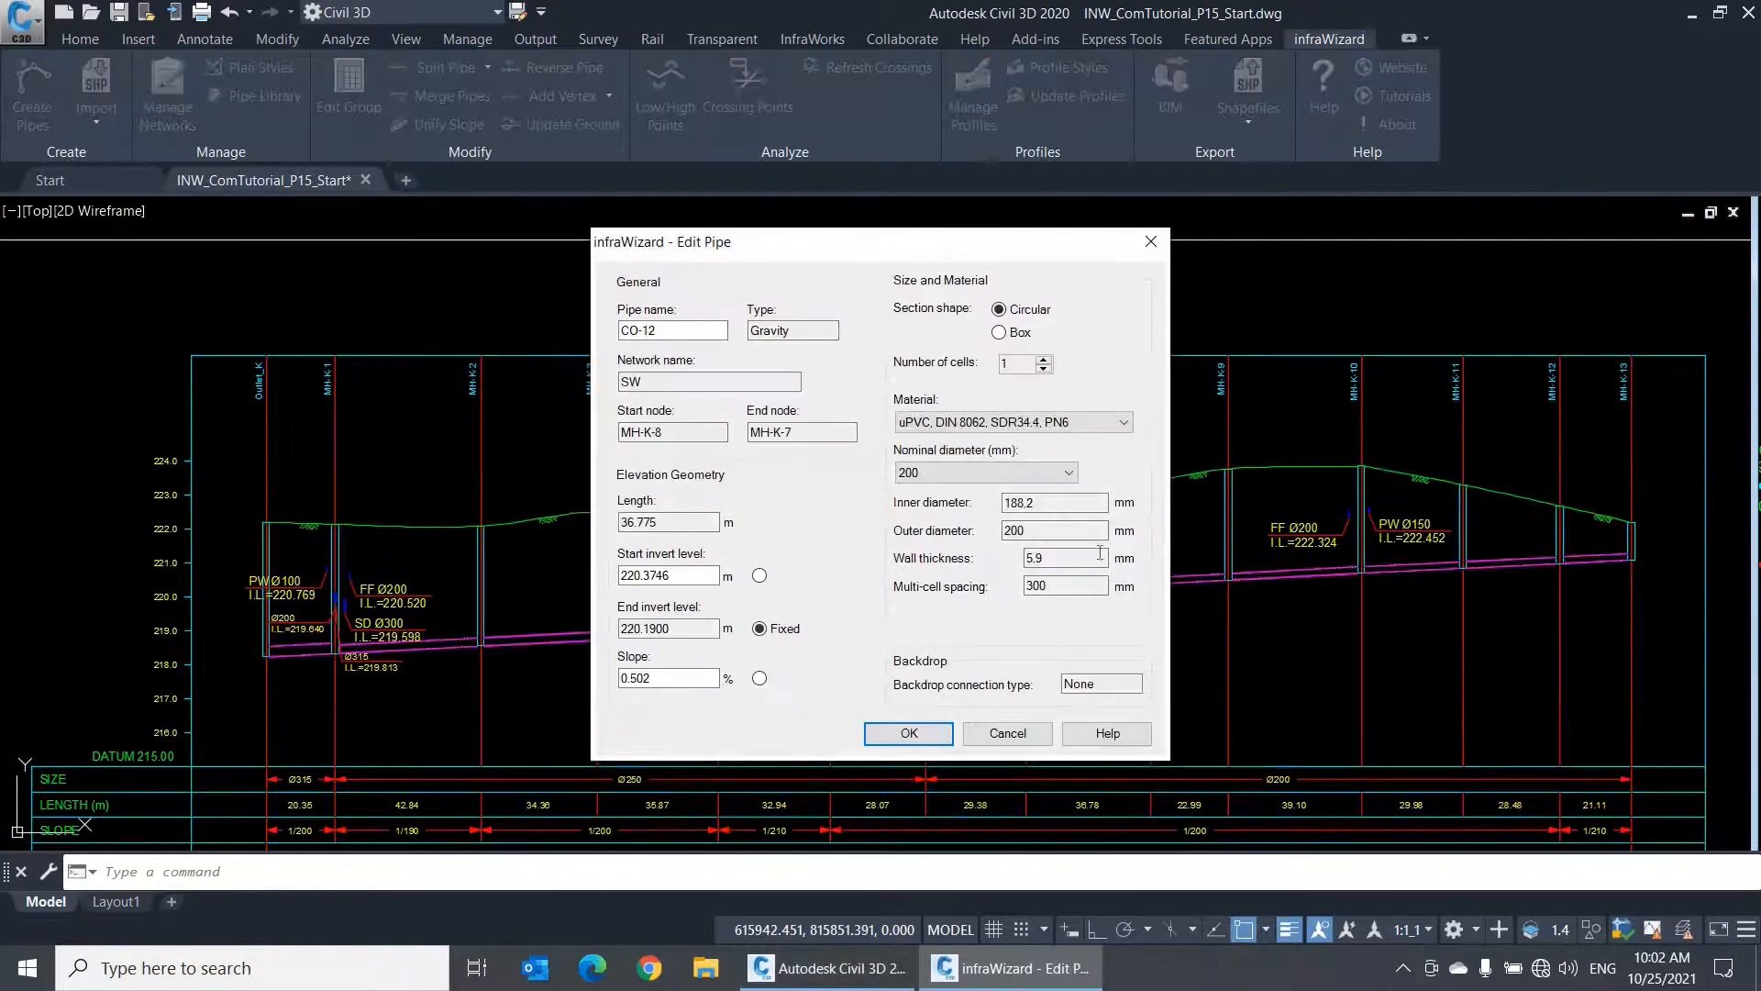
click(1007, 734)
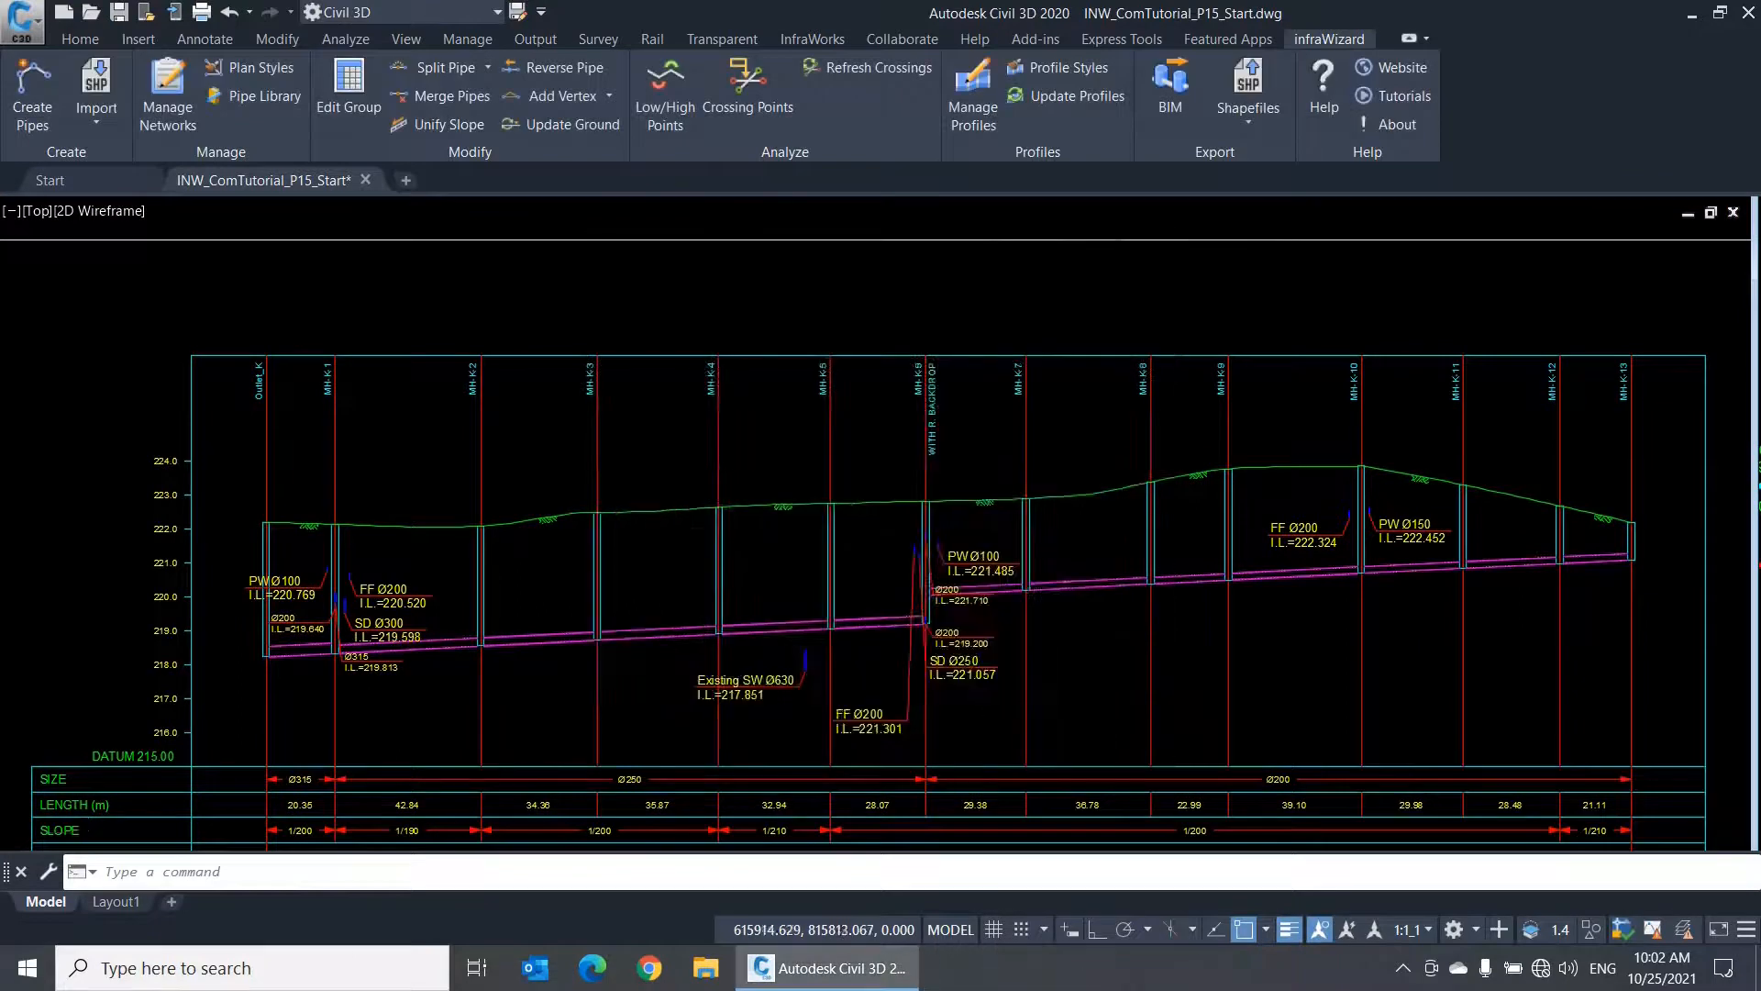
- Open the plan pipe between MH-K-8 and MH-K-7 for editing with the infraWizard Edit command
scroll(1029, 713, down, 5)
middle_drag(1029, 713, 1202, 486)
scroll(642, 569, up, 5)
mouse_move(642, 568)
middle_down()
mouse_move(724, 615)
mouse_move(996, 479)
mouse_move(988, 533)
middle_up()
scroll(724, 615, up, 4)
click(1083, 478)
right_click(1083, 478)
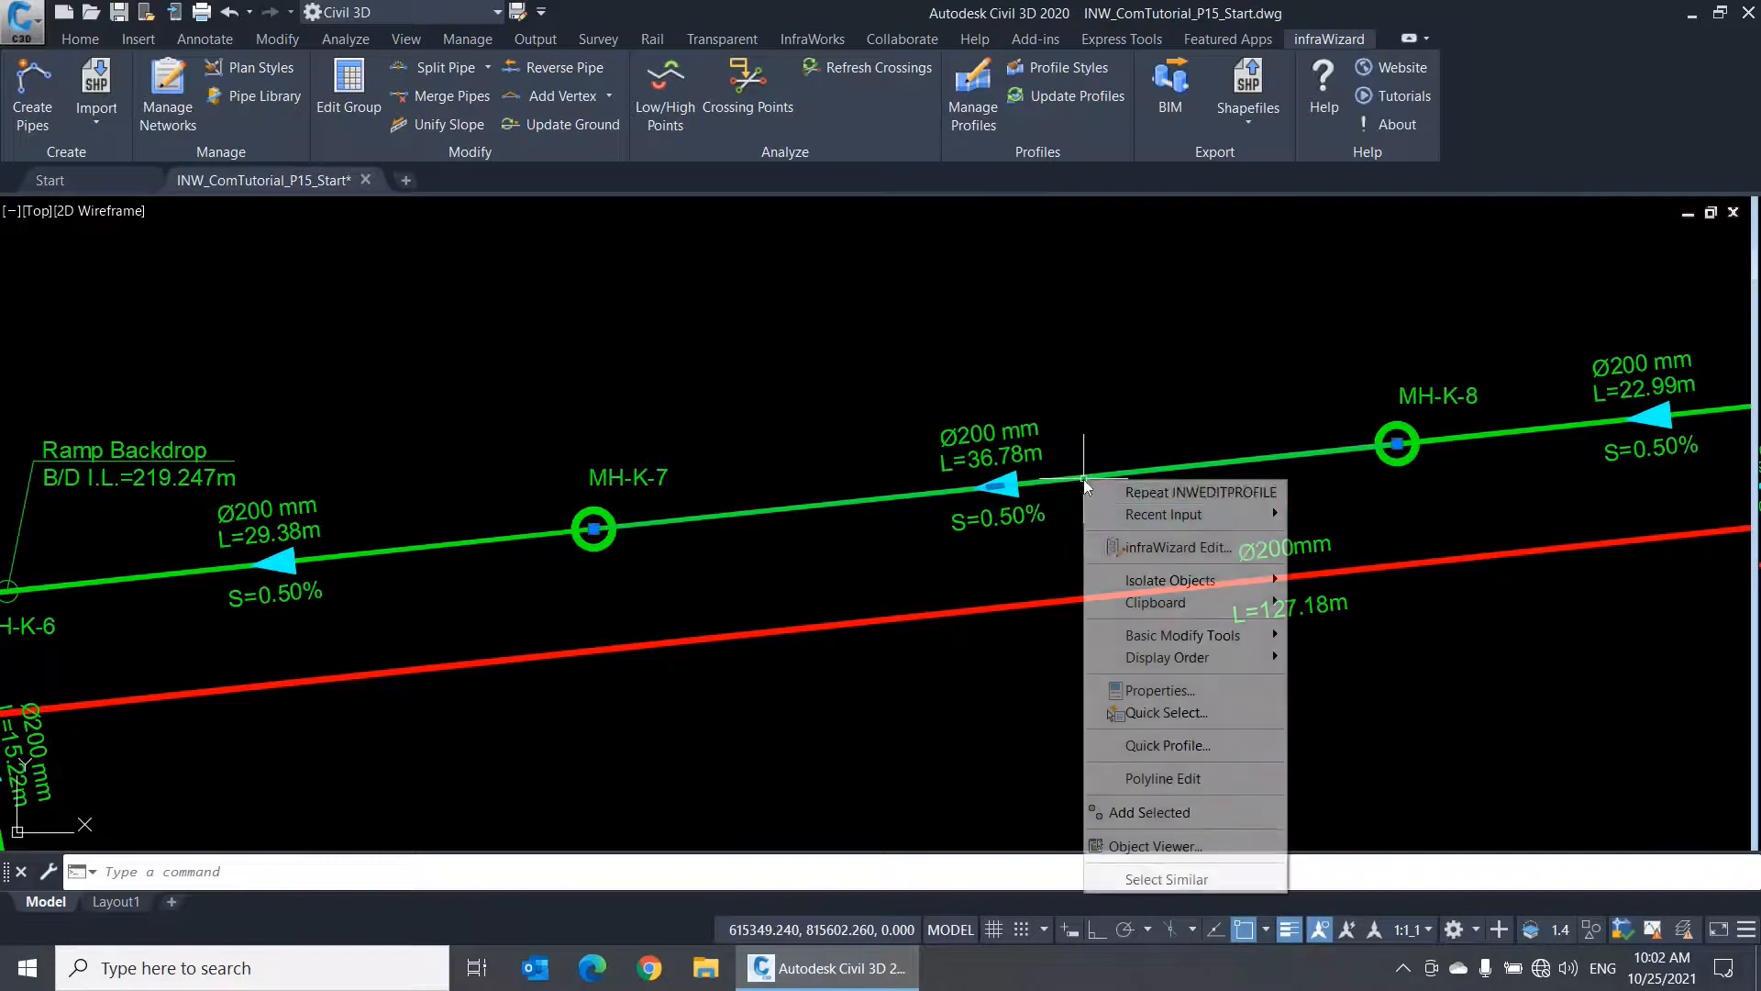
click(1191, 547)
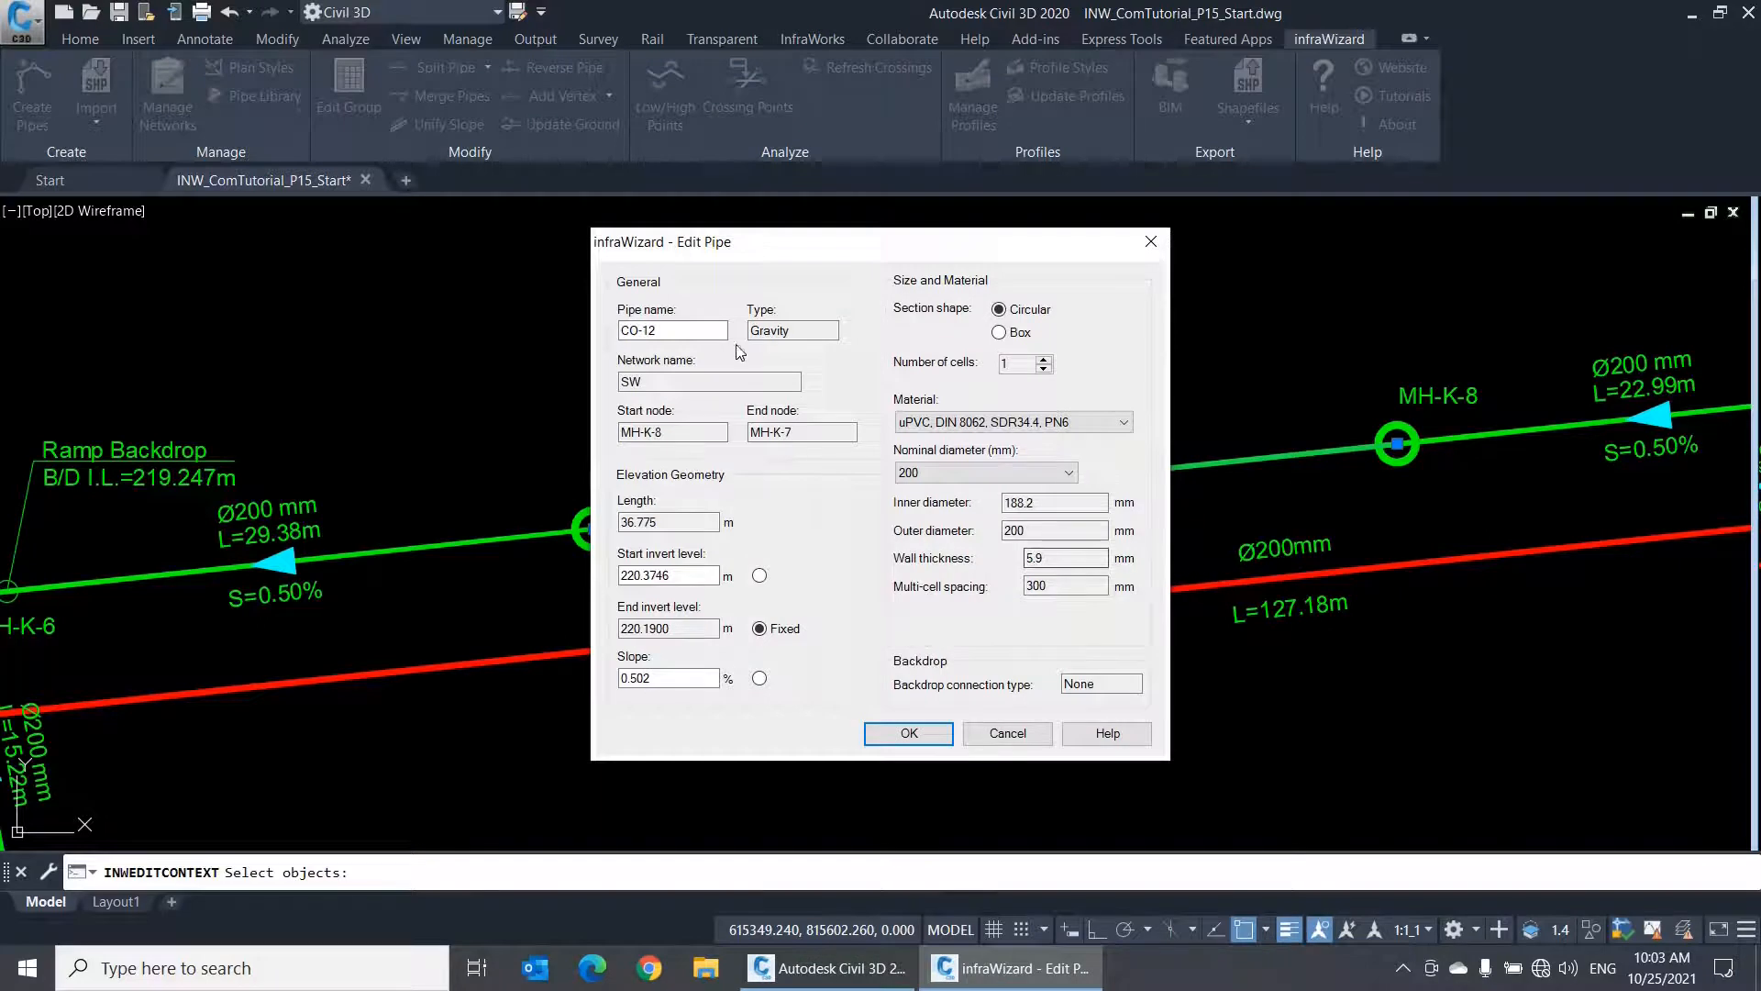
- Examine the pipe's name, type, network, start and end nodes and length, and close the settings without changes
drag(720, 258, 829, 260)
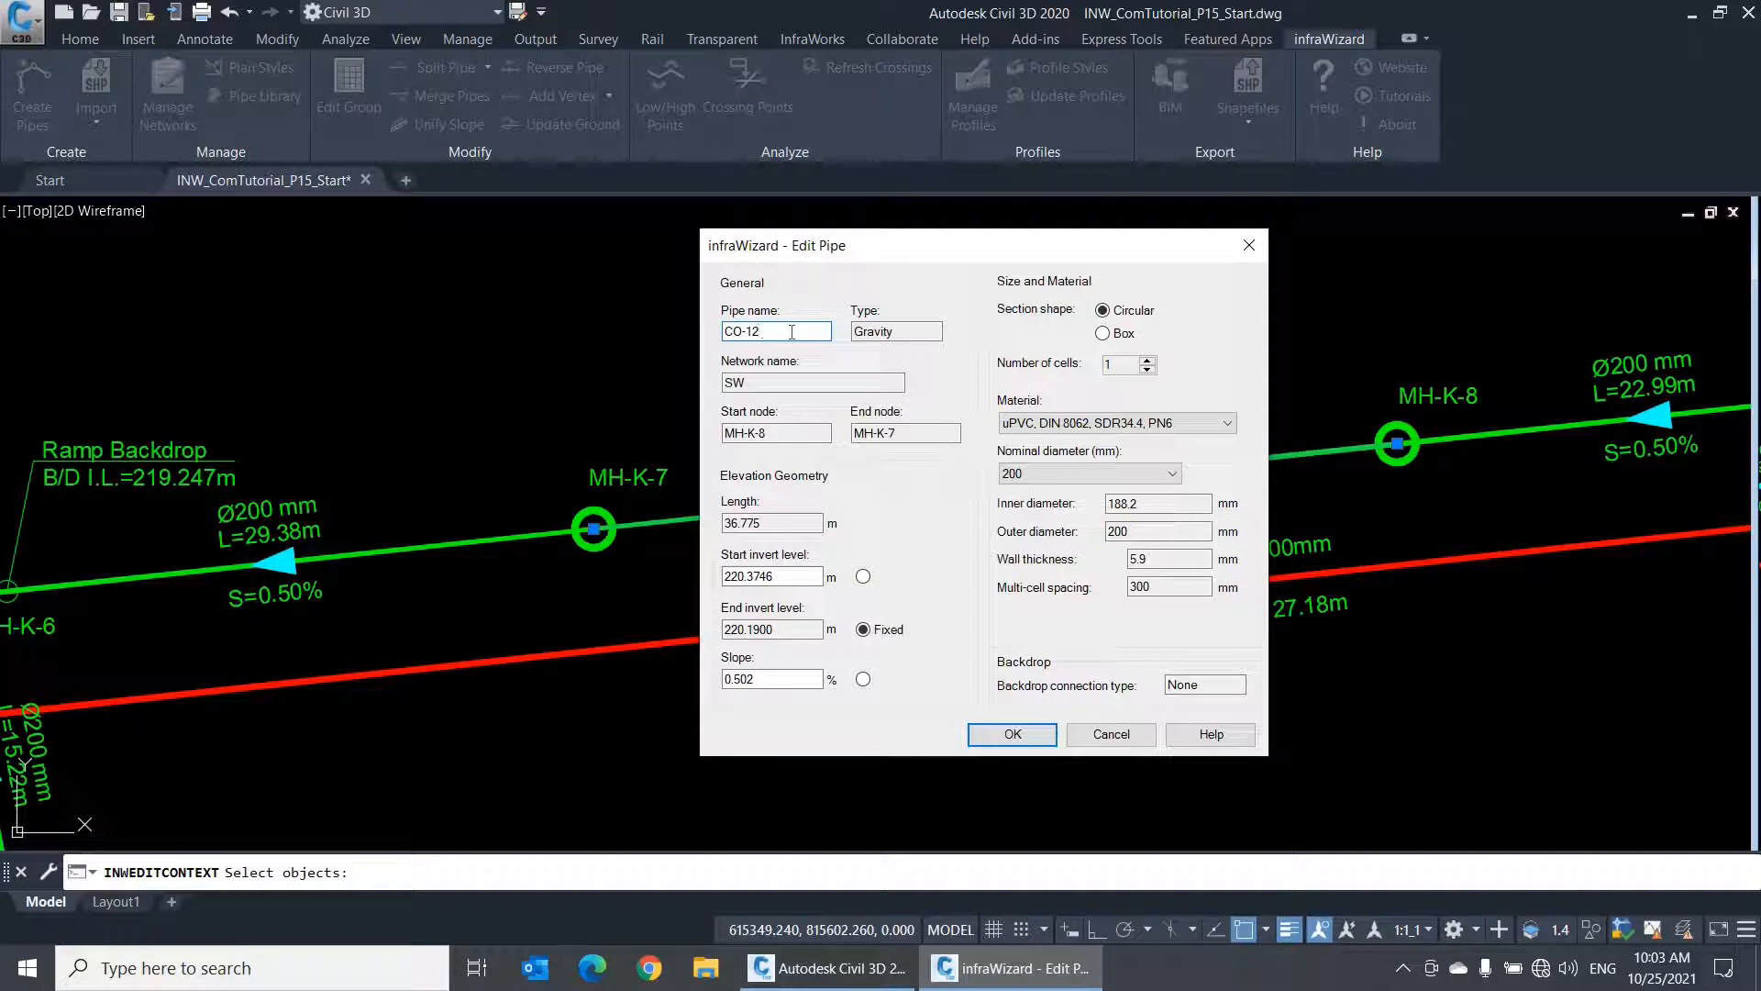
click(926, 329)
click(929, 330)
click(781, 383)
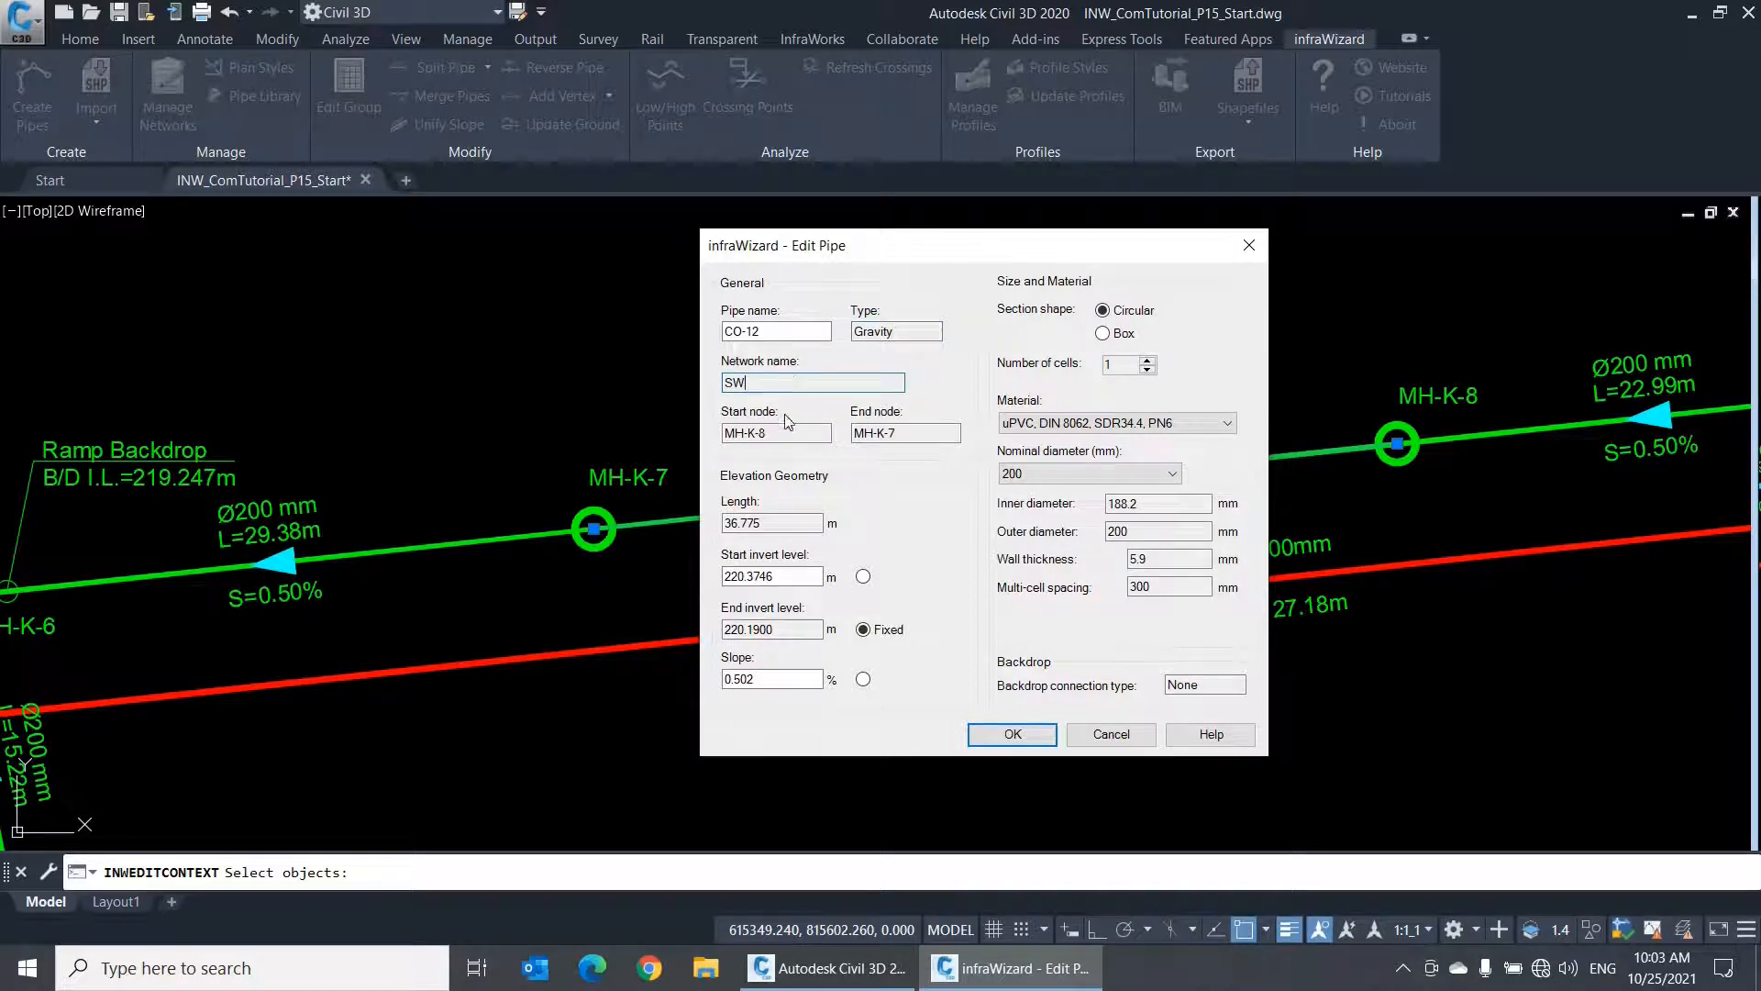
click(910, 431)
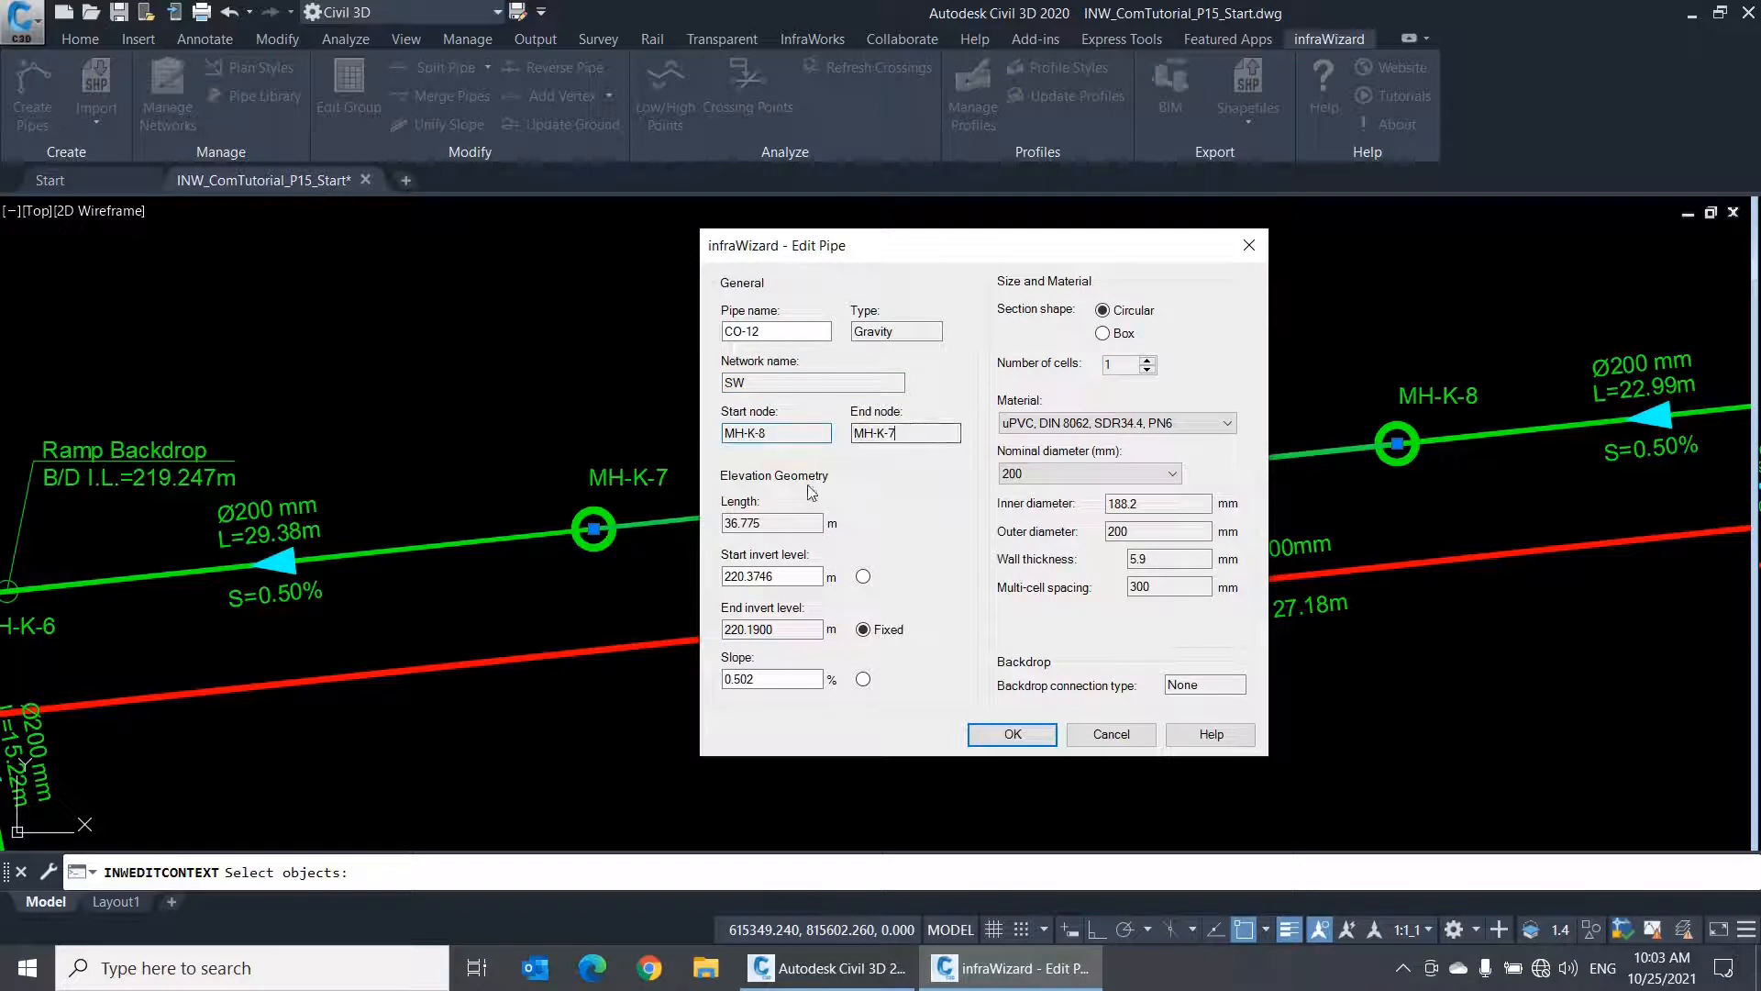
click(775, 523)
drag(899, 252, 1214, 267)
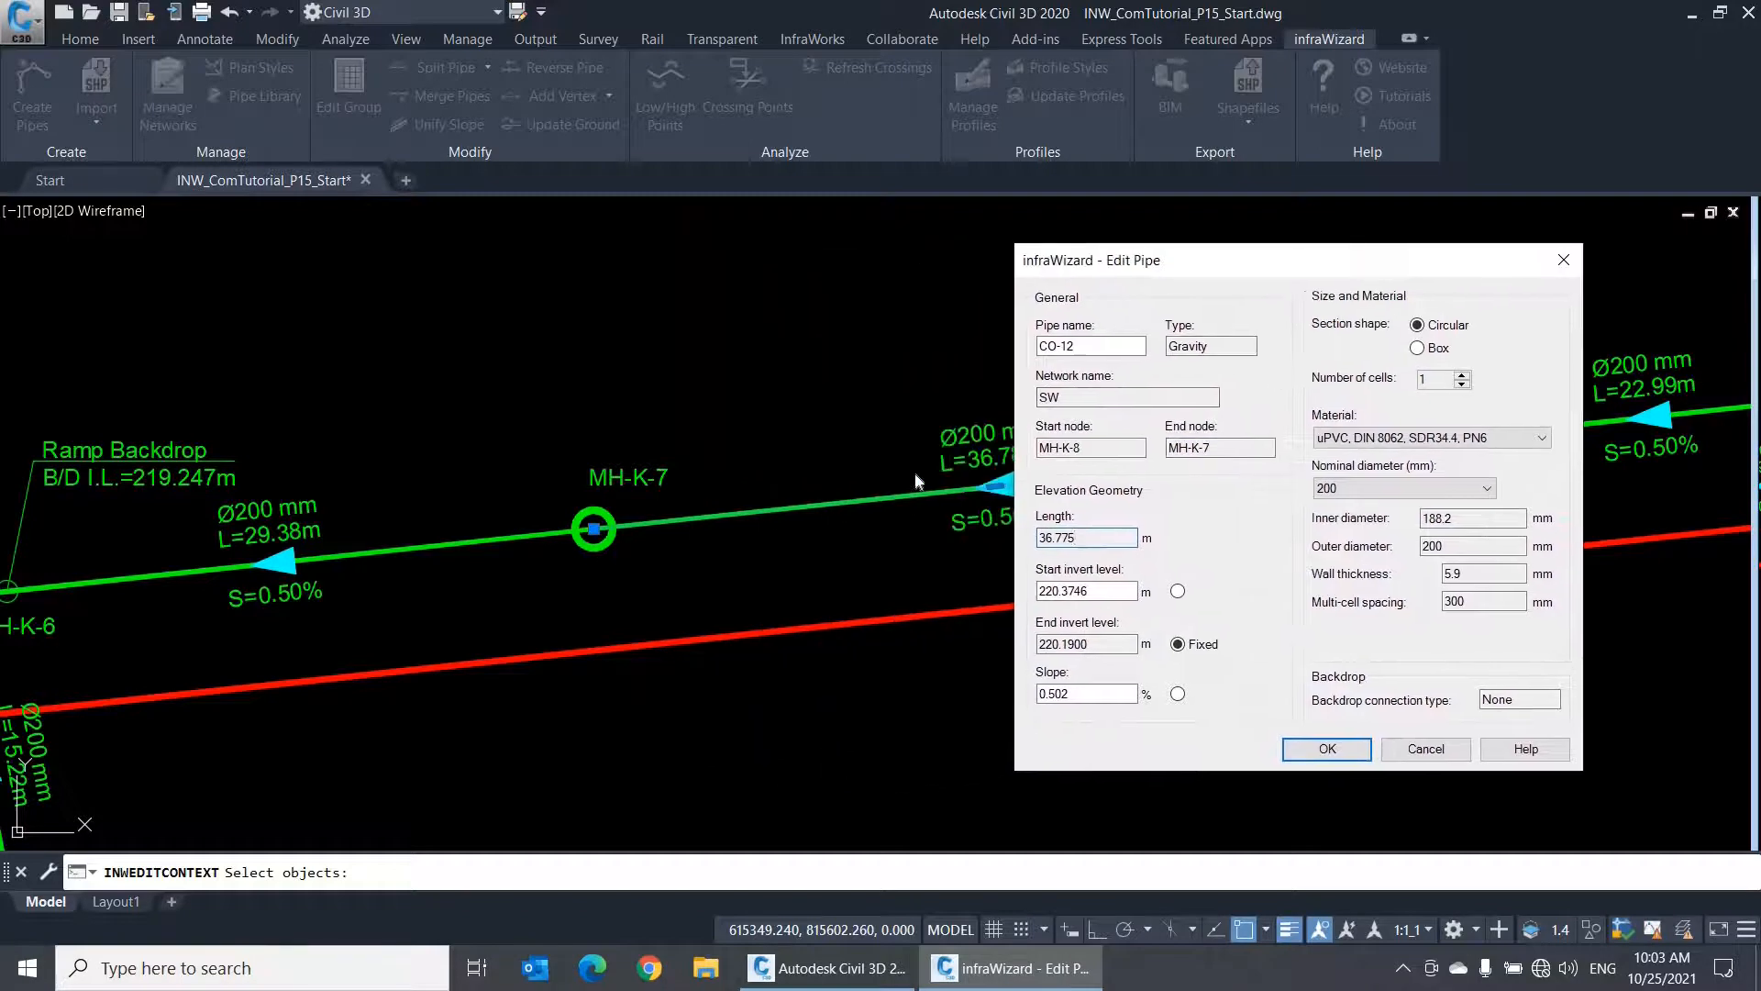
click(1395, 752)
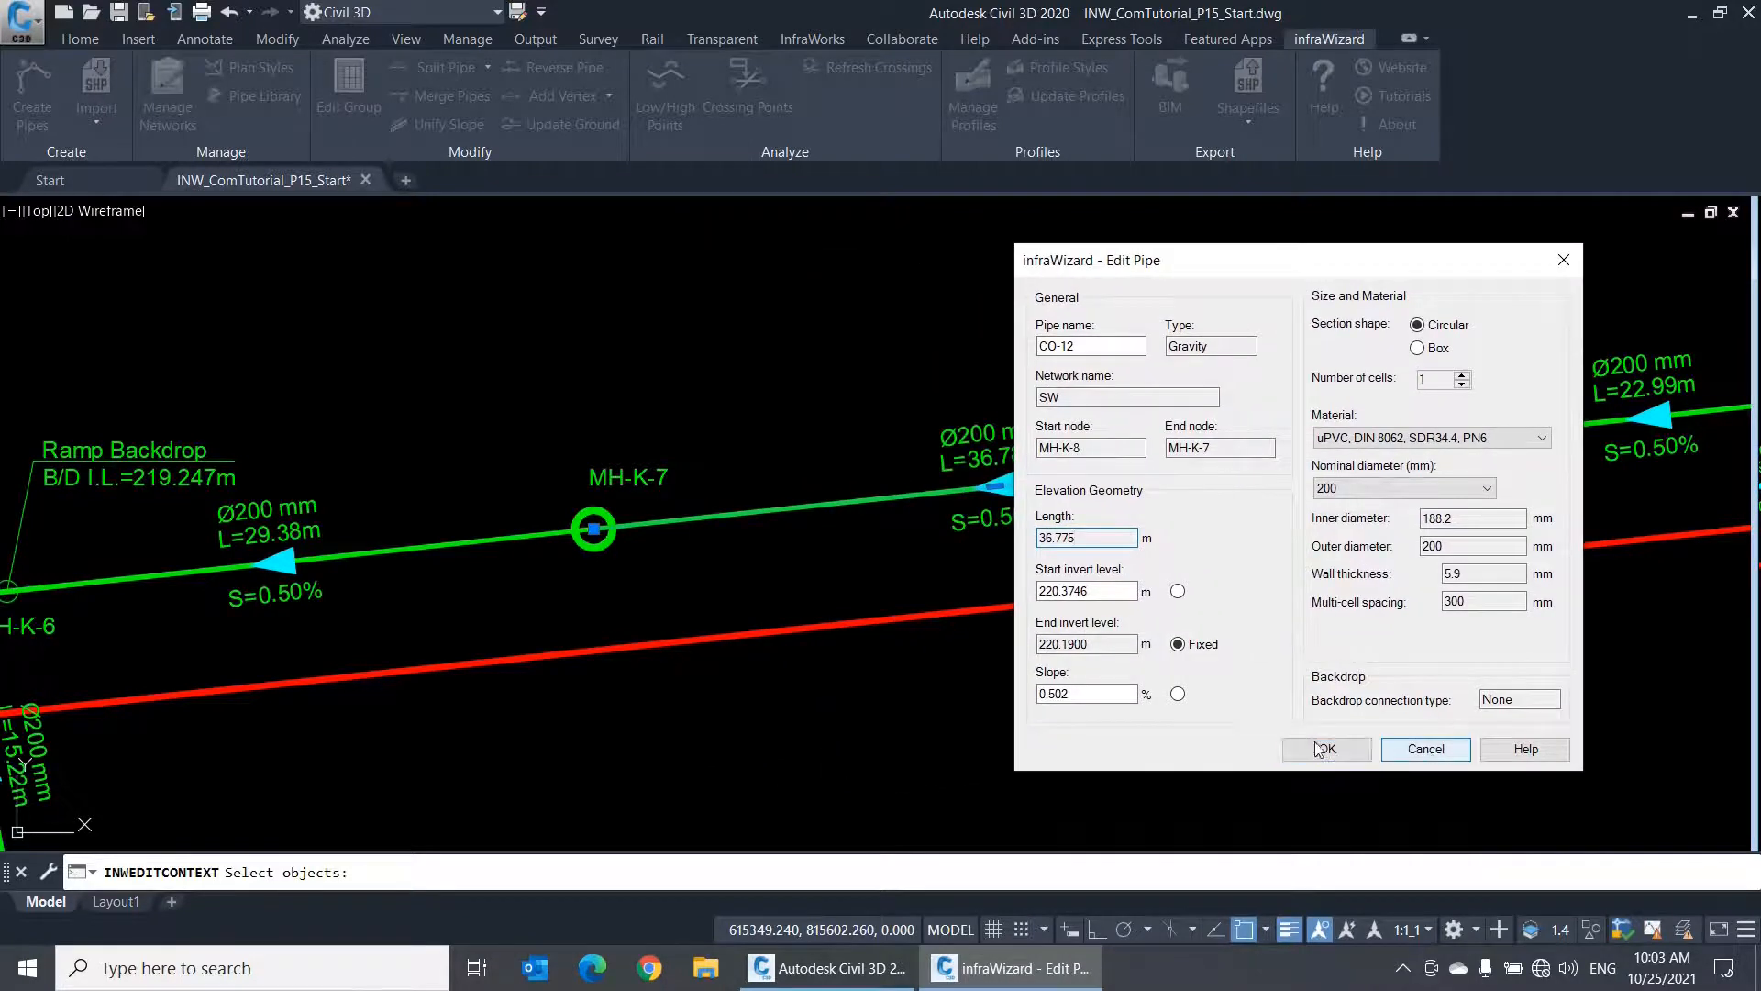
- Move manhole MH-K-8 away from its alignment, above the pipe run
middle_drag(1432, 459, 1132, 515)
text(m)
key(Return)
click(1096, 499)
key(Return)
click(1096, 499)
click(1062, 373)
- Stretch the pipe junction at MH-K-8 to a new position below, and undo the manhole's displacements
text(s)
key(Return)
click(1120, 332)
click(984, 418)
key(Return)
click(1061, 429)
click(1030, 512)
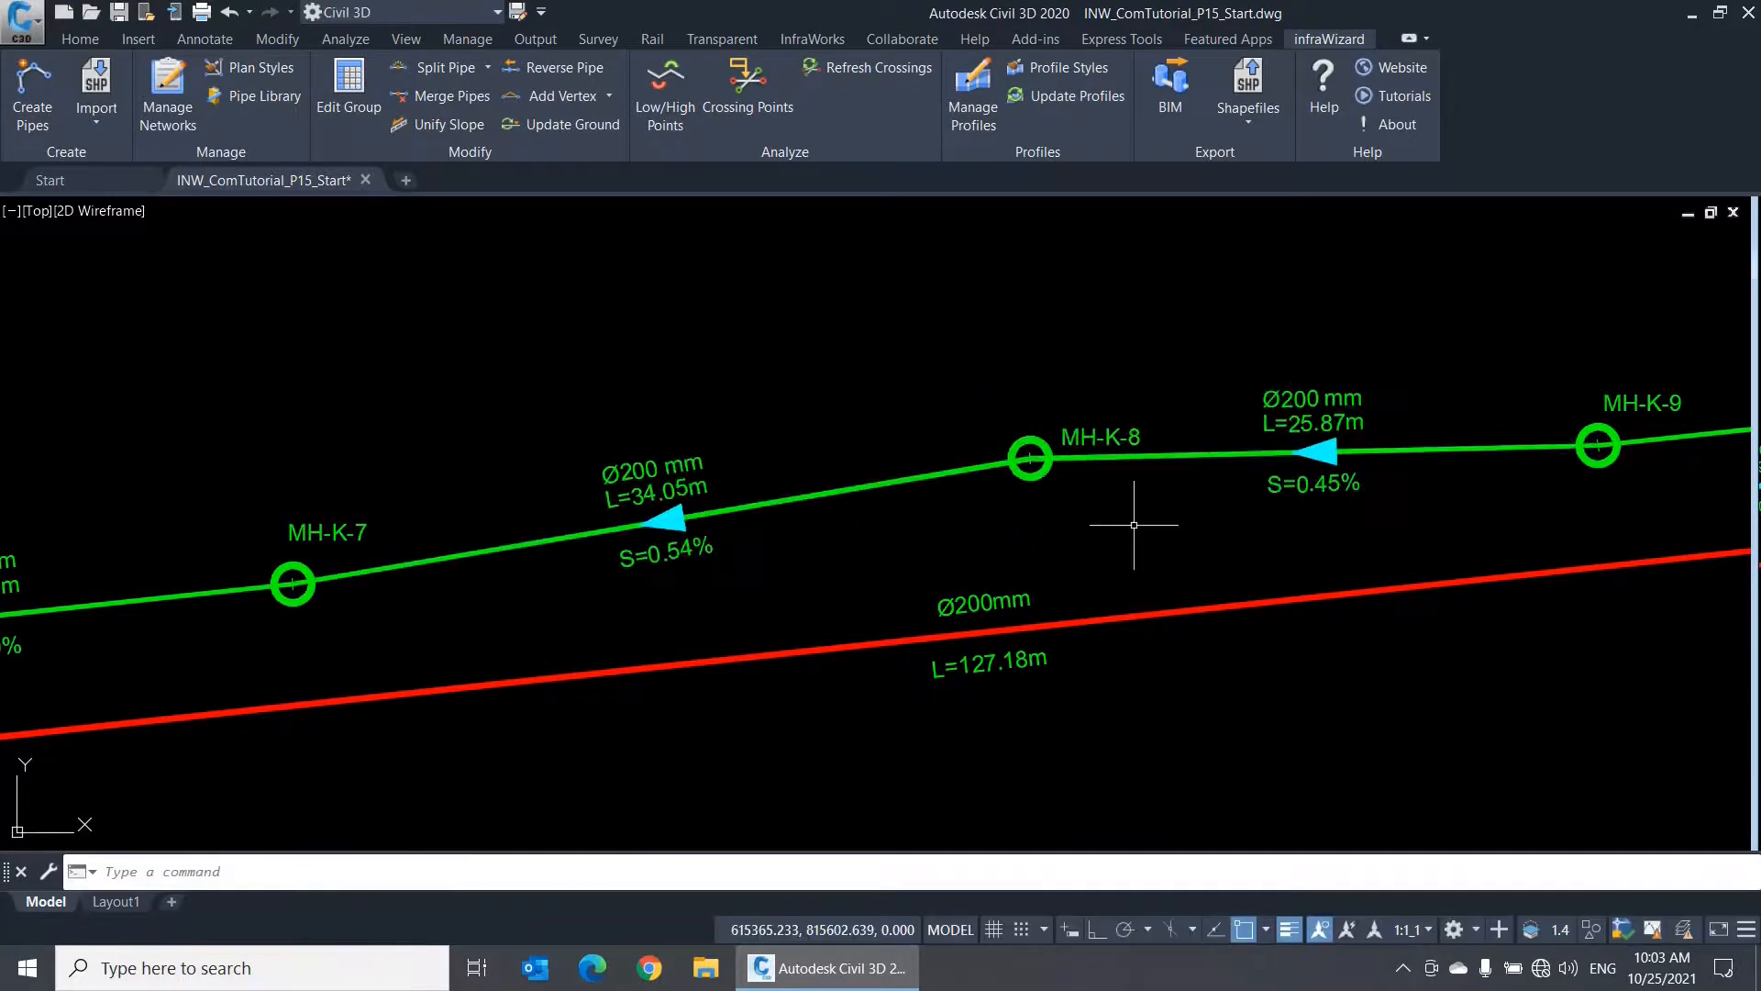
key(ctrl+z)
key(ctrl+z)
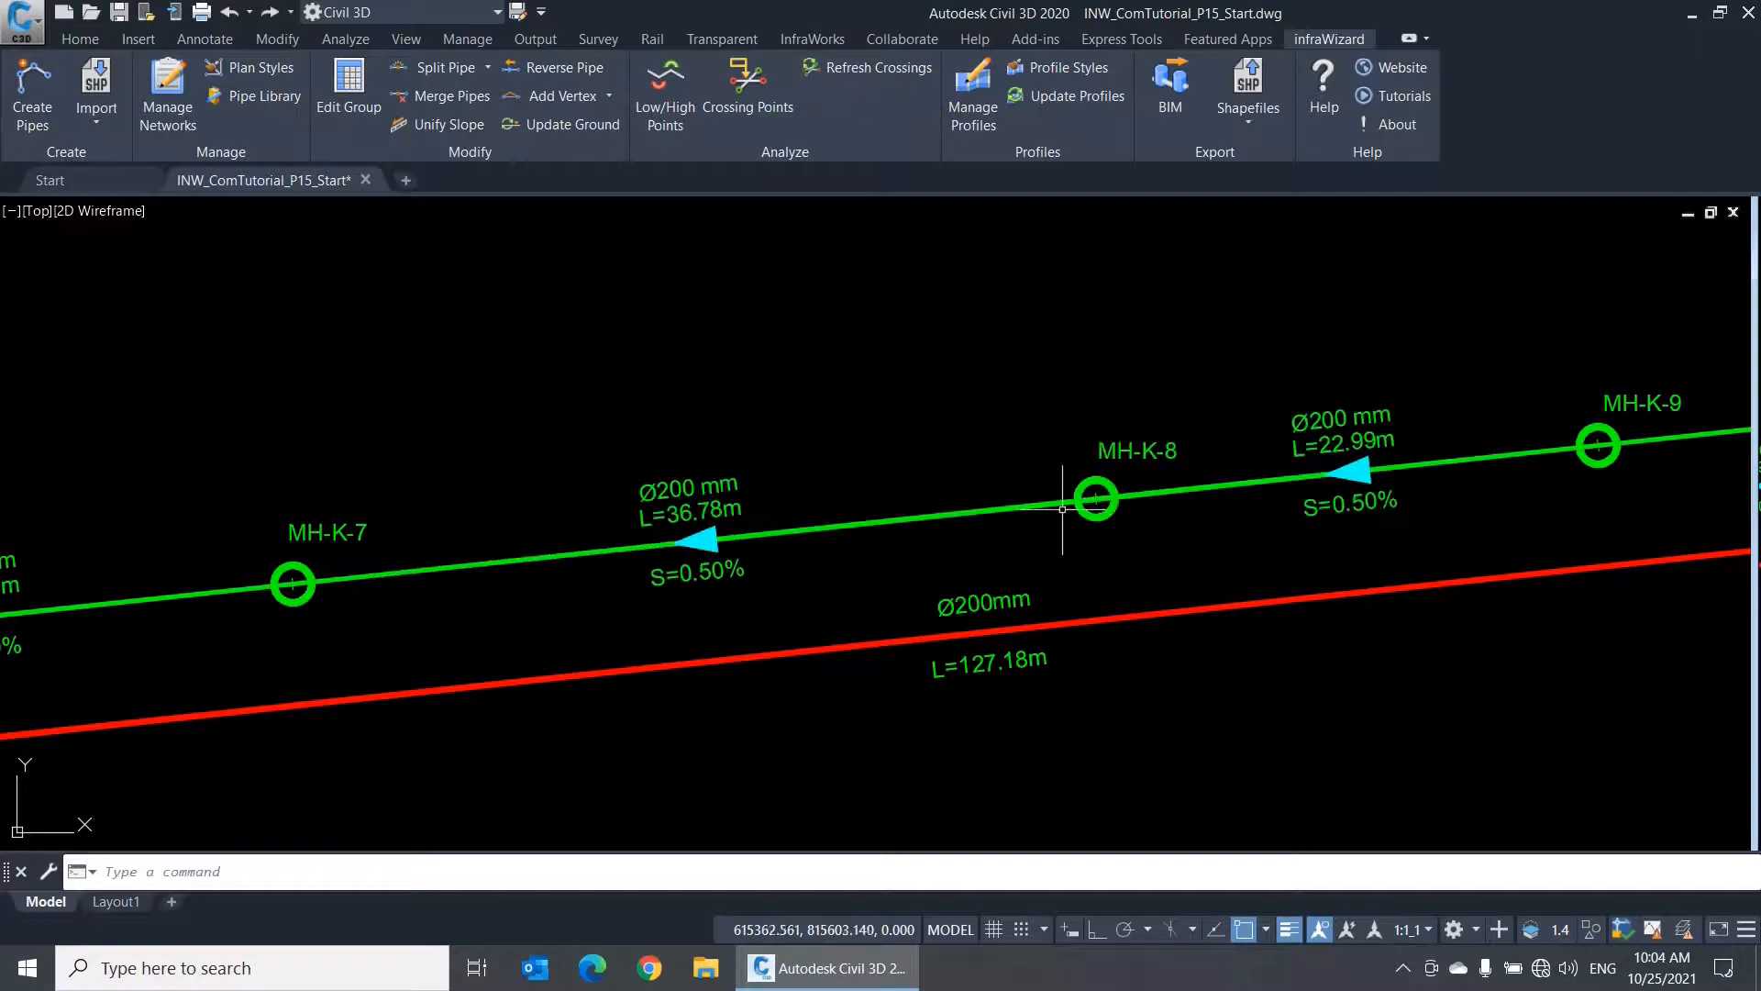
- Open the pipe between MH-K-8 and MH-K-7 for editing and set its start invert level to 221.3746 m
double_click(1021, 505)
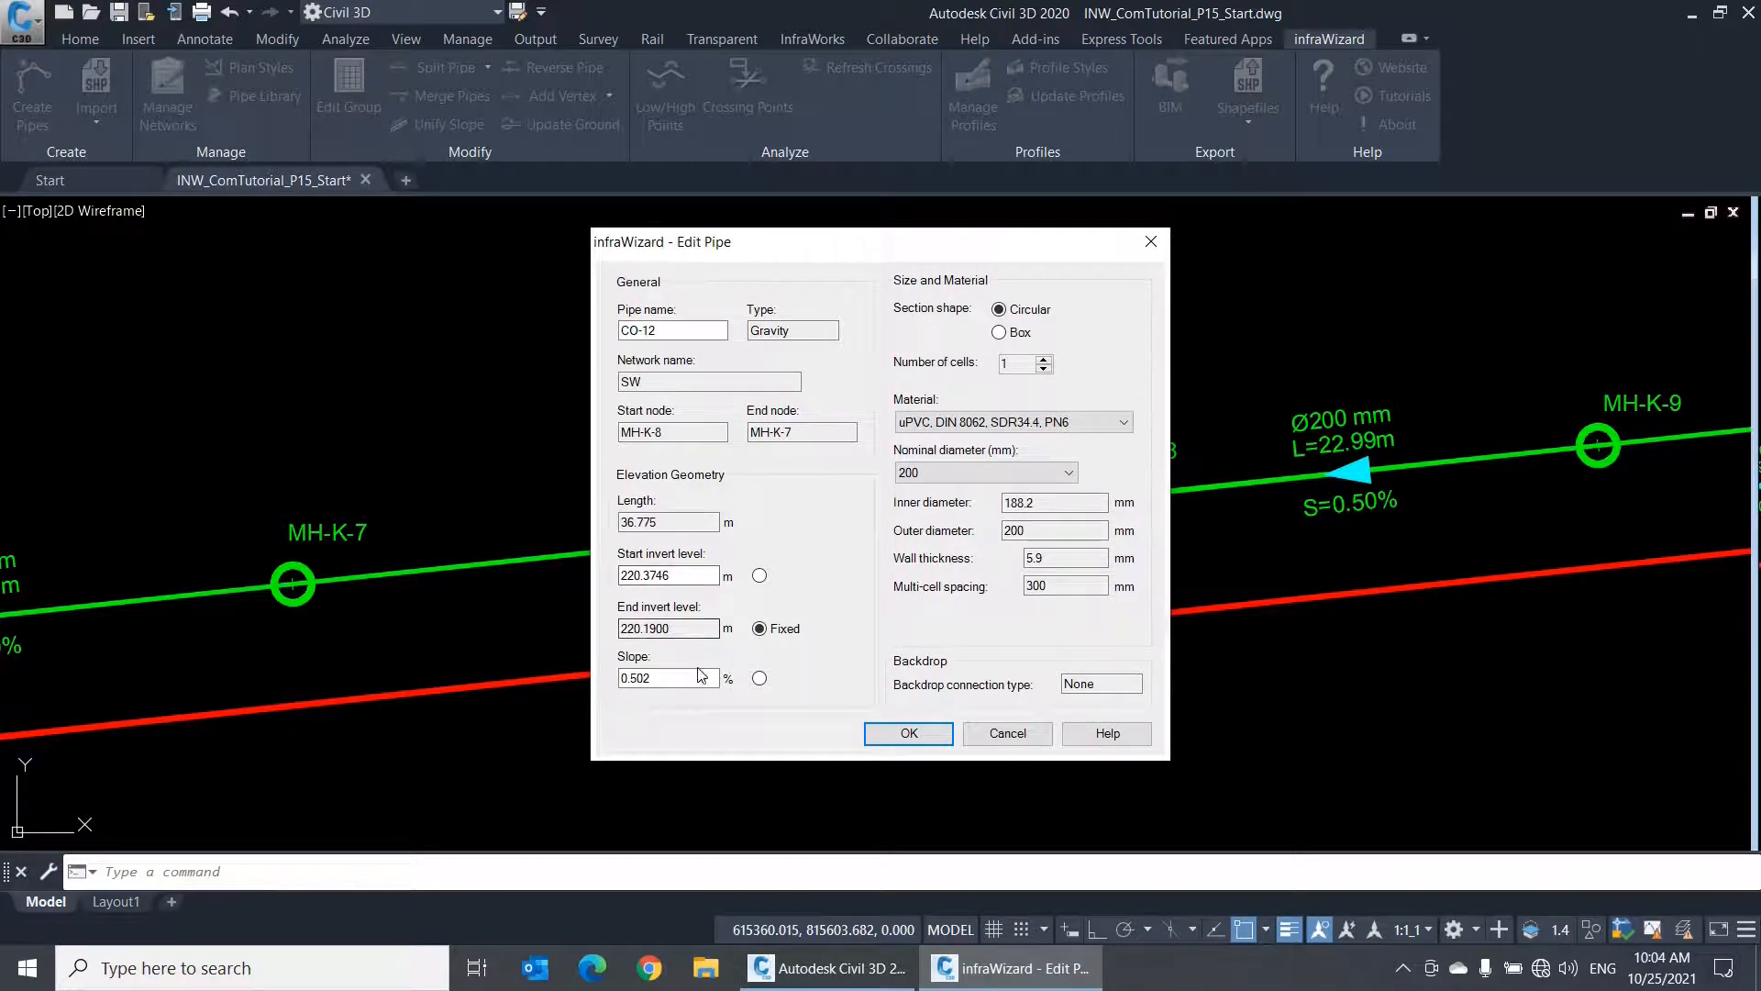
click(686, 677)
key(shift+Tab)
key(shift+Tab)
key(shift+Tab)
click(707, 524)
click(685, 578)
click(645, 575)
key(BackSpace)
text(1)
- Set the pipe's slope to 1% while the end invert level is fixed
click(677, 678)
drag(665, 678, 621, 678)
text(1)
drag(695, 575, 607, 578)
click(685, 675)
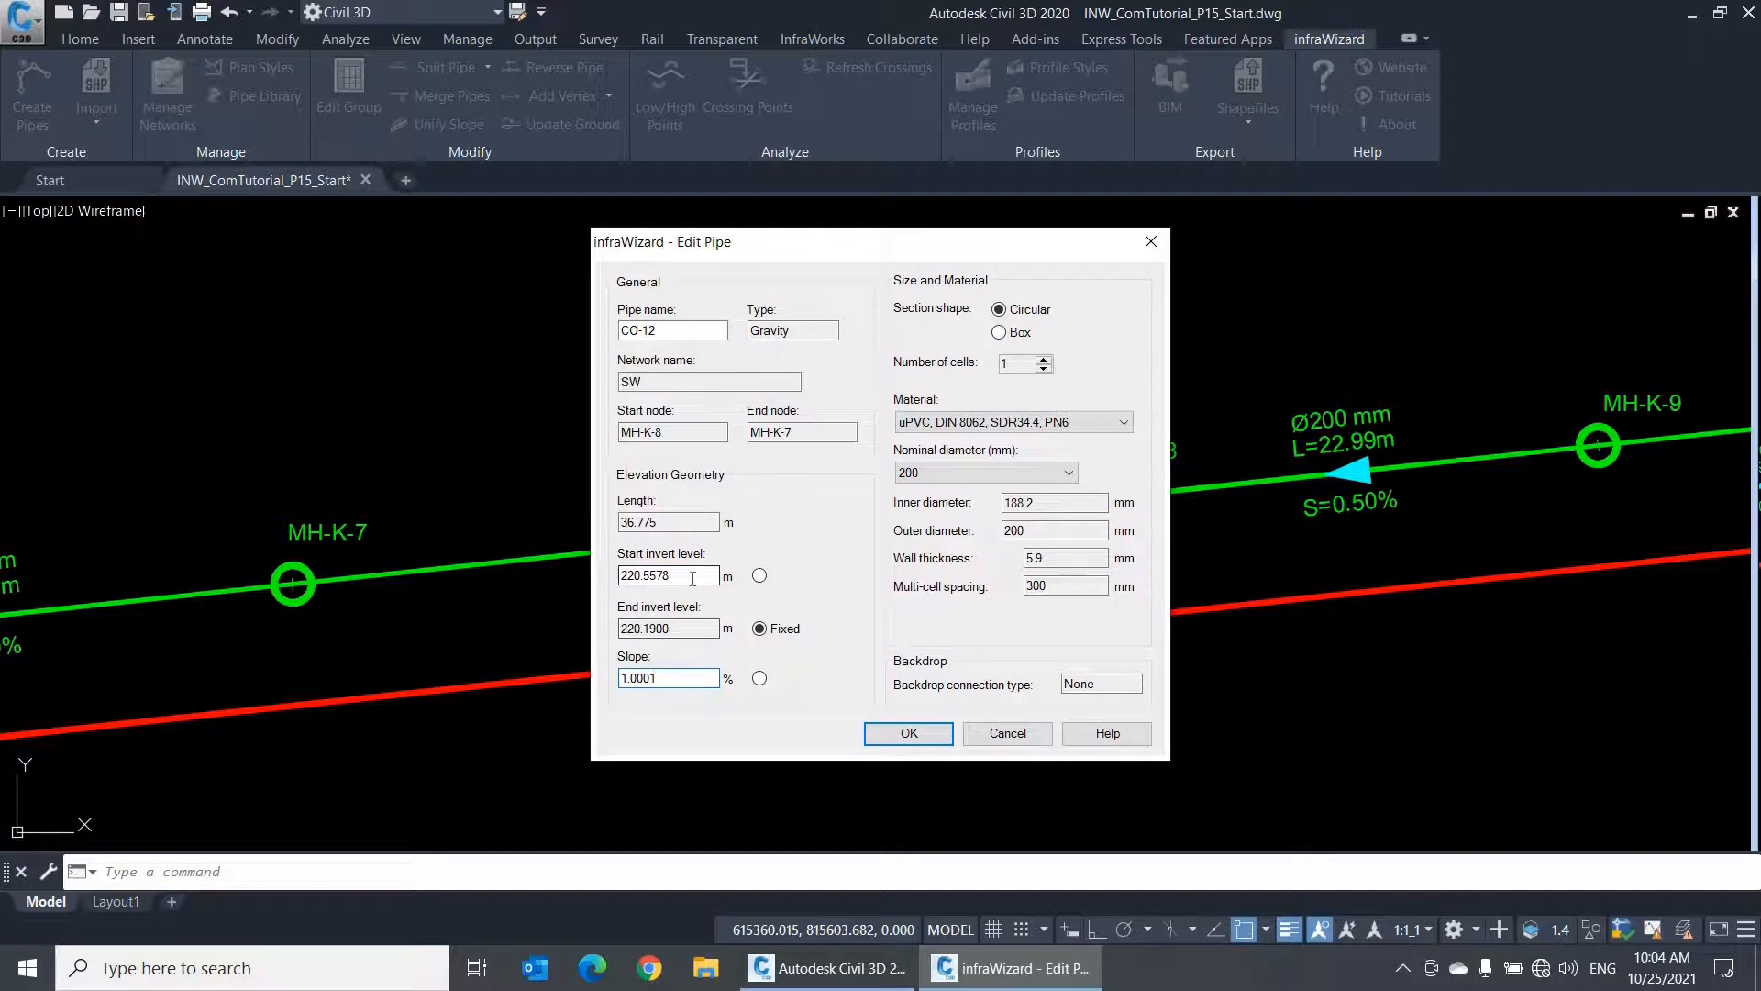
- Fix the slope and set the start invert level to 221.5578 m and the end invert level to 221.1900 m
click(760, 679)
click(673, 575)
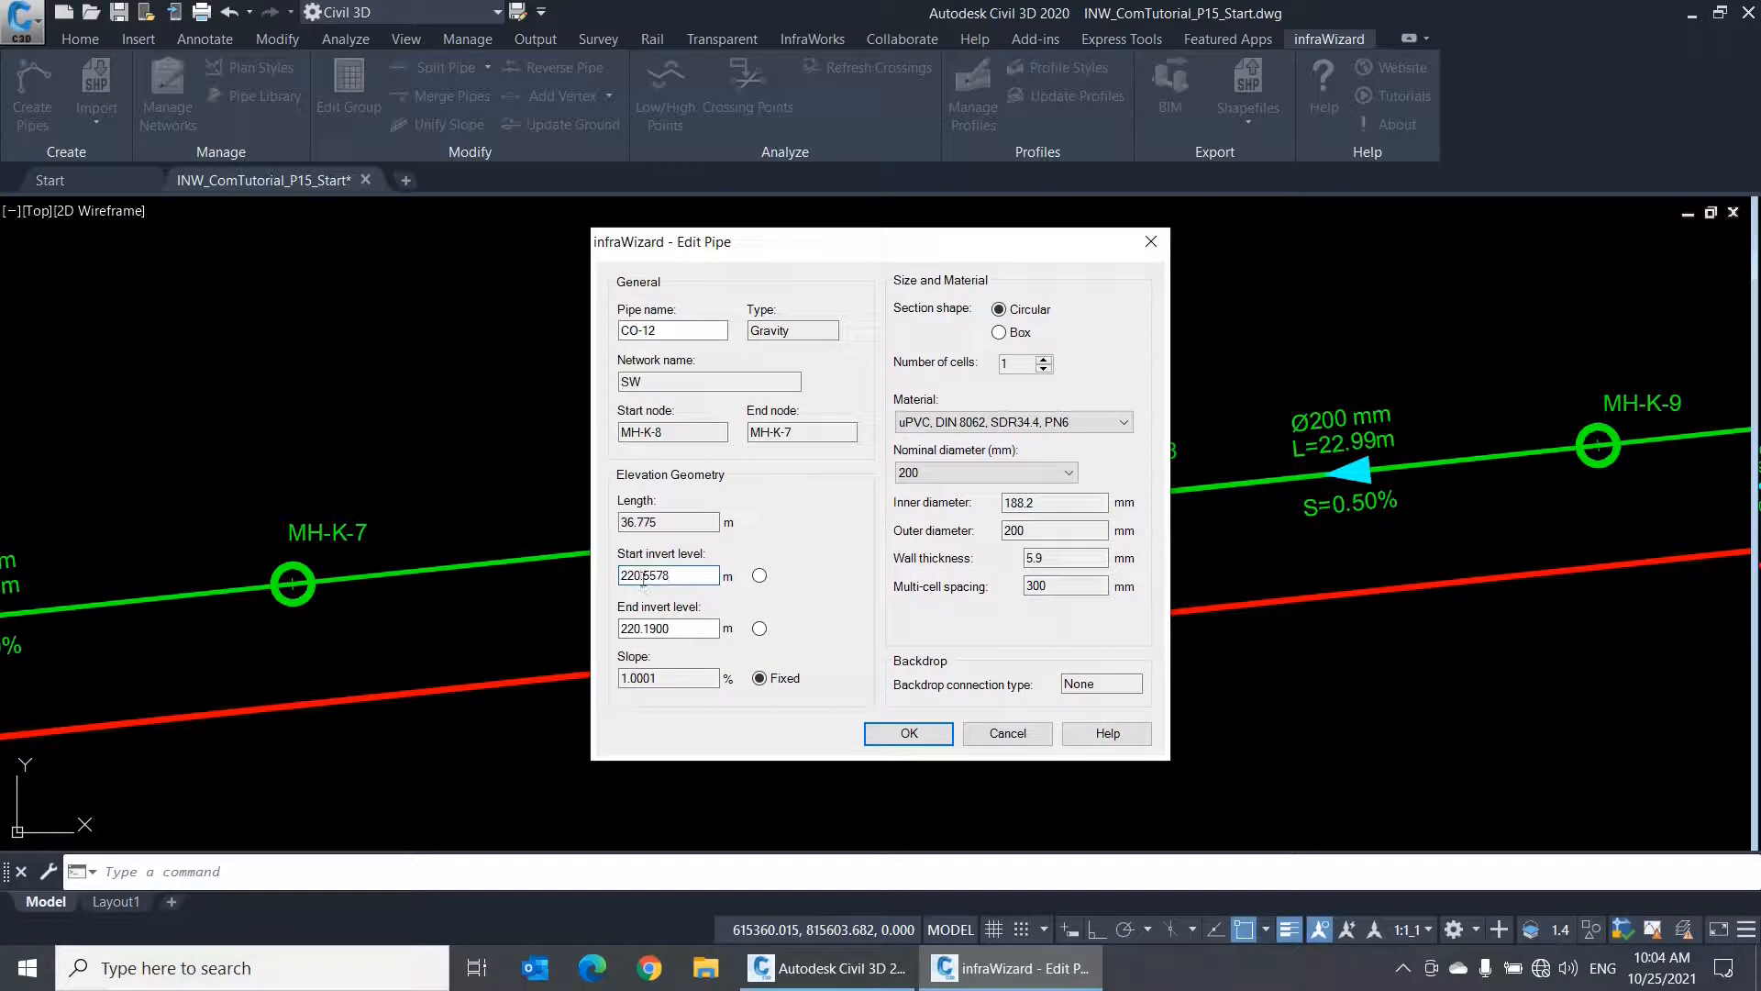
key(BackSpace)
text(1)
double_click(667, 627)
text(221.1900)
- Make the end invert level the fixed value again and discard the pipe edits
click(759, 628)
click(697, 678)
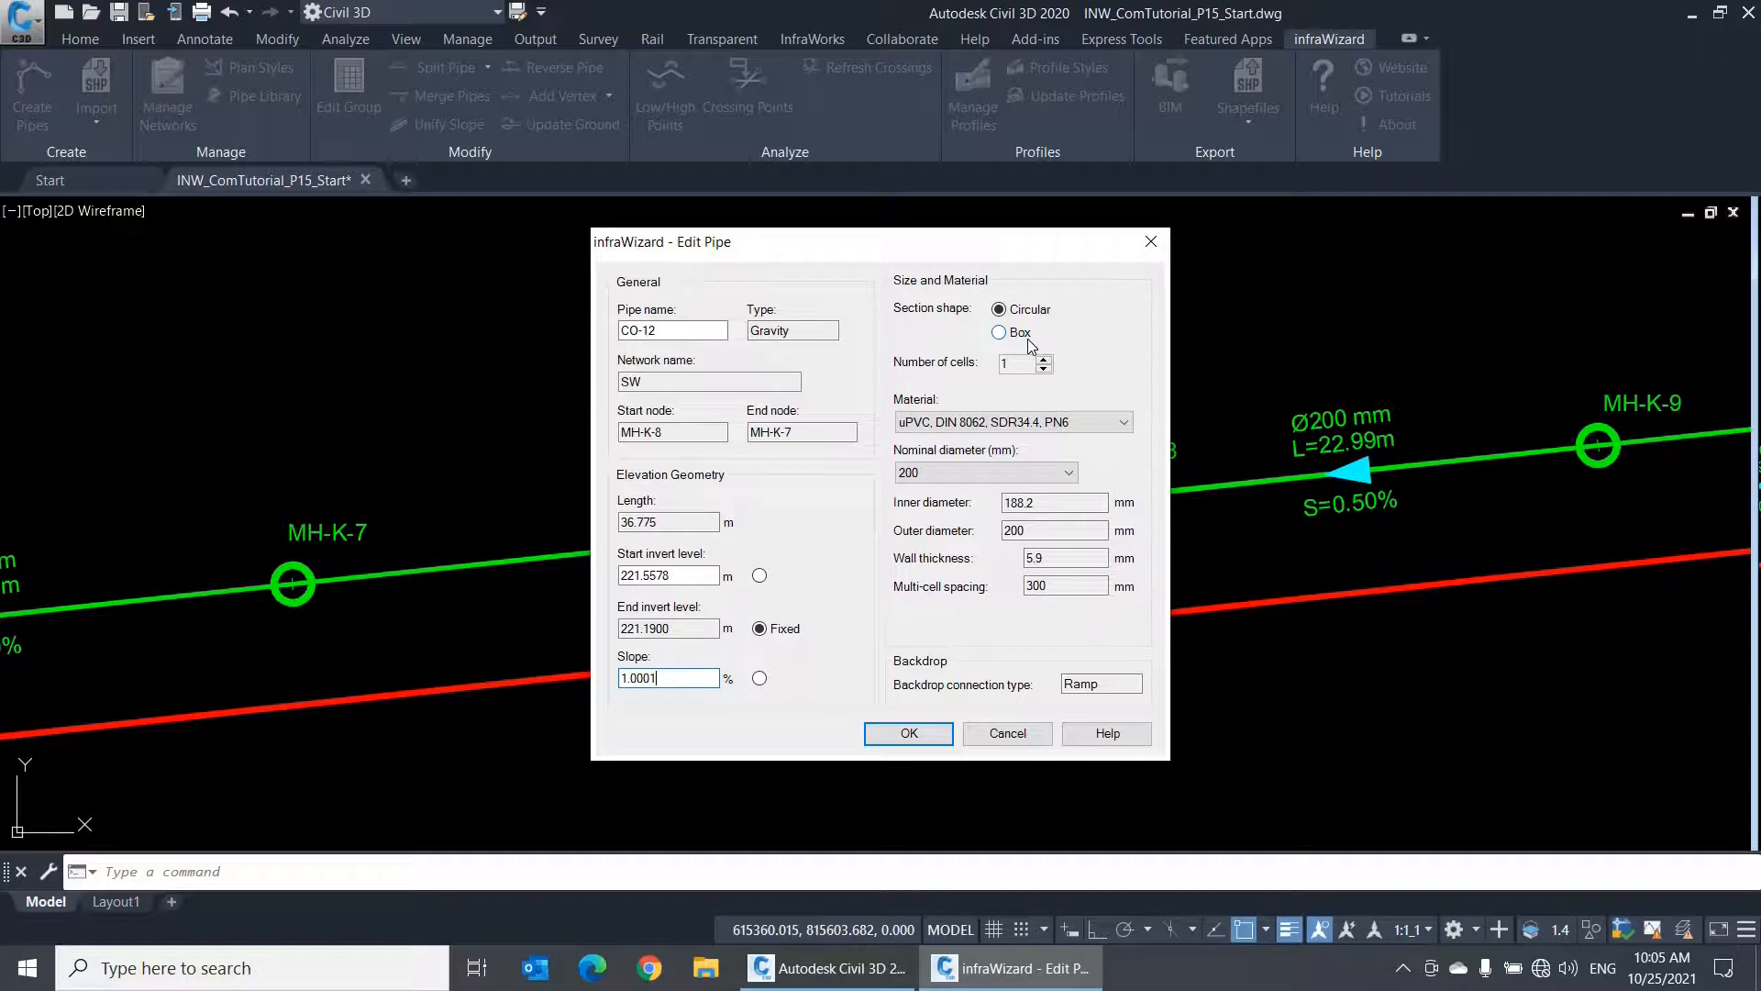
click(1009, 734)
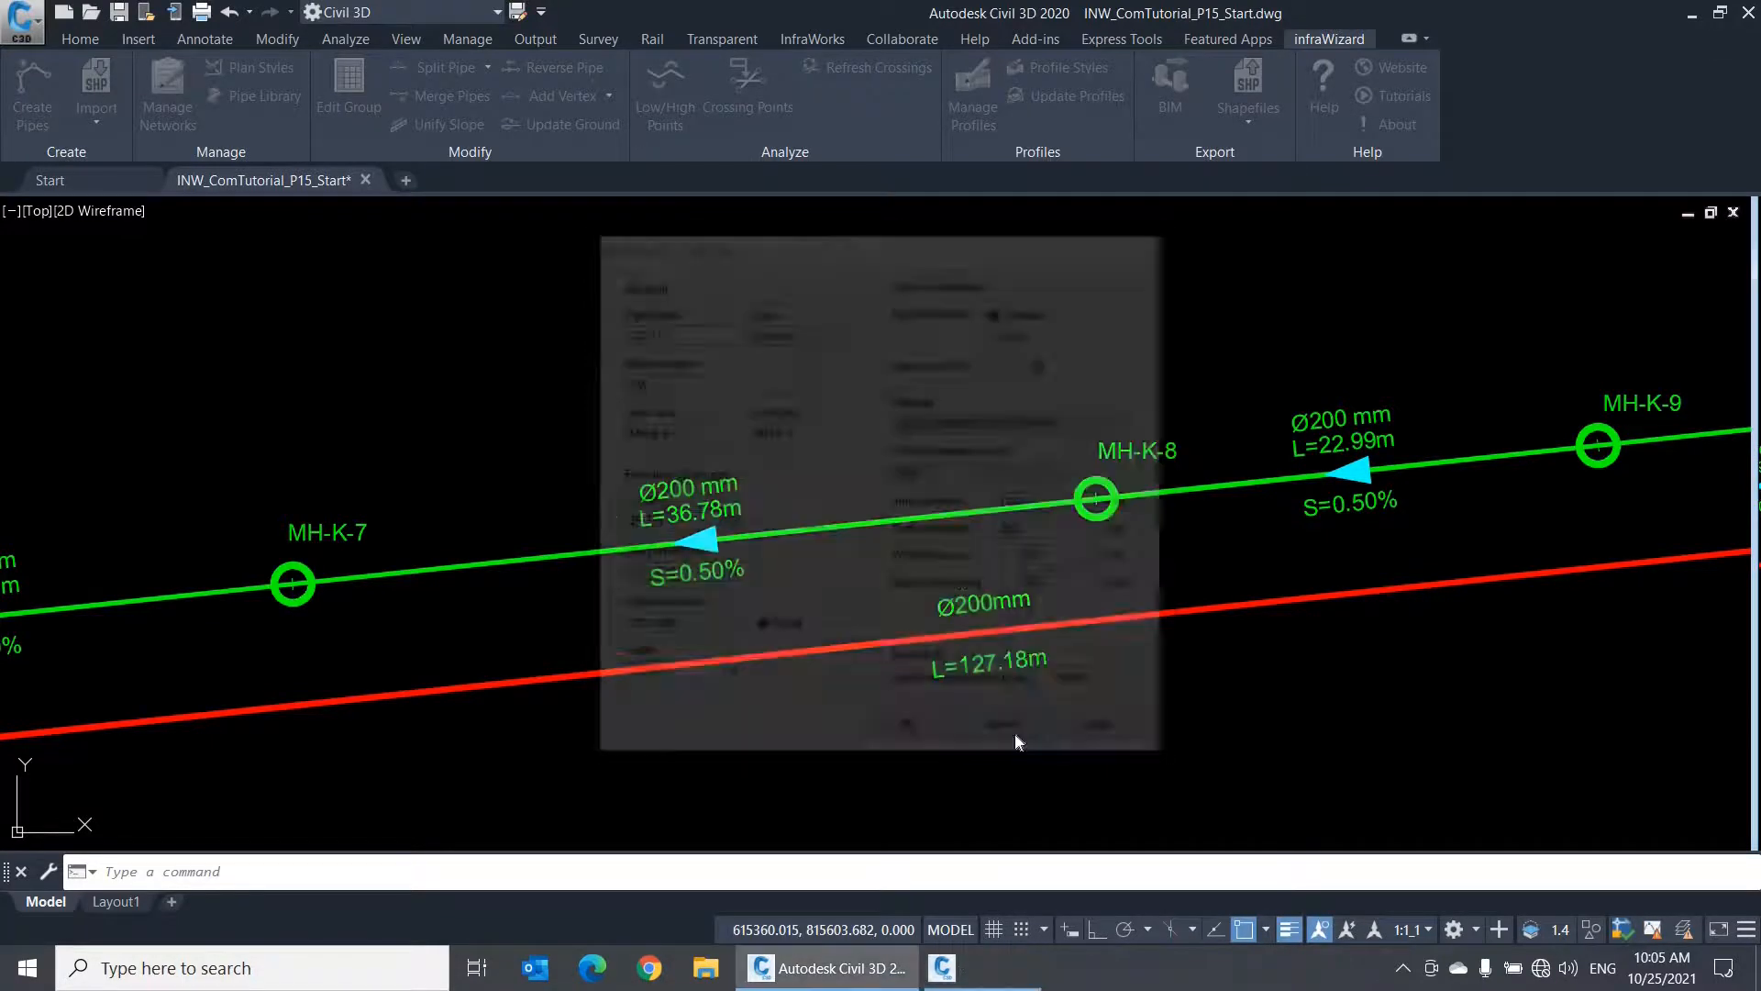
- Compare the section options of the red pressure pipe with the material choices of the gravity pipe between MH-K-8 and MH-K-7
double_click(1018, 629)
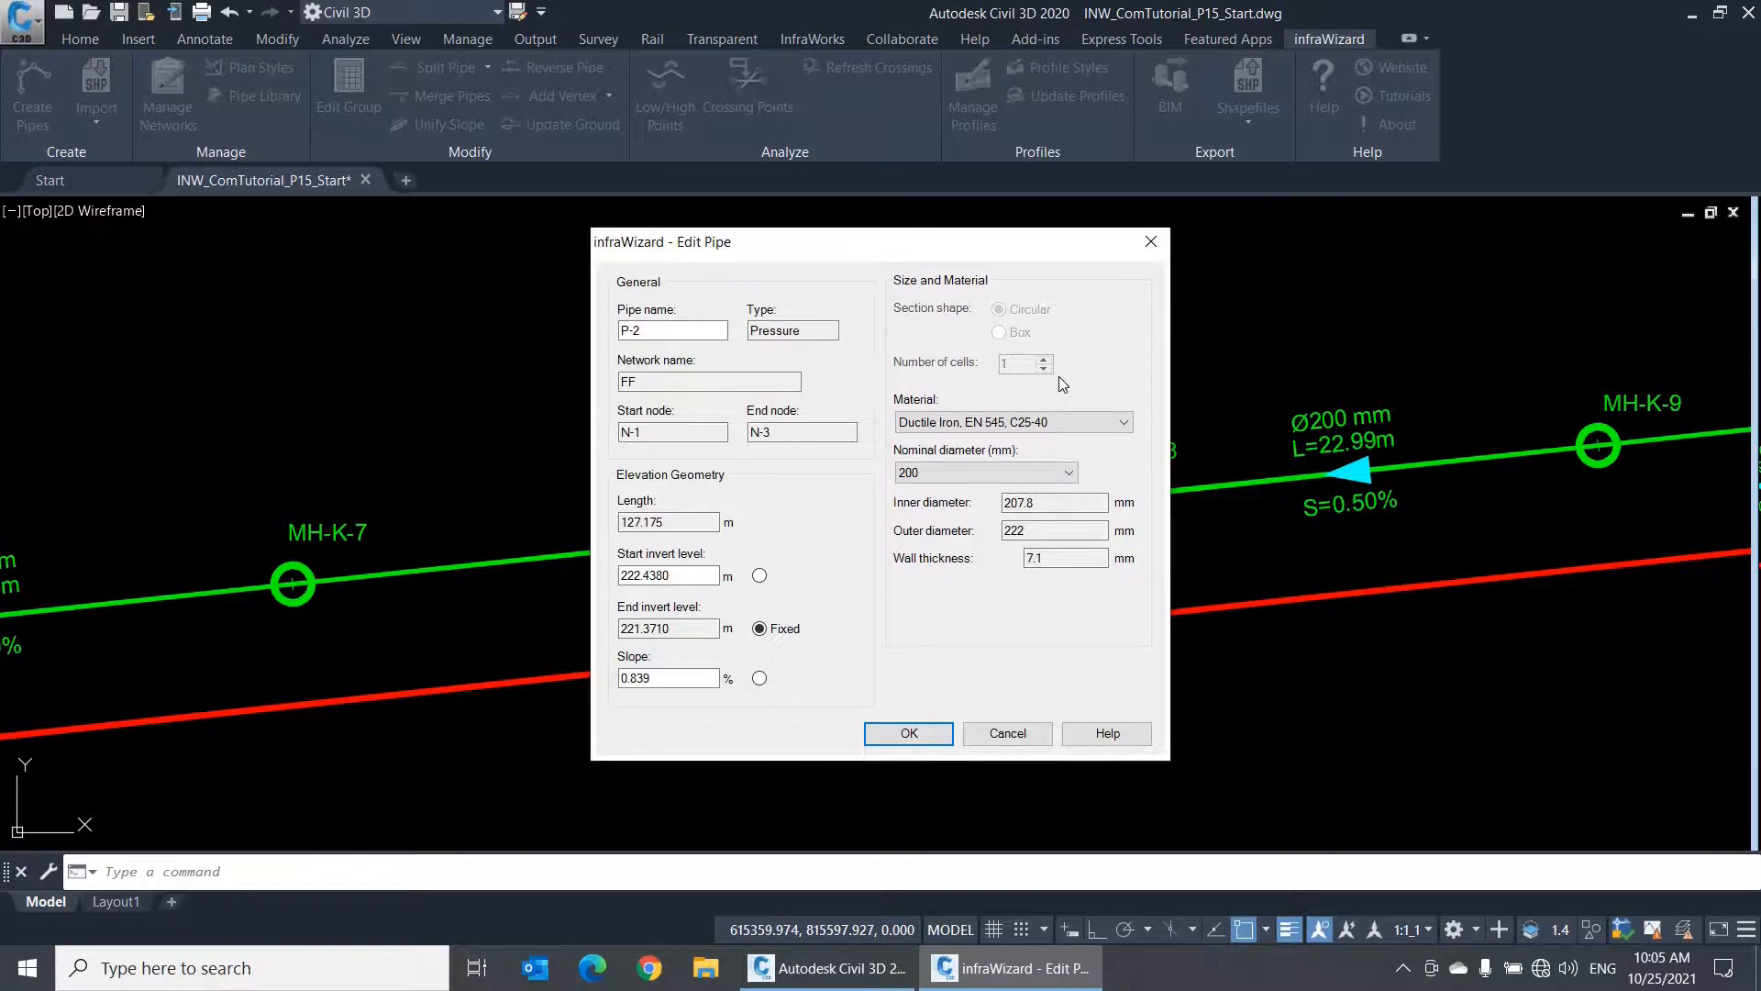
click(1007, 733)
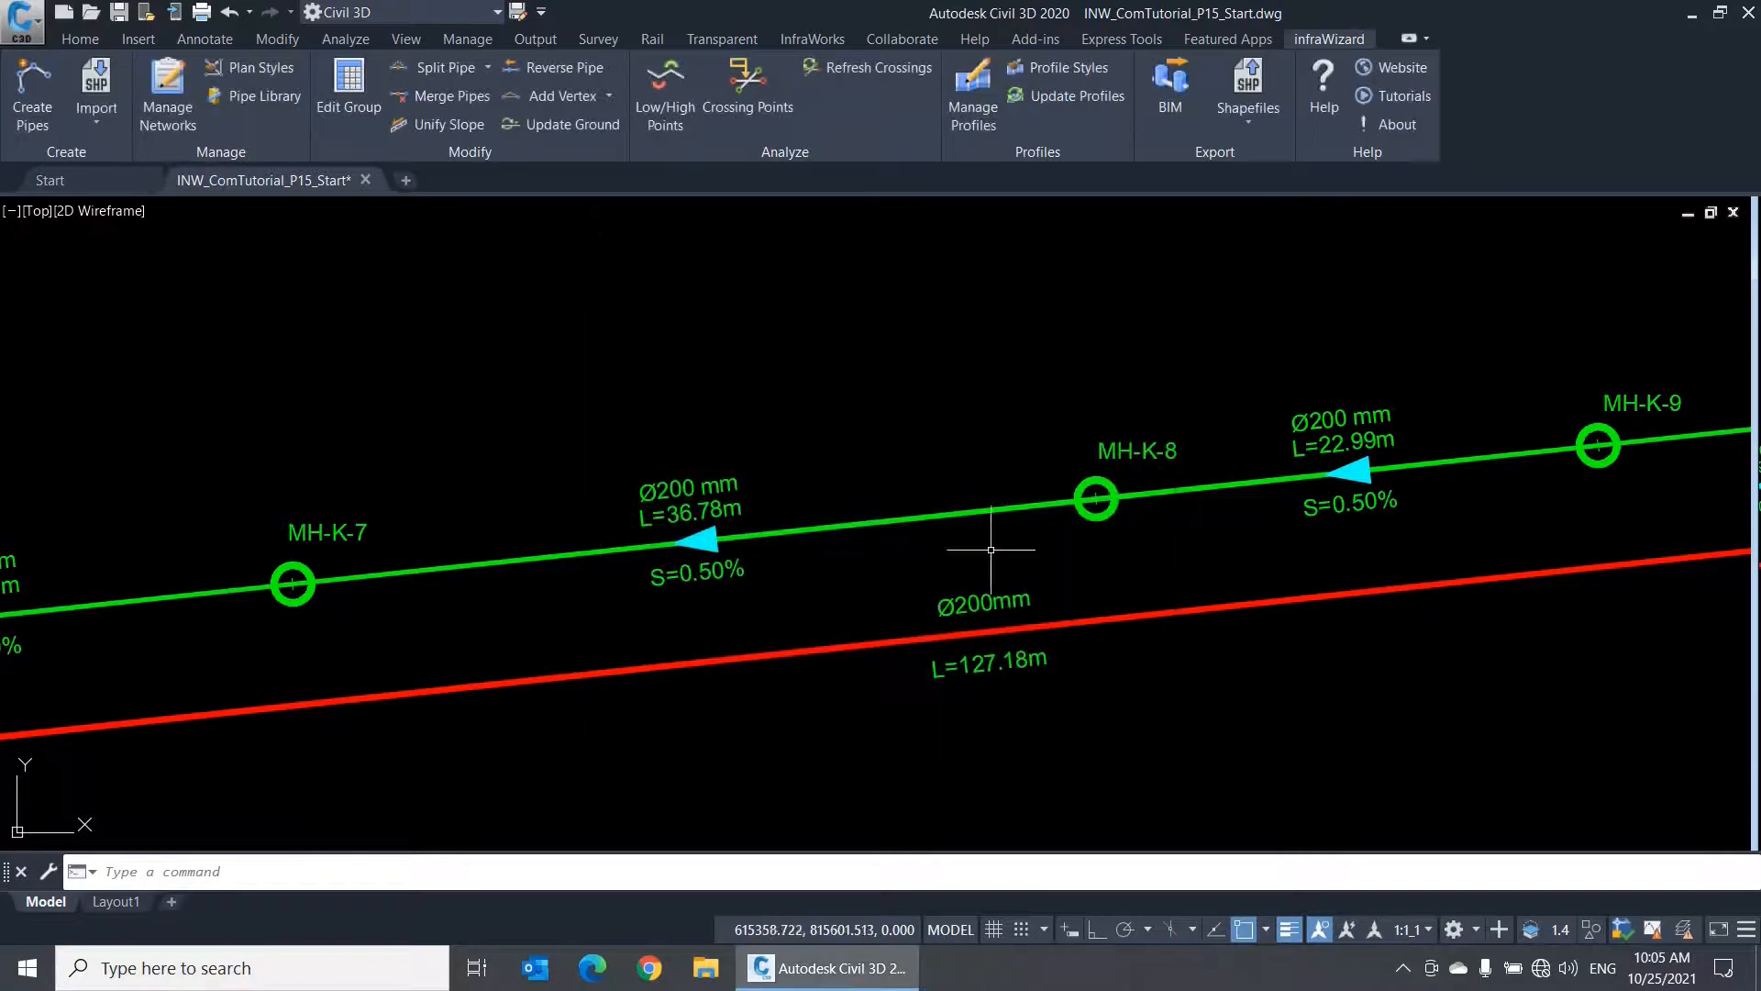
double_click(972, 512)
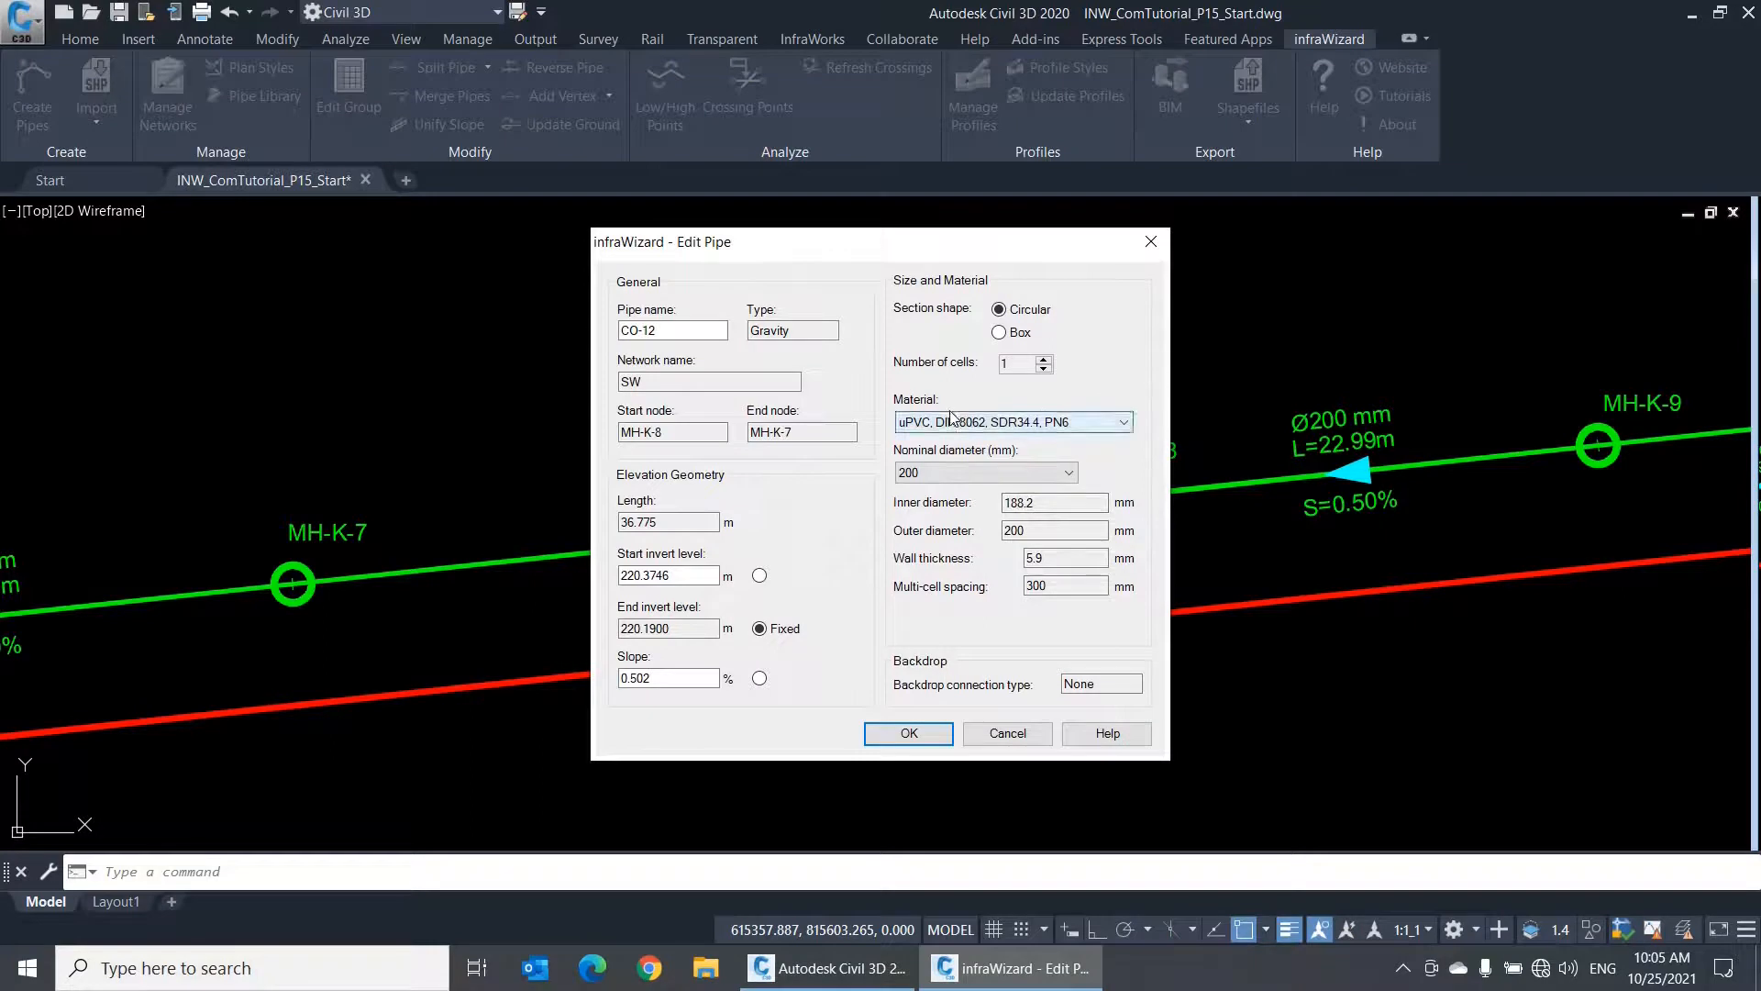
click(1069, 424)
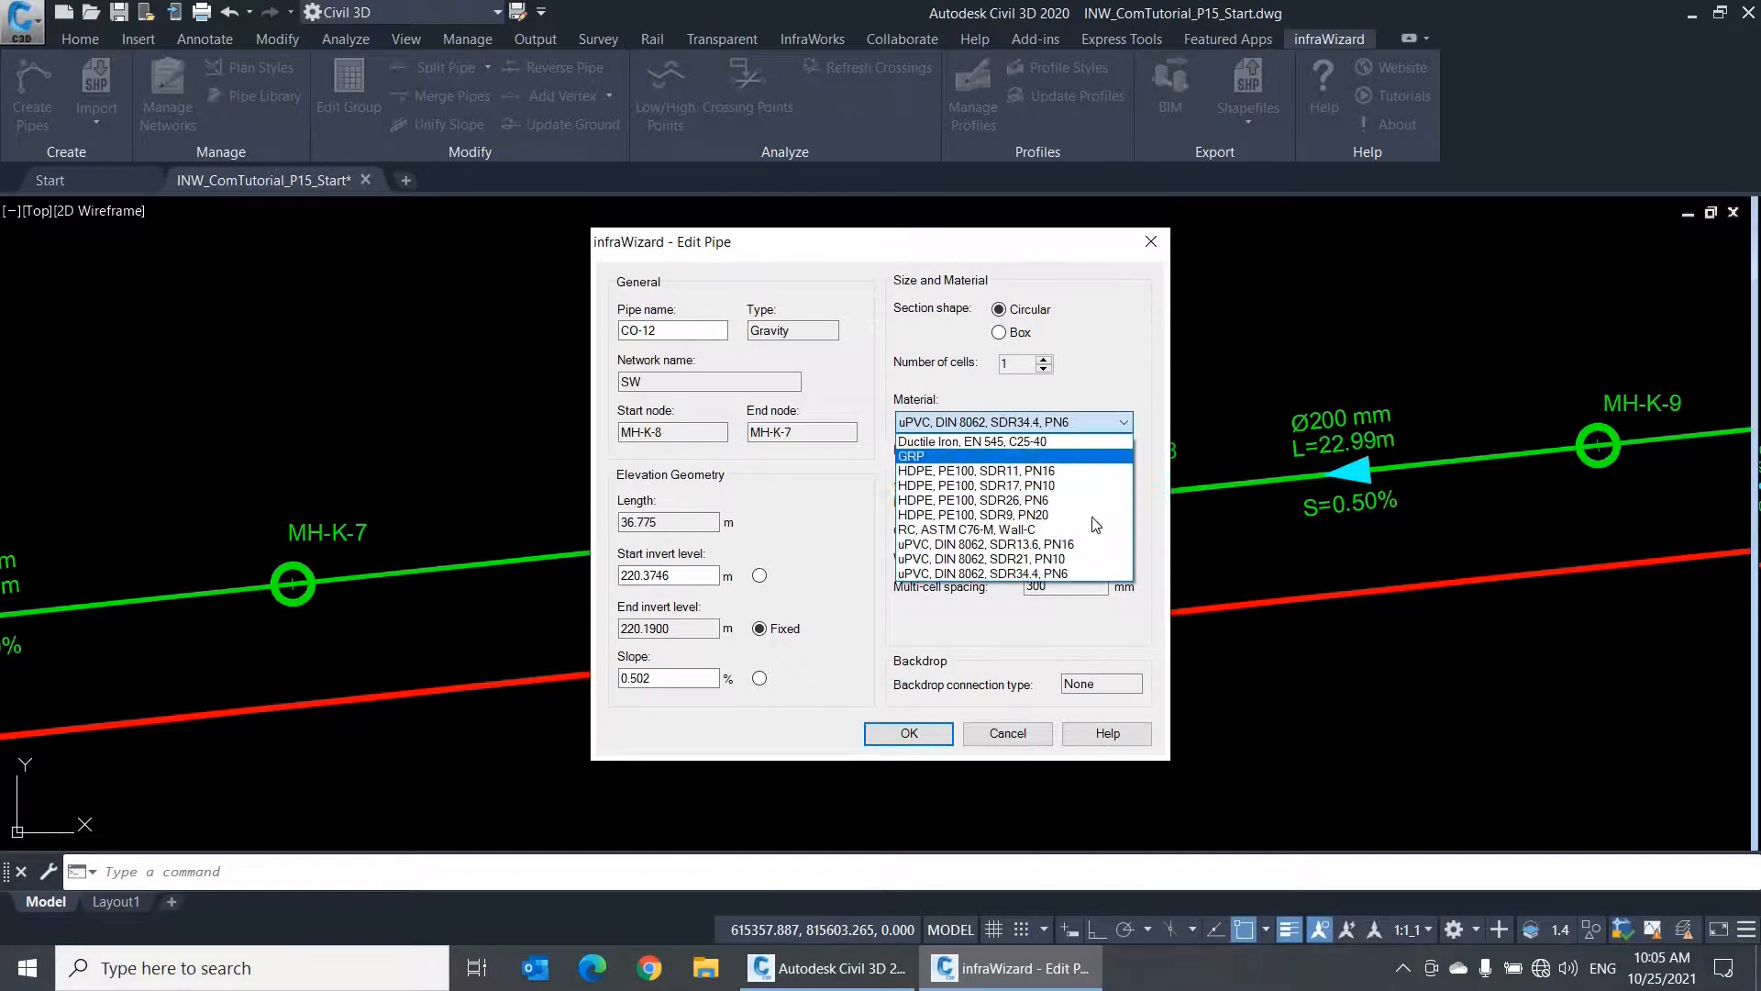
click(1047, 328)
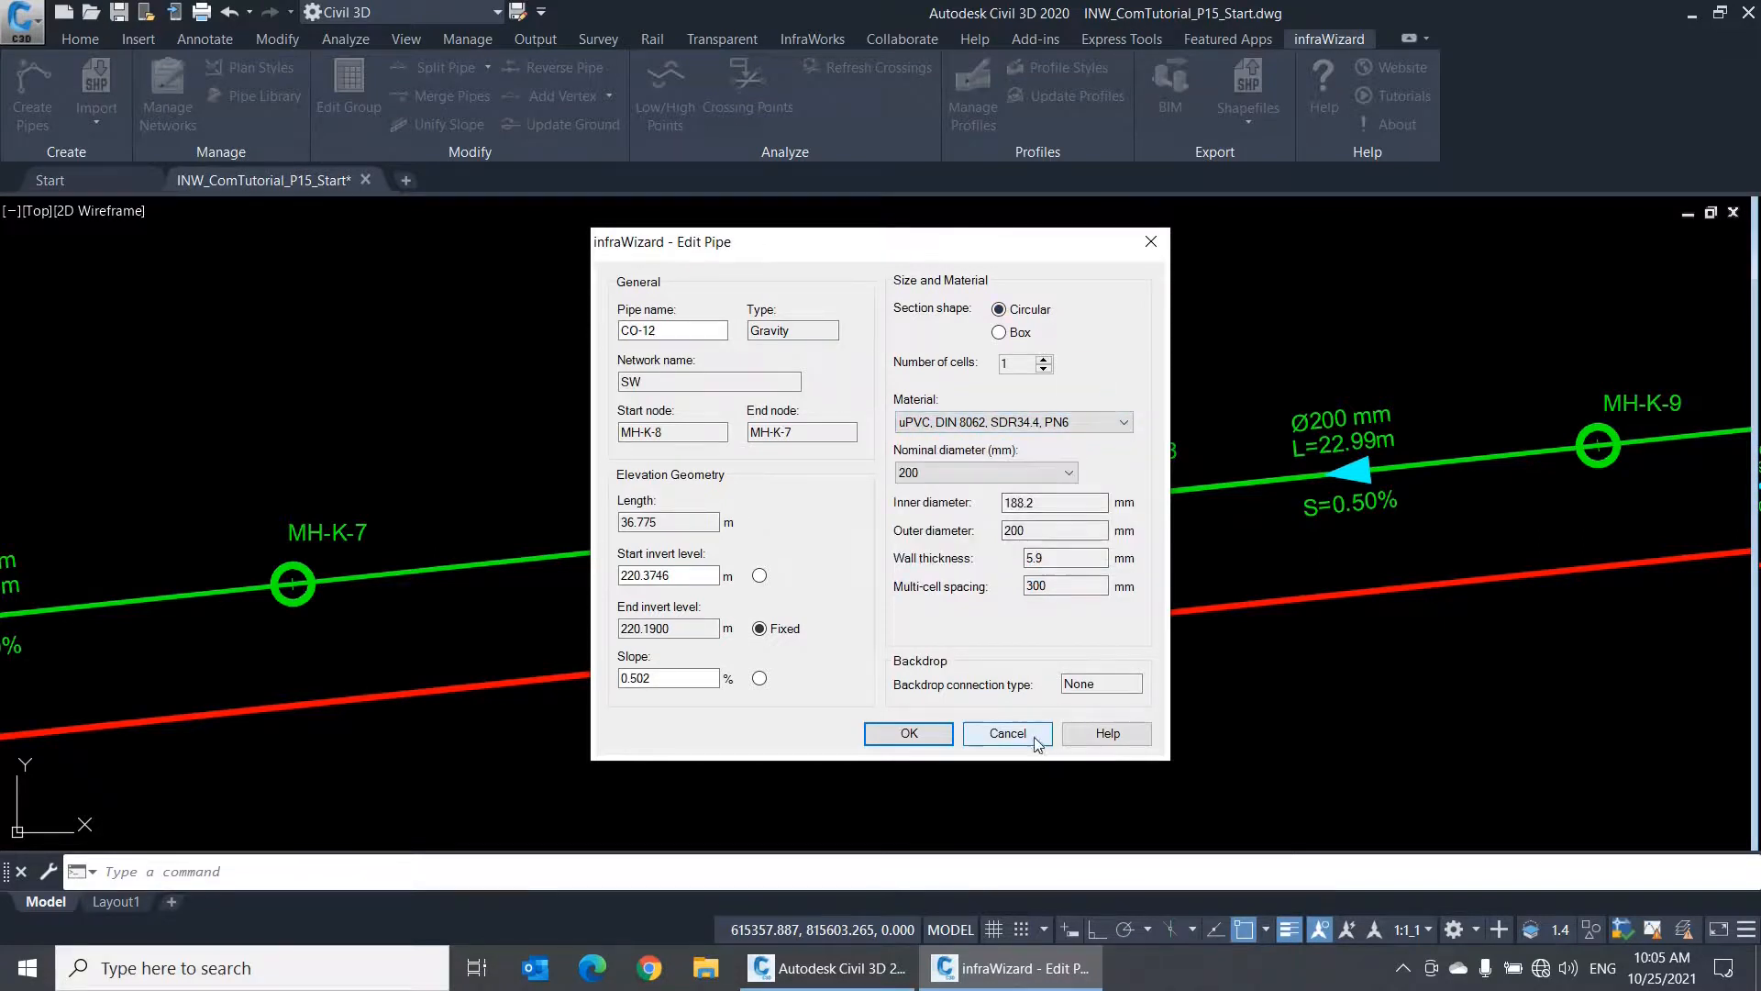
click(1007, 732)
- Review the box and circular section materials and their sizes in the Pipe Library, and close it without changes
click(262, 98)
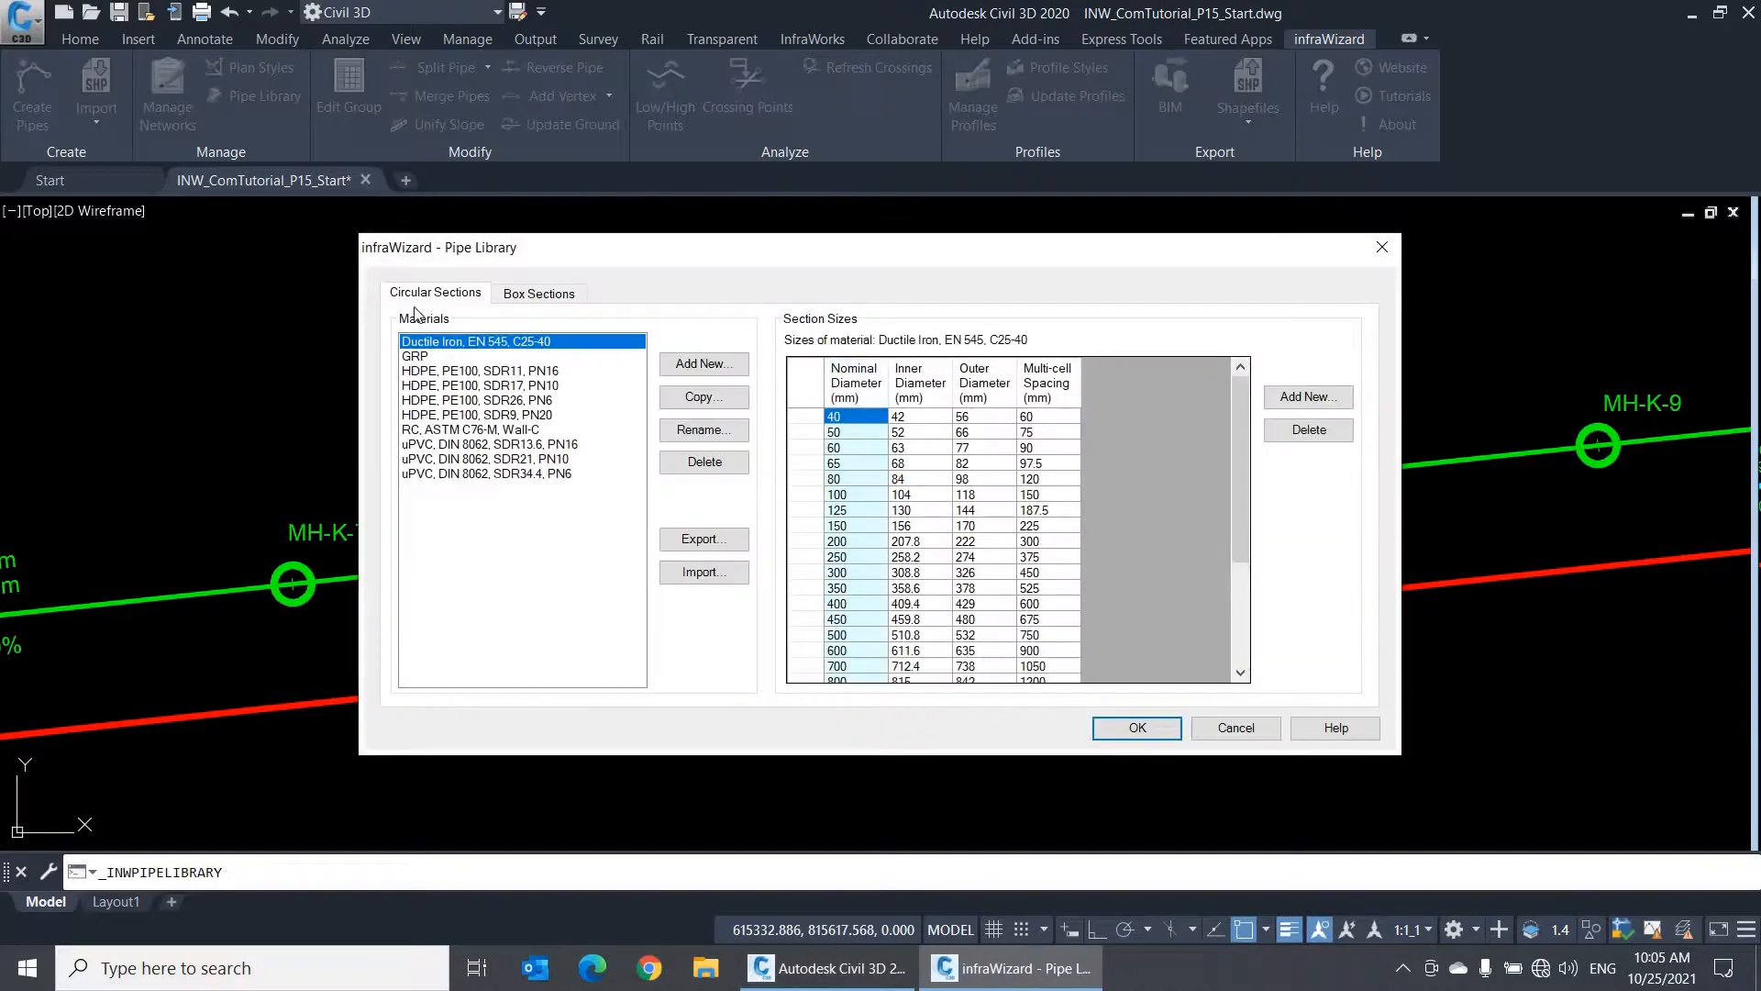
click(530, 295)
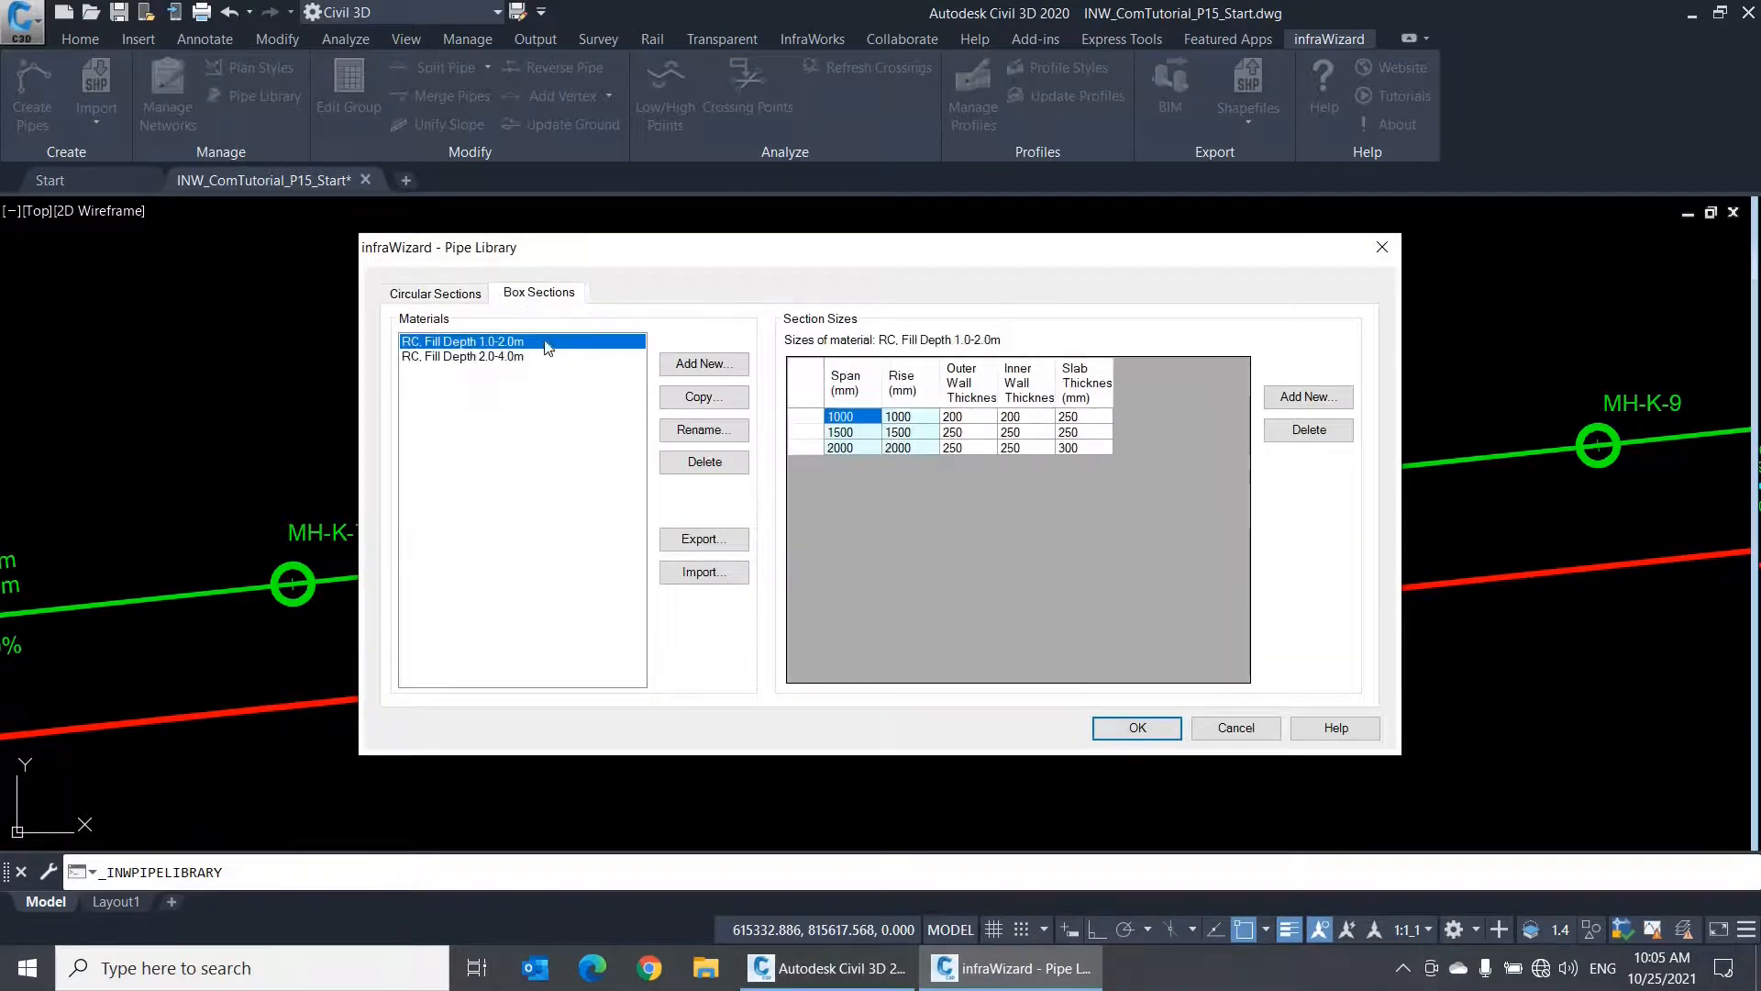
click(465, 294)
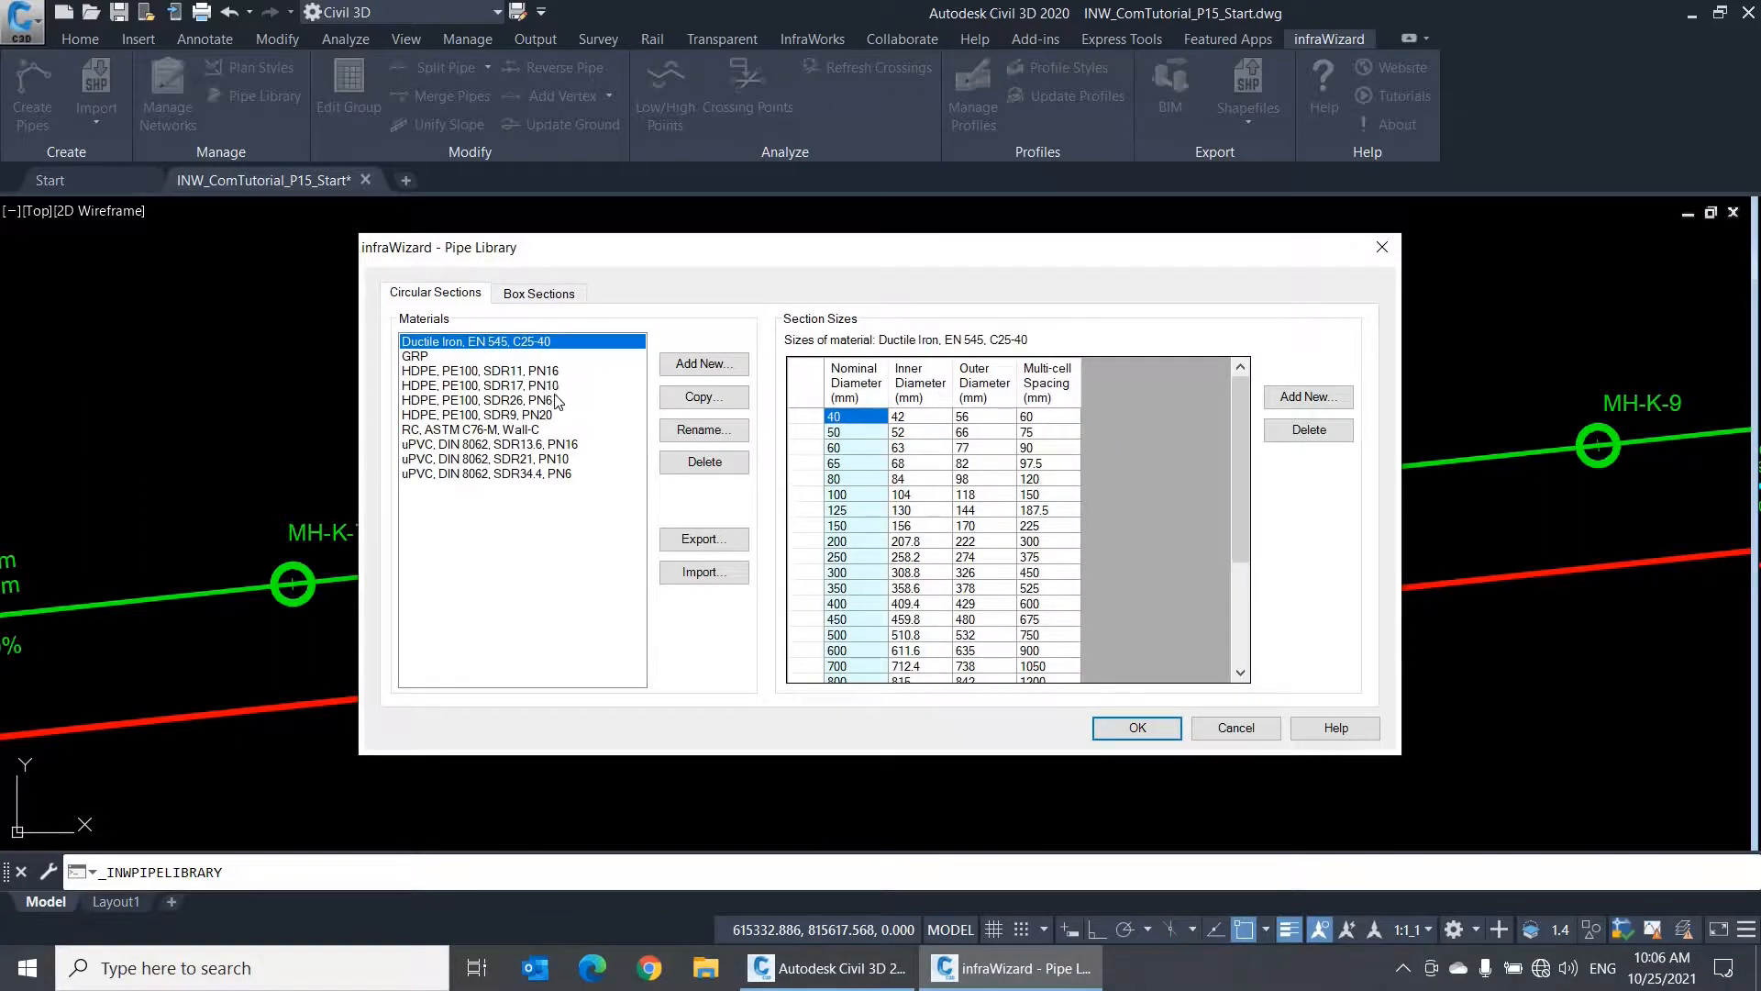
click(555, 385)
click(555, 414)
click(555, 429)
click(554, 473)
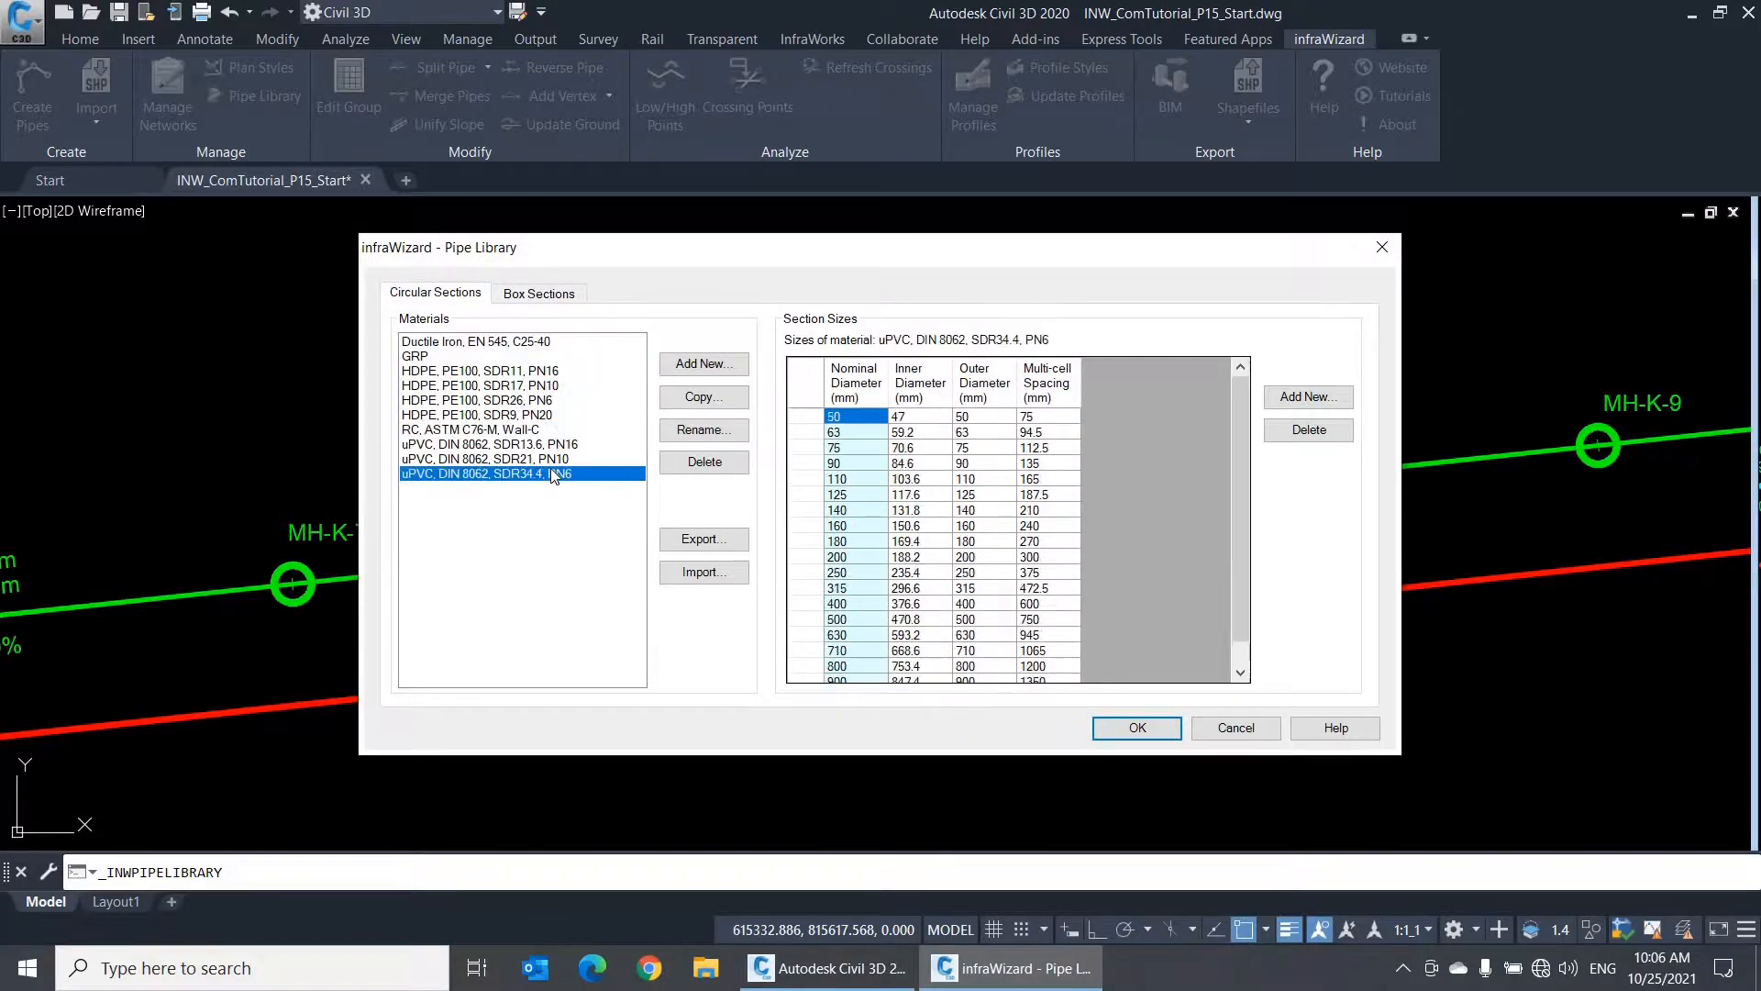
click(1238, 730)
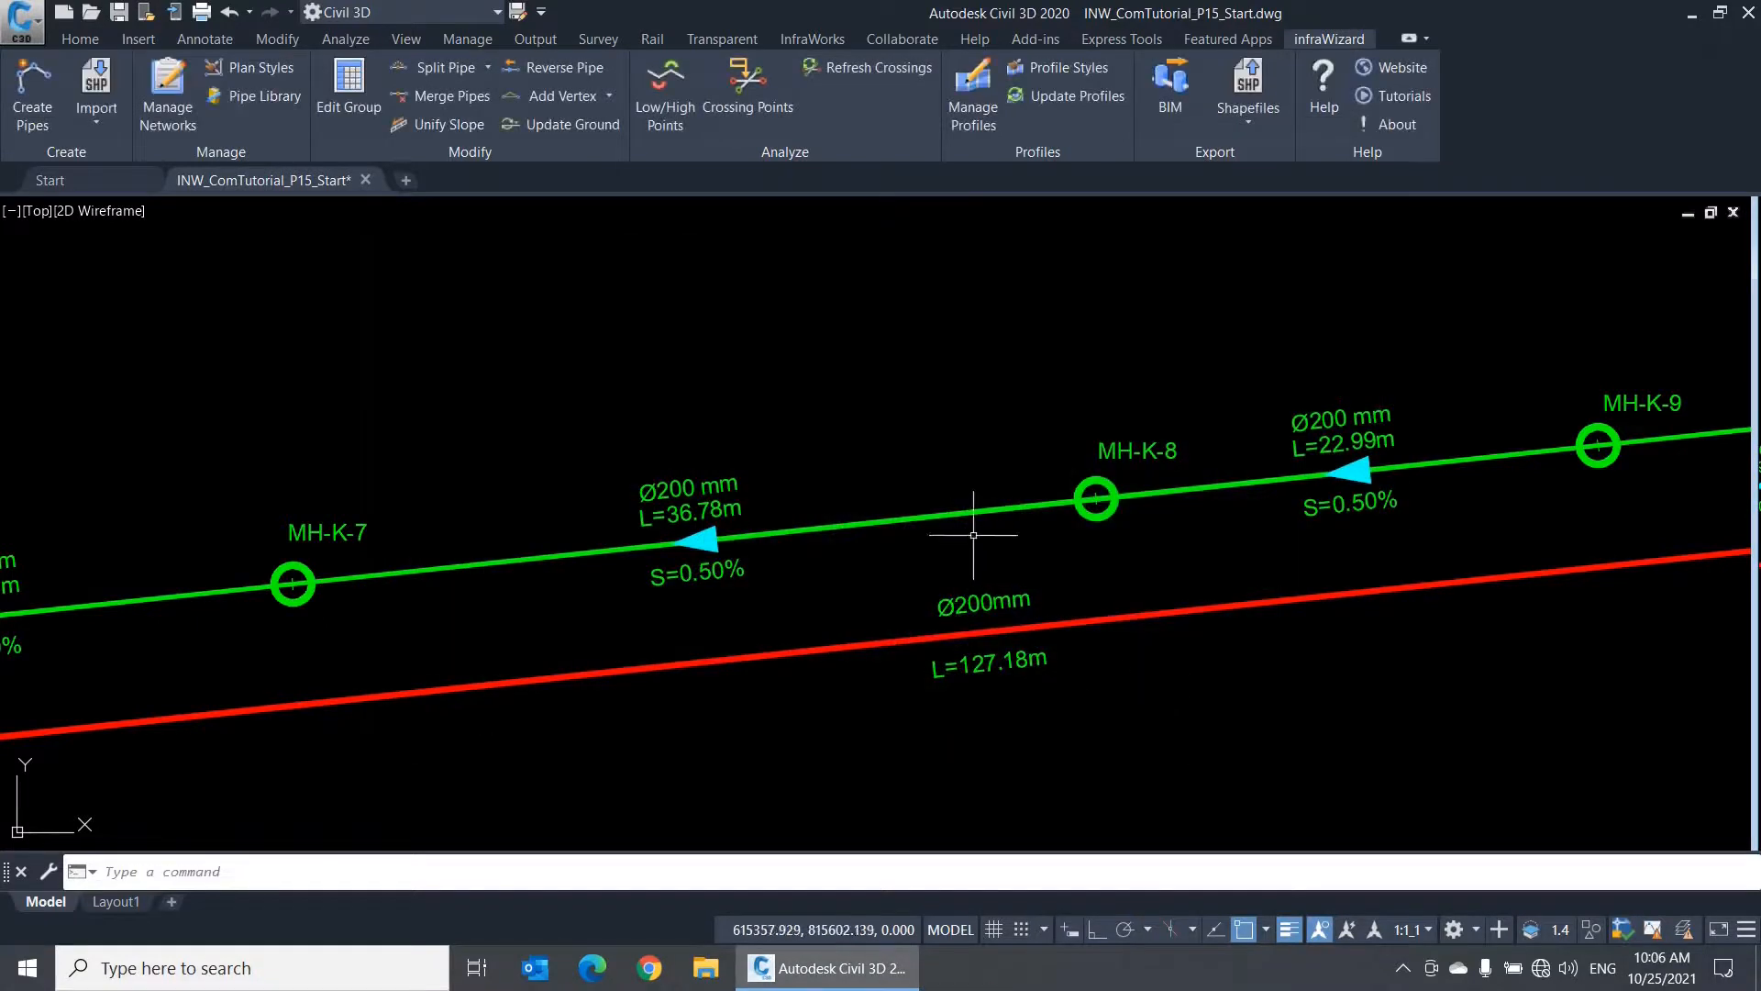
- Change the material of the pipe between MH-K-8 and MH-K-7 to GRP and look through its nominal diameters
double_click(975, 510)
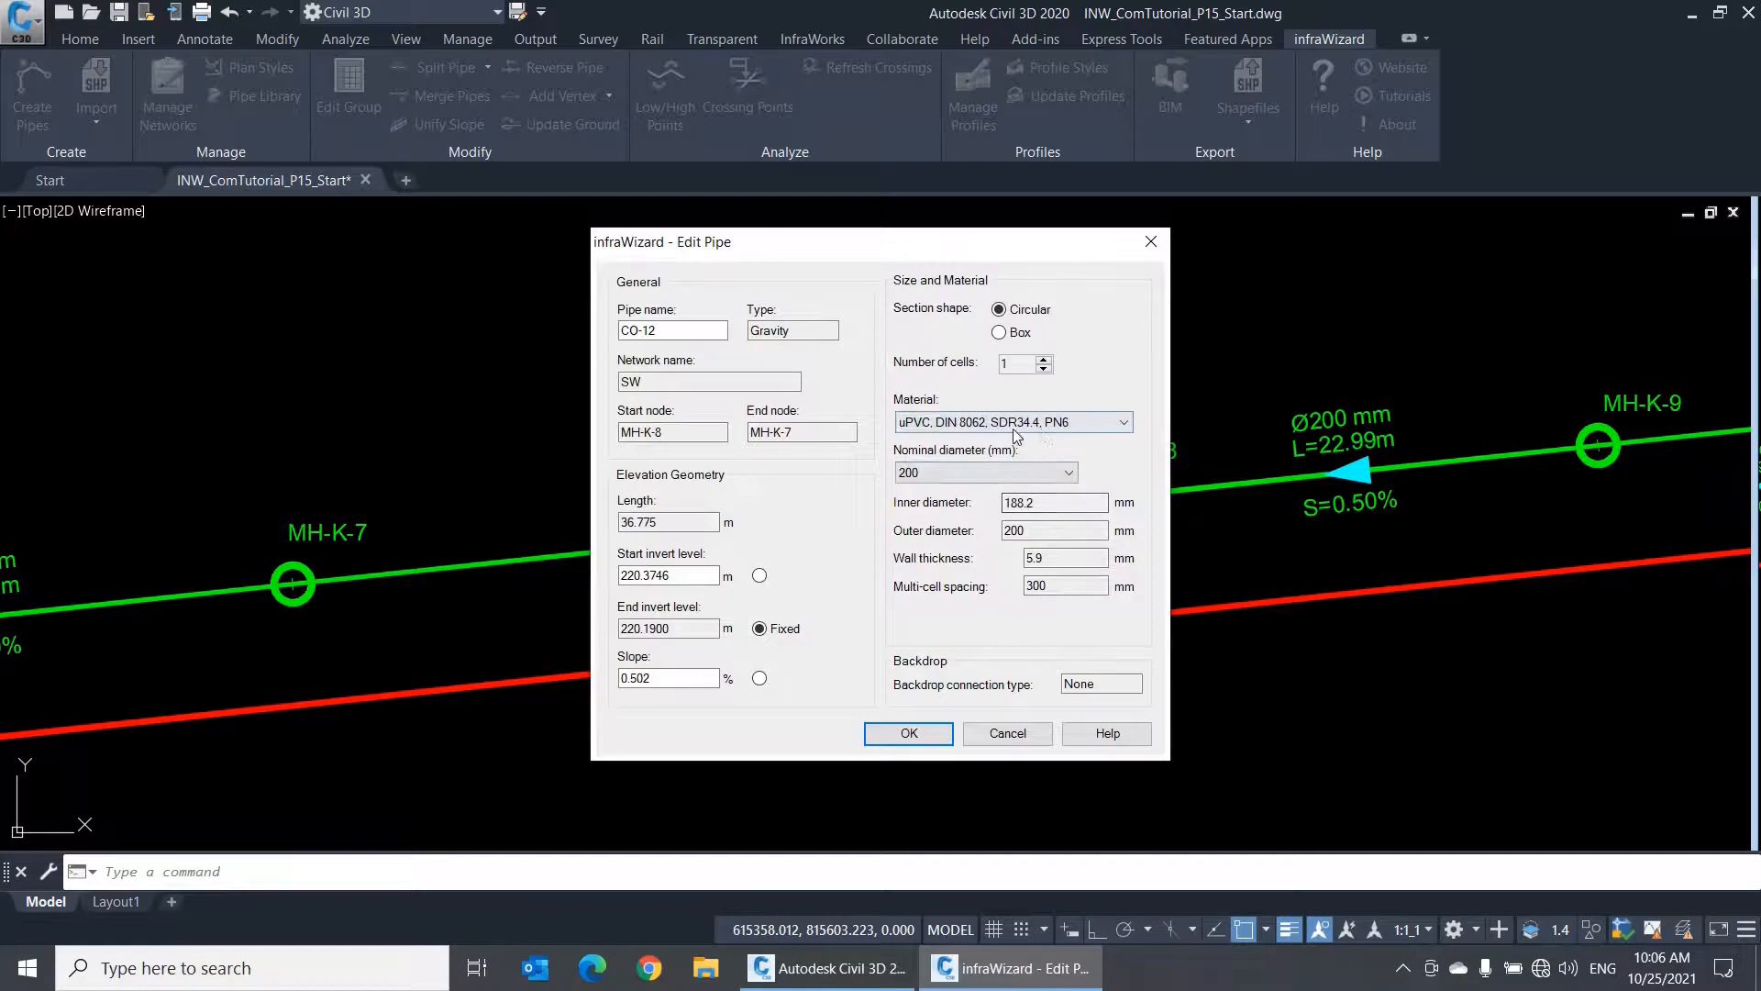
click(1016, 425)
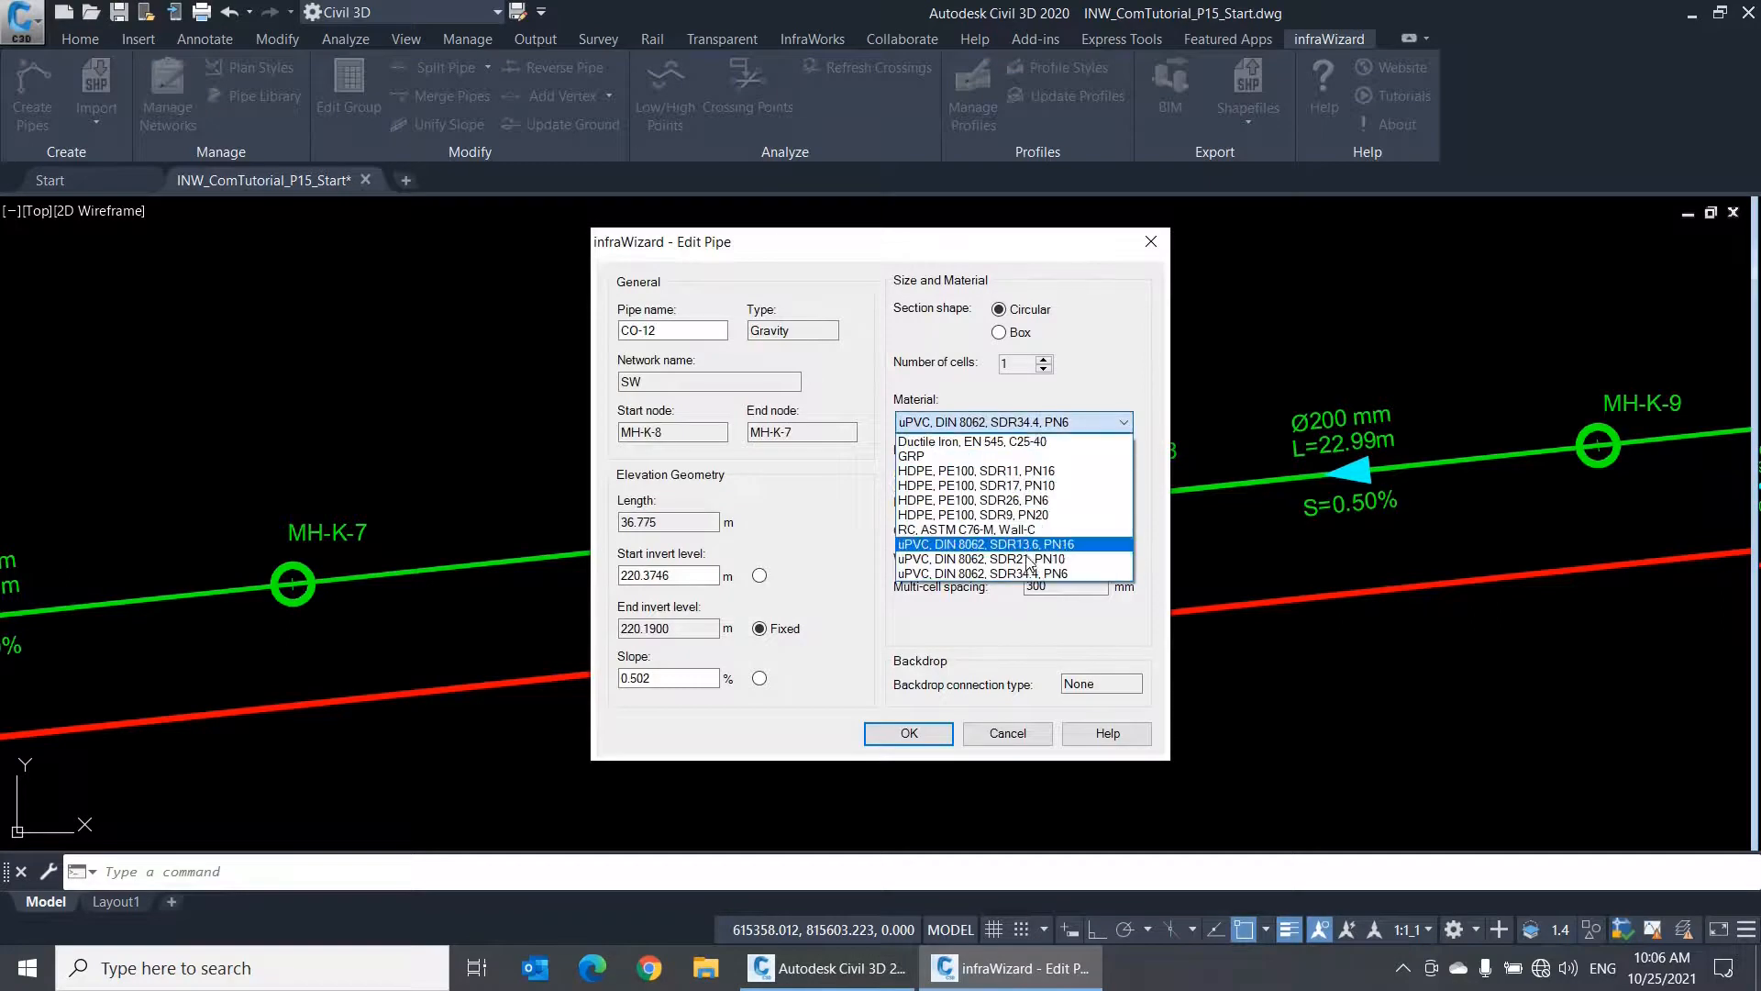
click(1134, 410)
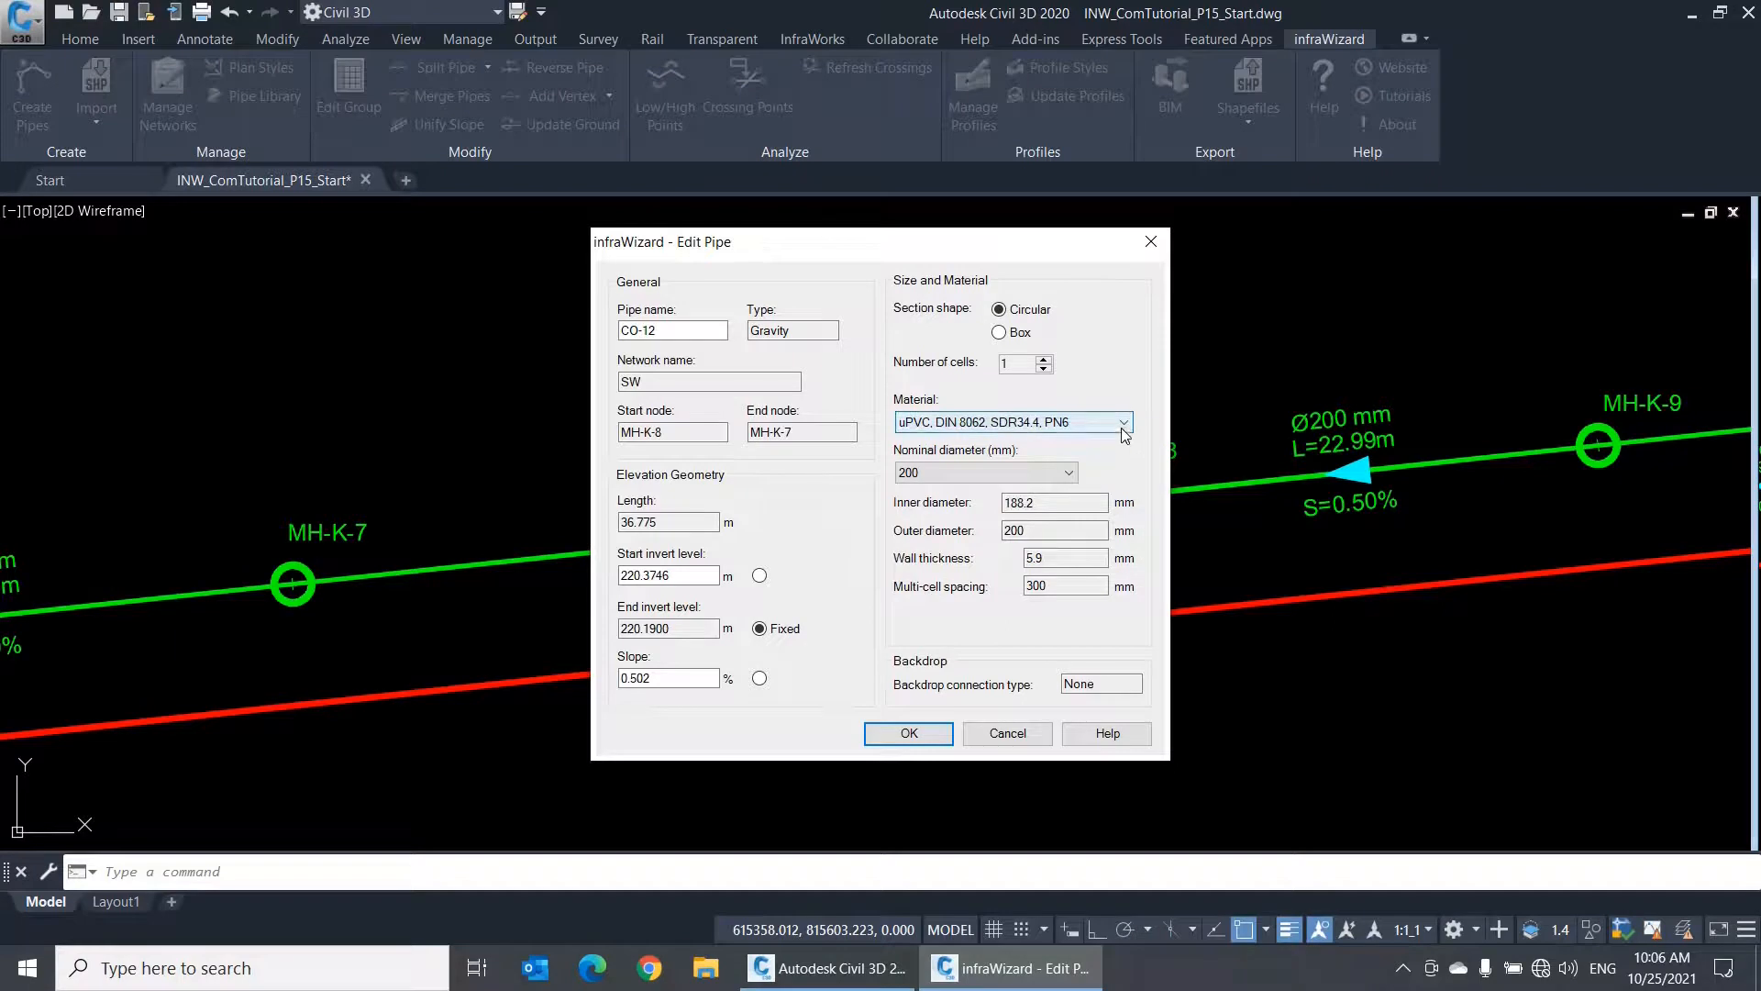
click(1124, 423)
click(1105, 456)
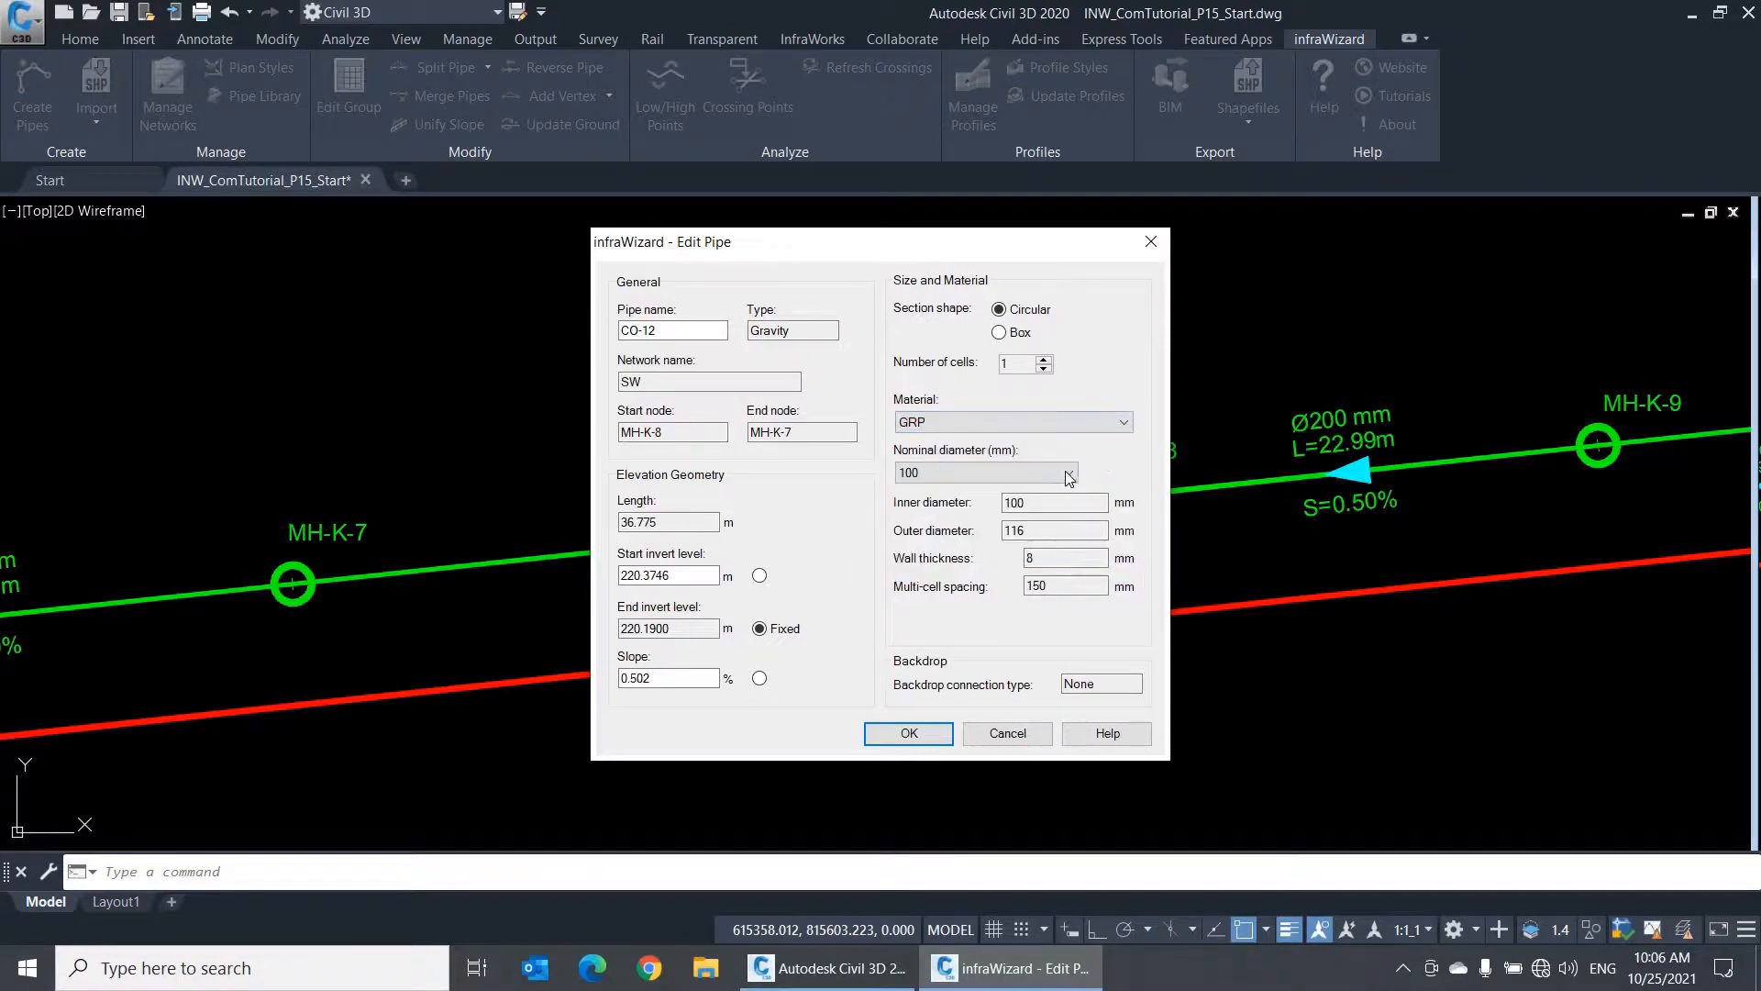
click(1068, 474)
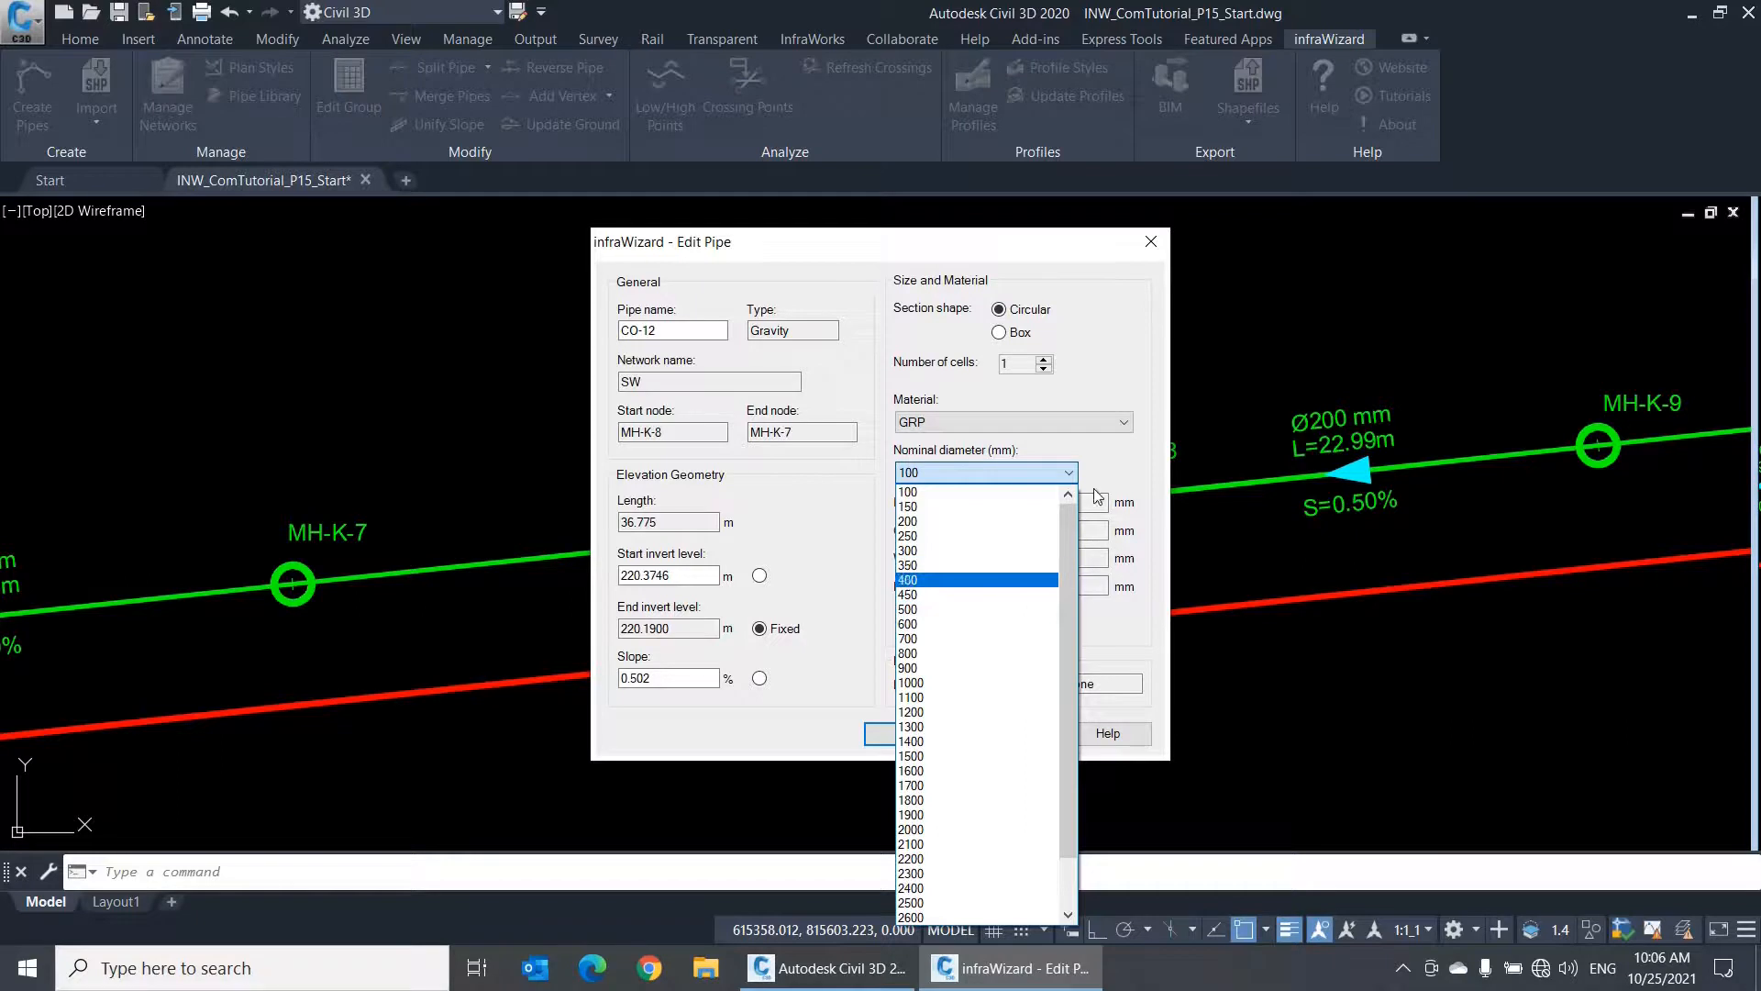
click(1094, 420)
- Switch the section shape to Box, look through its materials and section sizes, and set the shape back to Circular
click(1018, 333)
click(1044, 421)
click(1044, 423)
click(1037, 470)
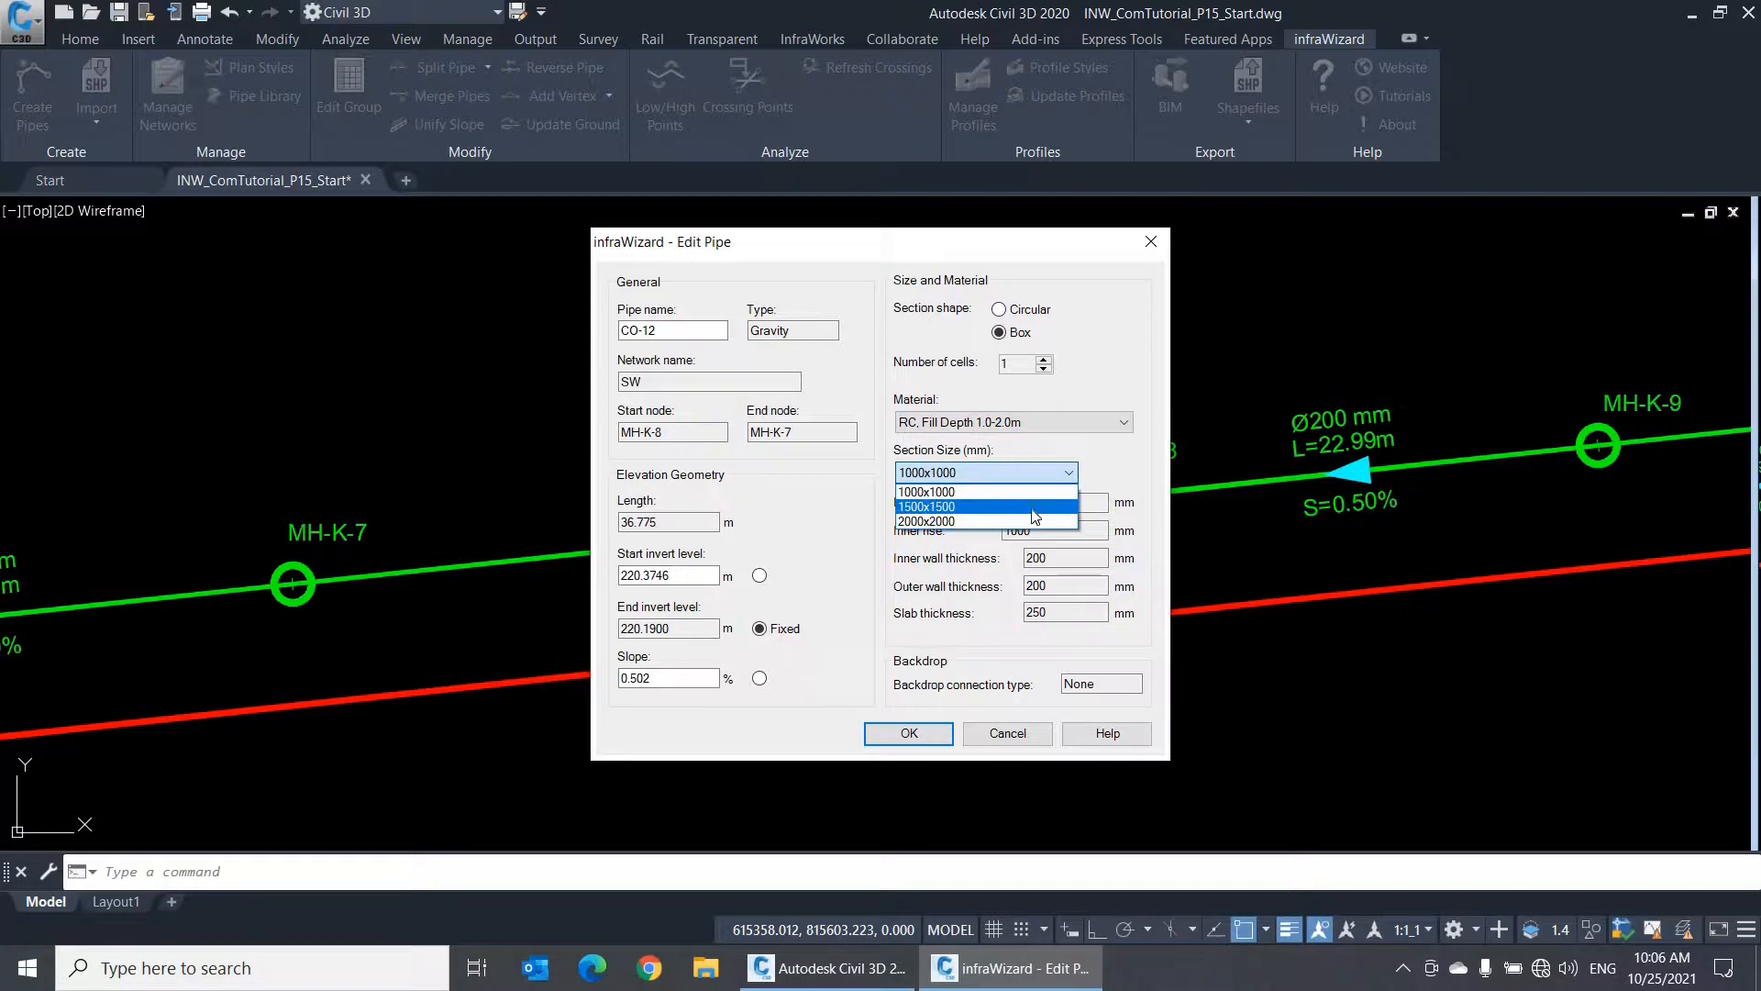
click(1035, 311)
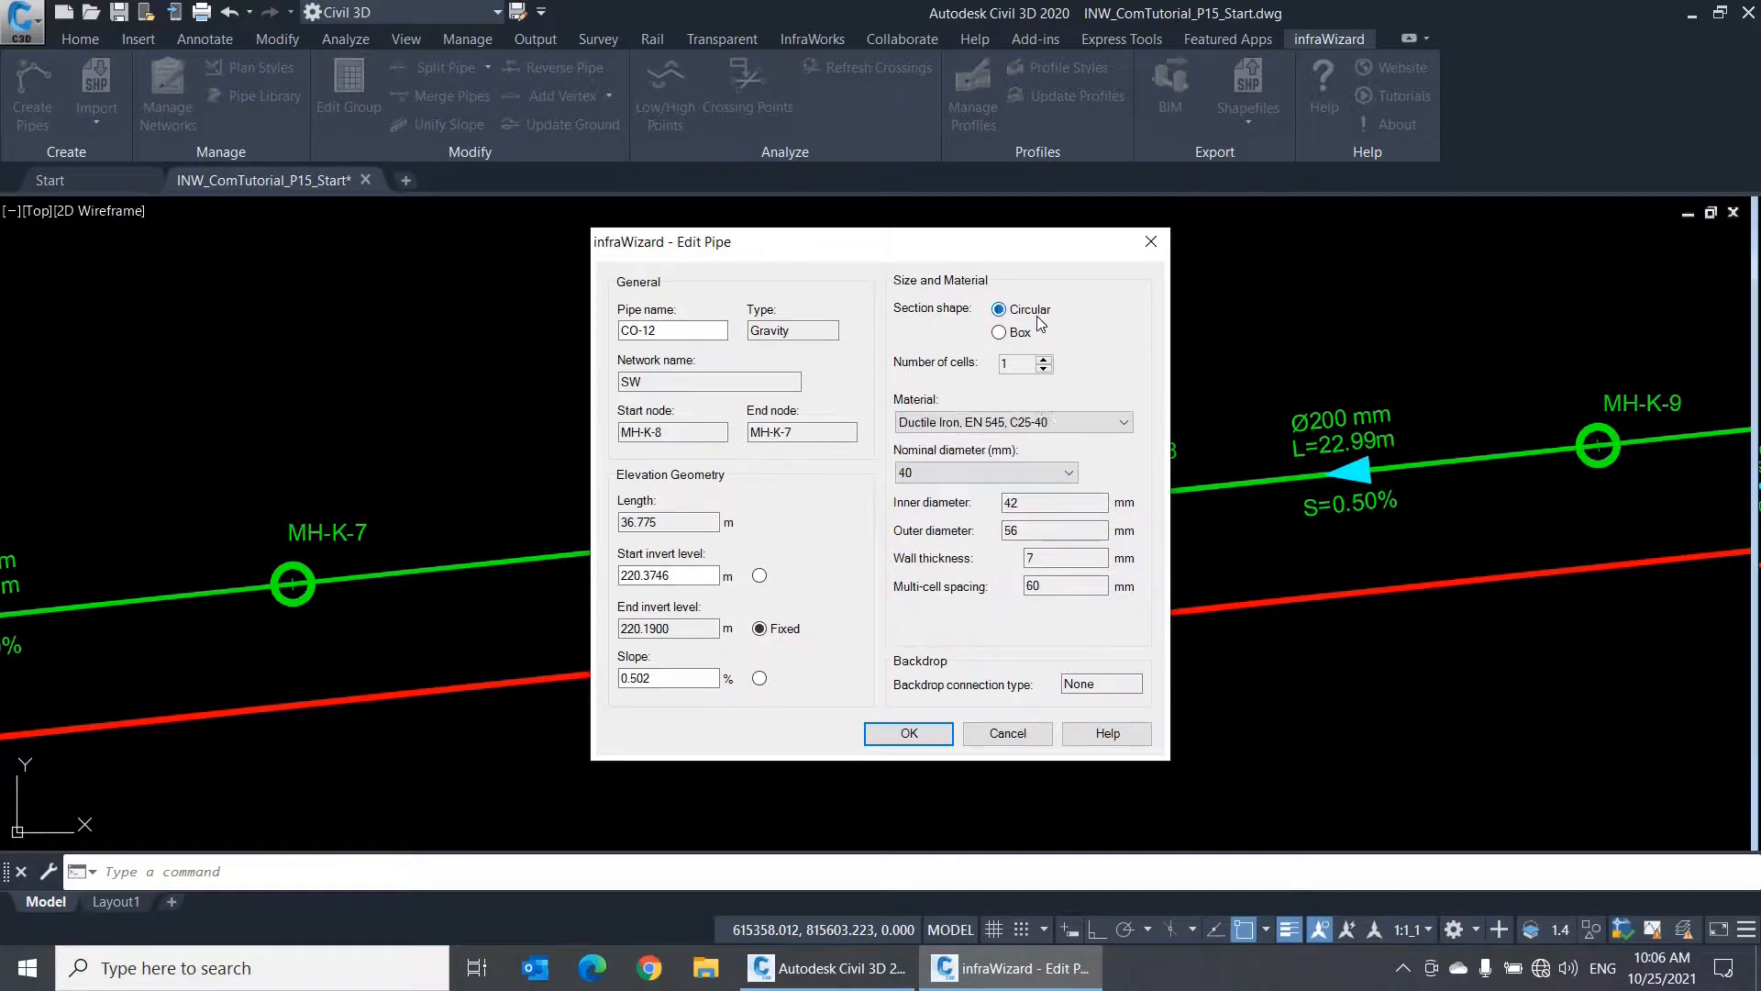
- Set the nominal diameter of the pipe between MH-K-8 and MH-K-7 to 200 mm and check its outer diameter
click(1048, 474)
click(1042, 611)
click(1064, 532)
- Check the backdrop connection type of the pipe between MH-K-8 and MH-K-7, and cancel the pipe edit
click(1103, 684)
drag(850, 256, 1104, 243)
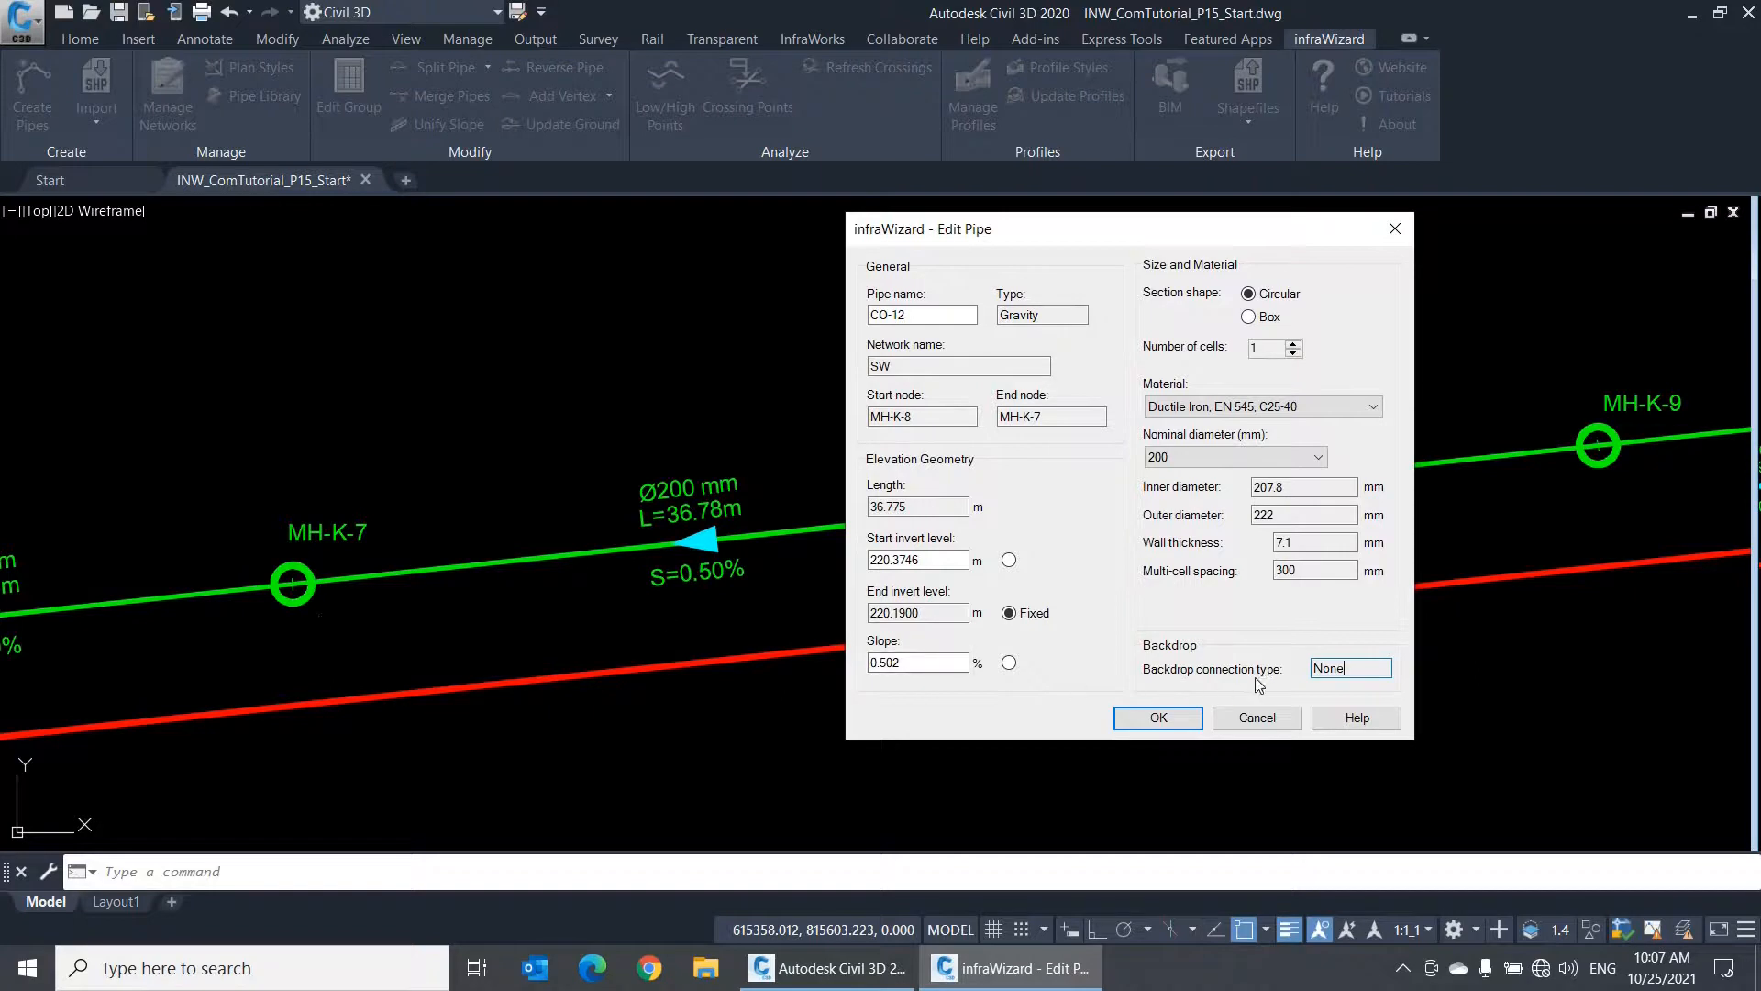
click(1313, 668)
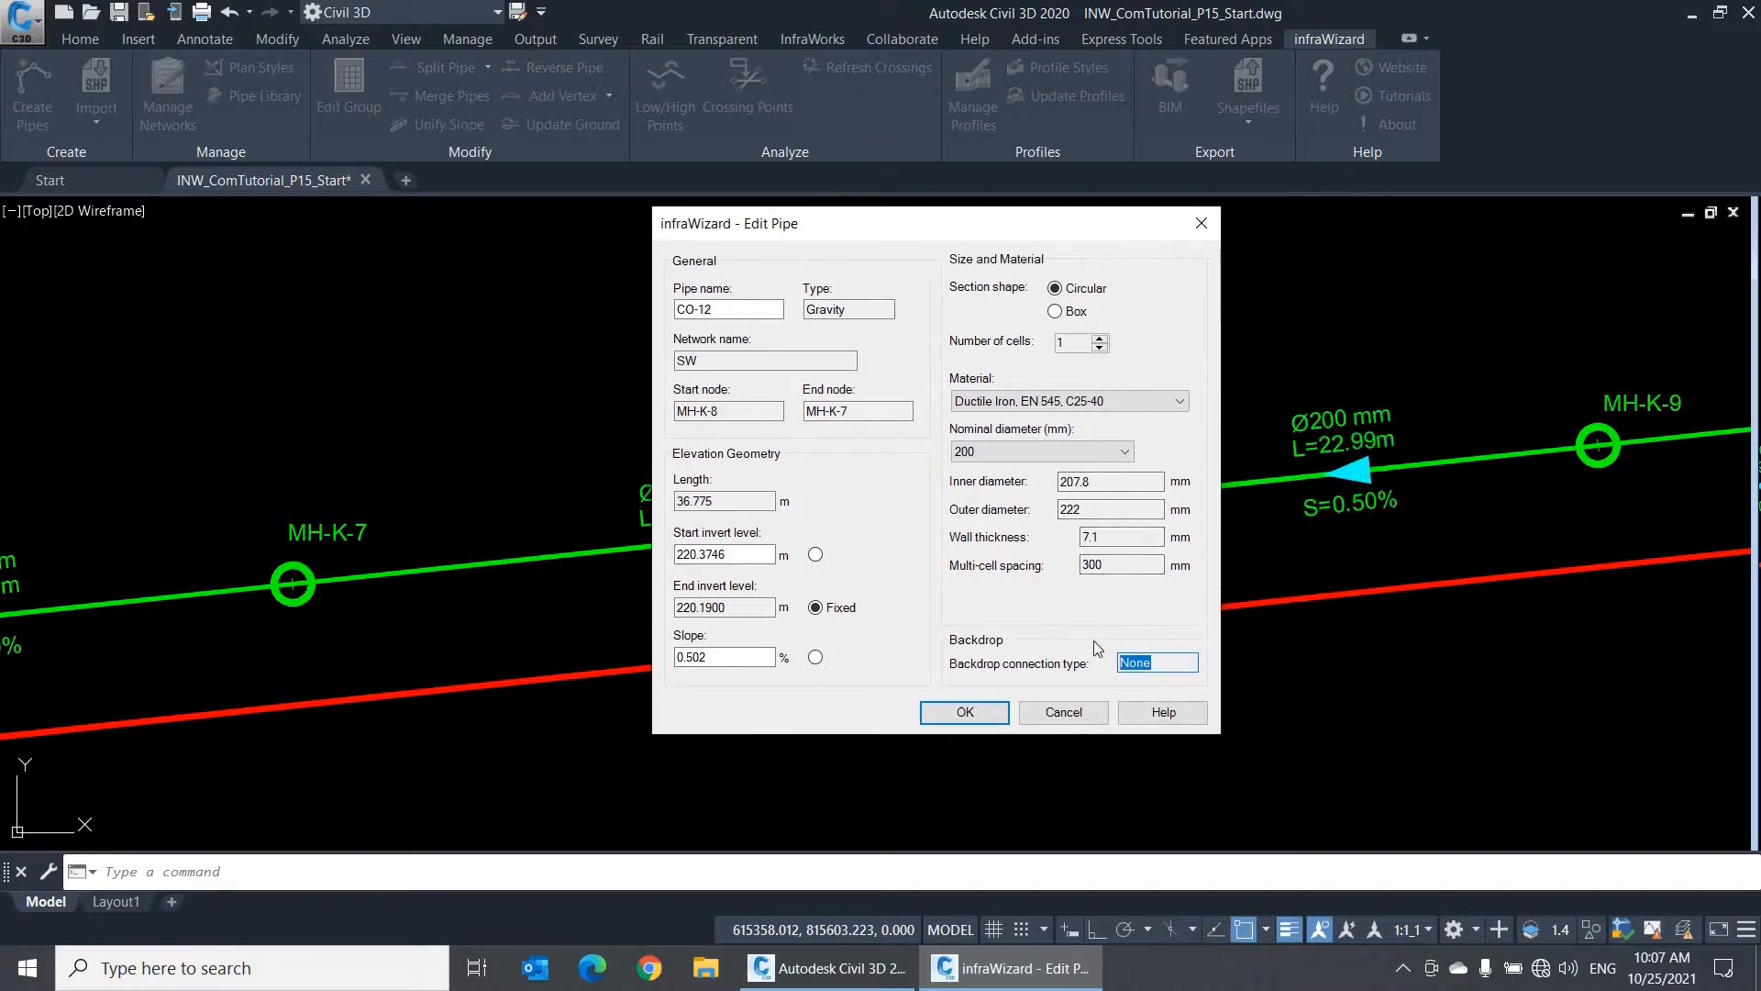
click(1064, 712)
- Check the backdrop connection type of the pipe from MH-K-6-1A to MH-K-6 against its plan label, and close its properties
middle_drag(528, 711, 1491, 546)
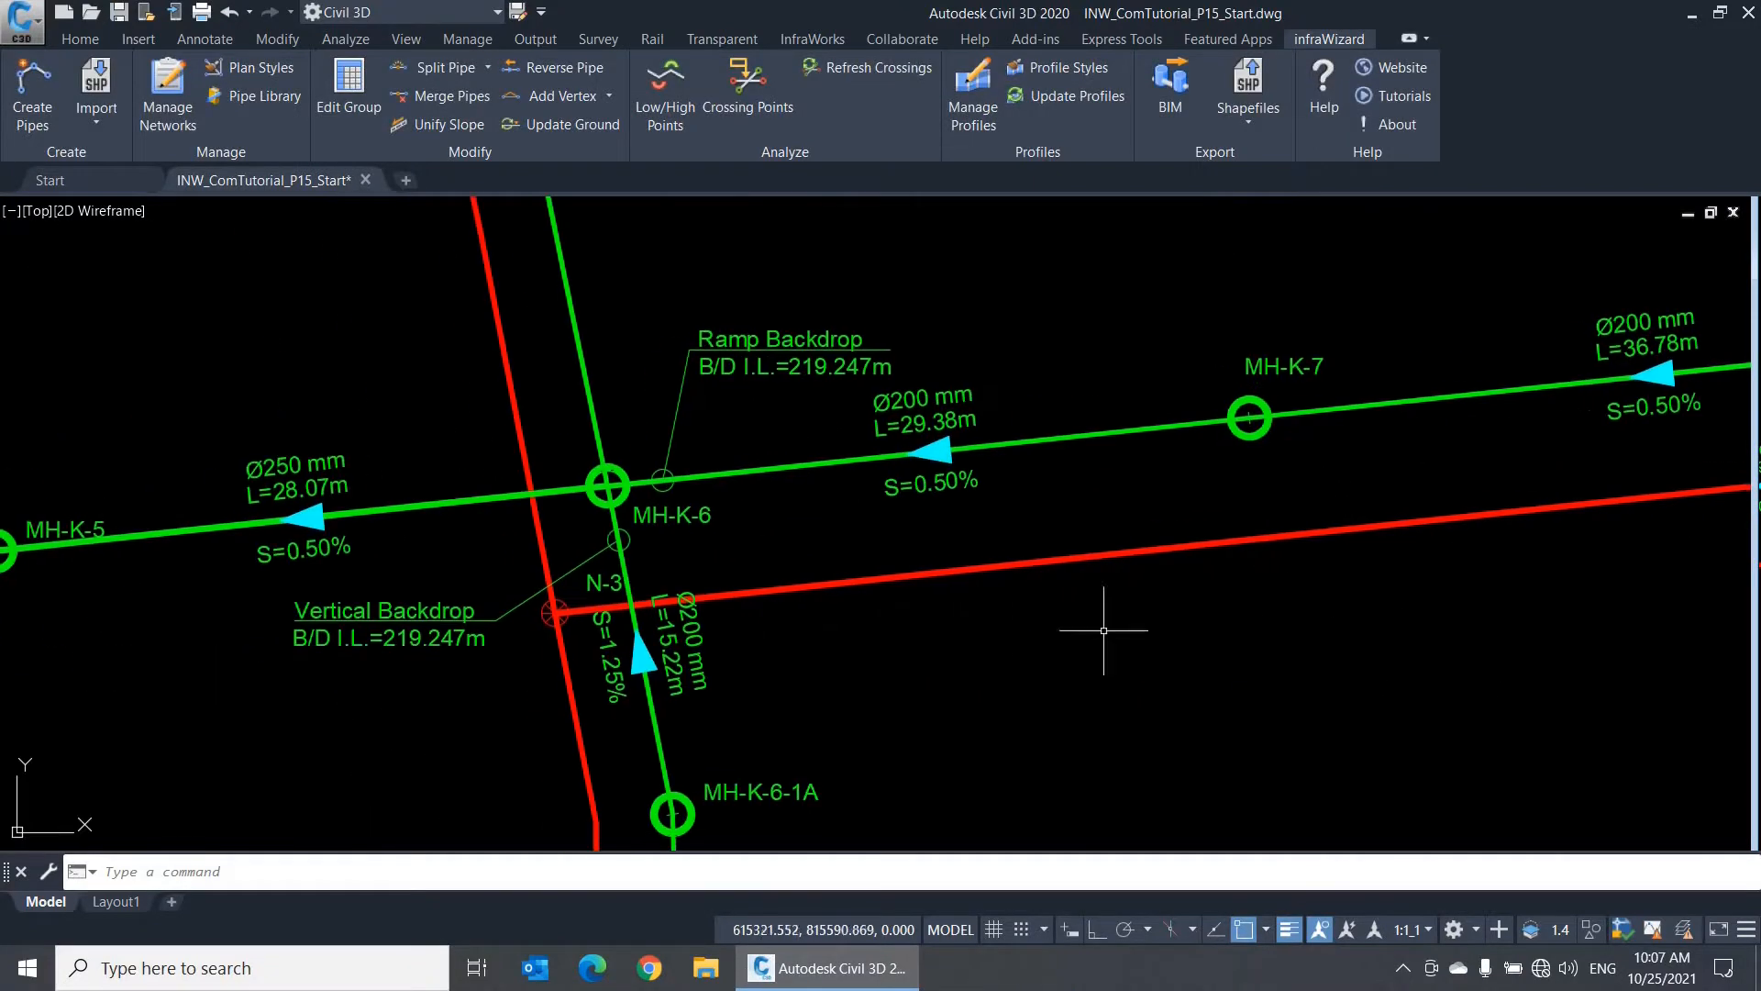
double_click(660, 741)
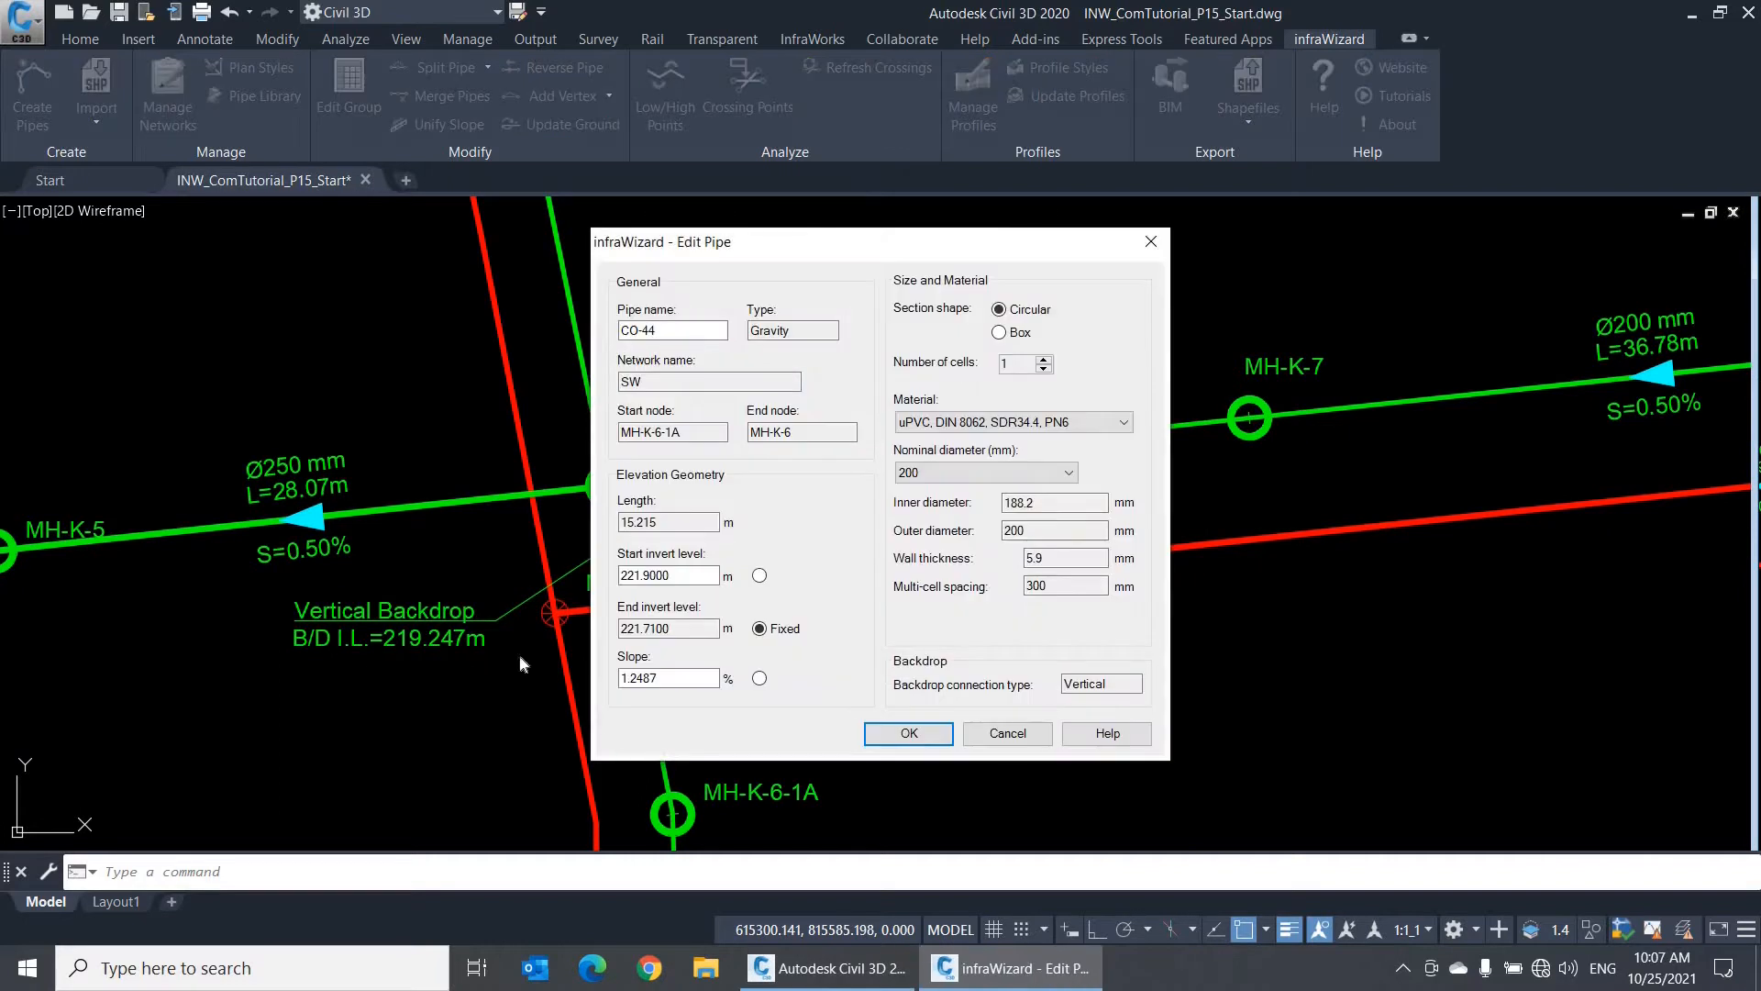
double_click(1085, 683)
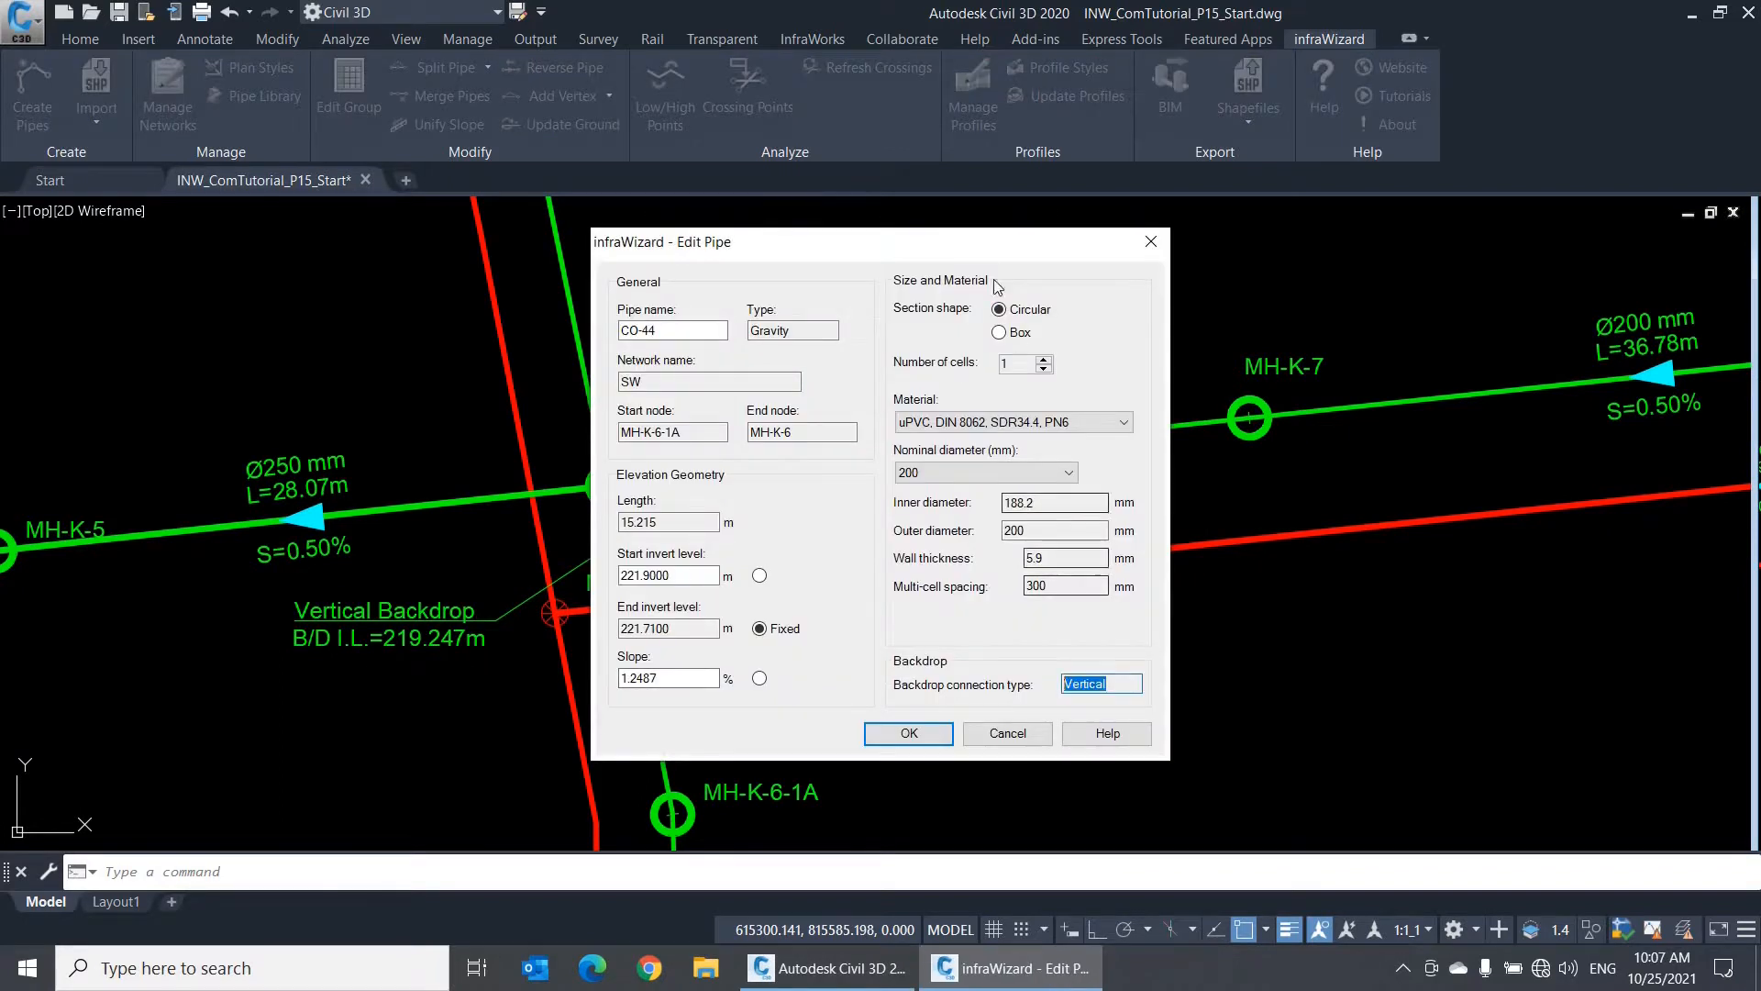
drag(788, 241, 1221, 340)
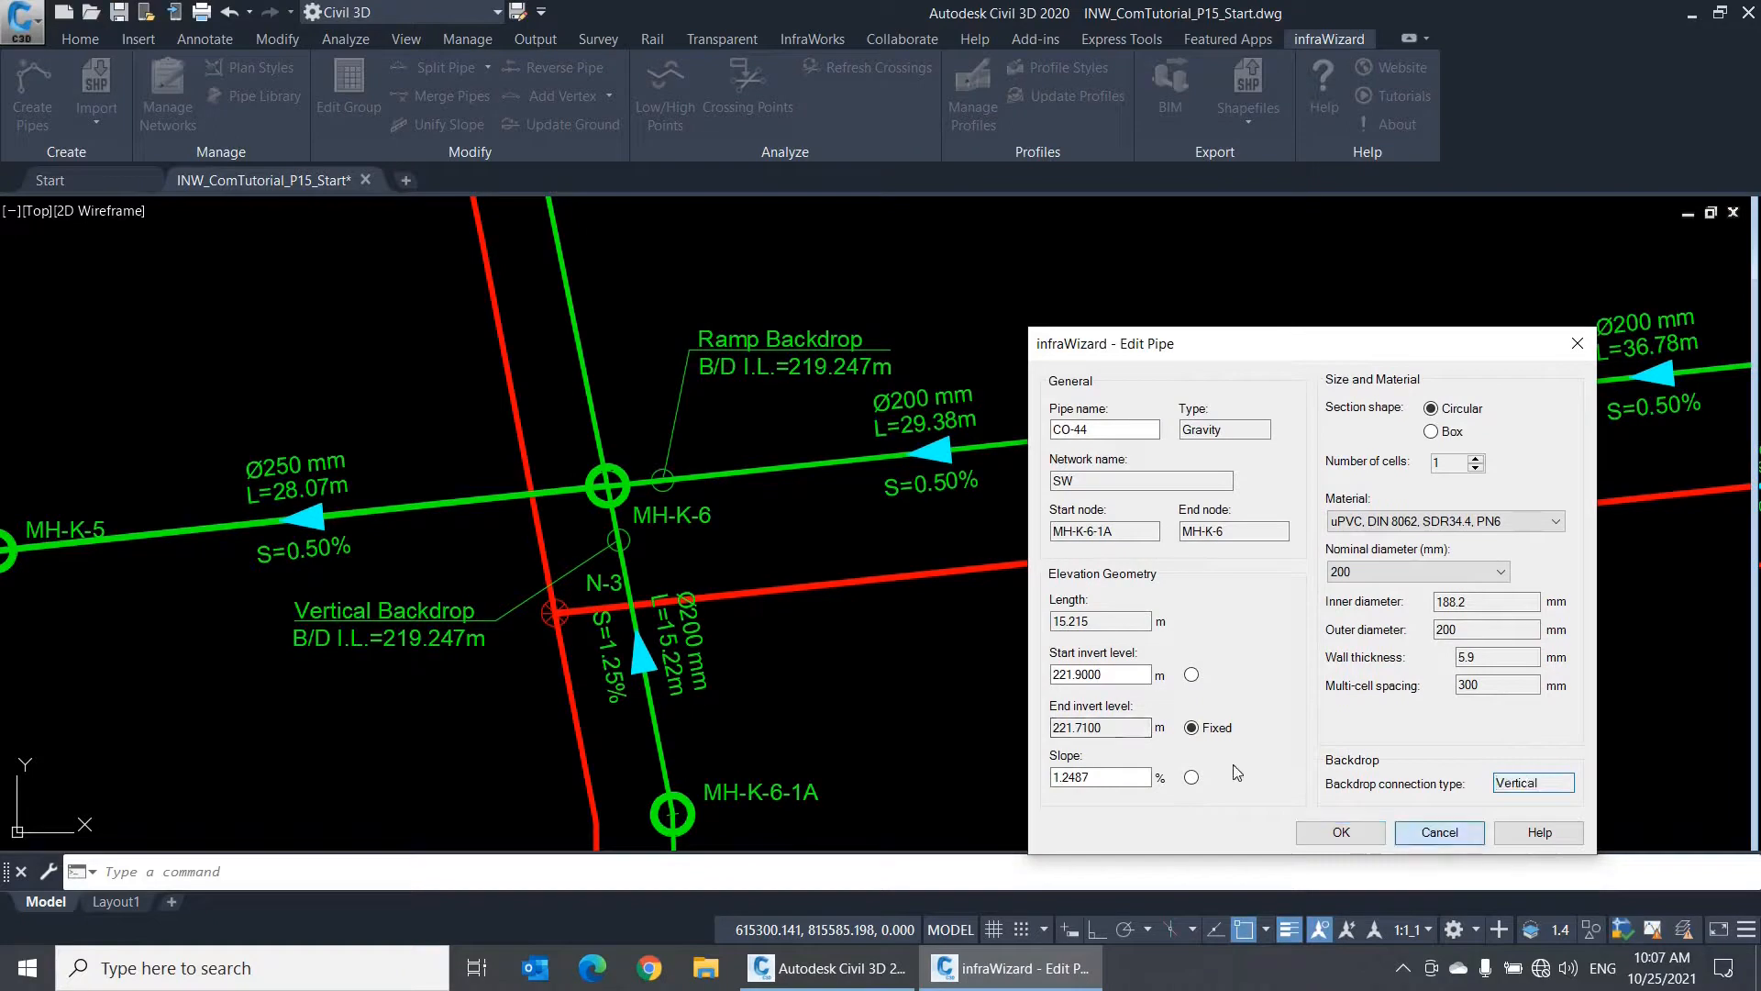
click(1337, 831)
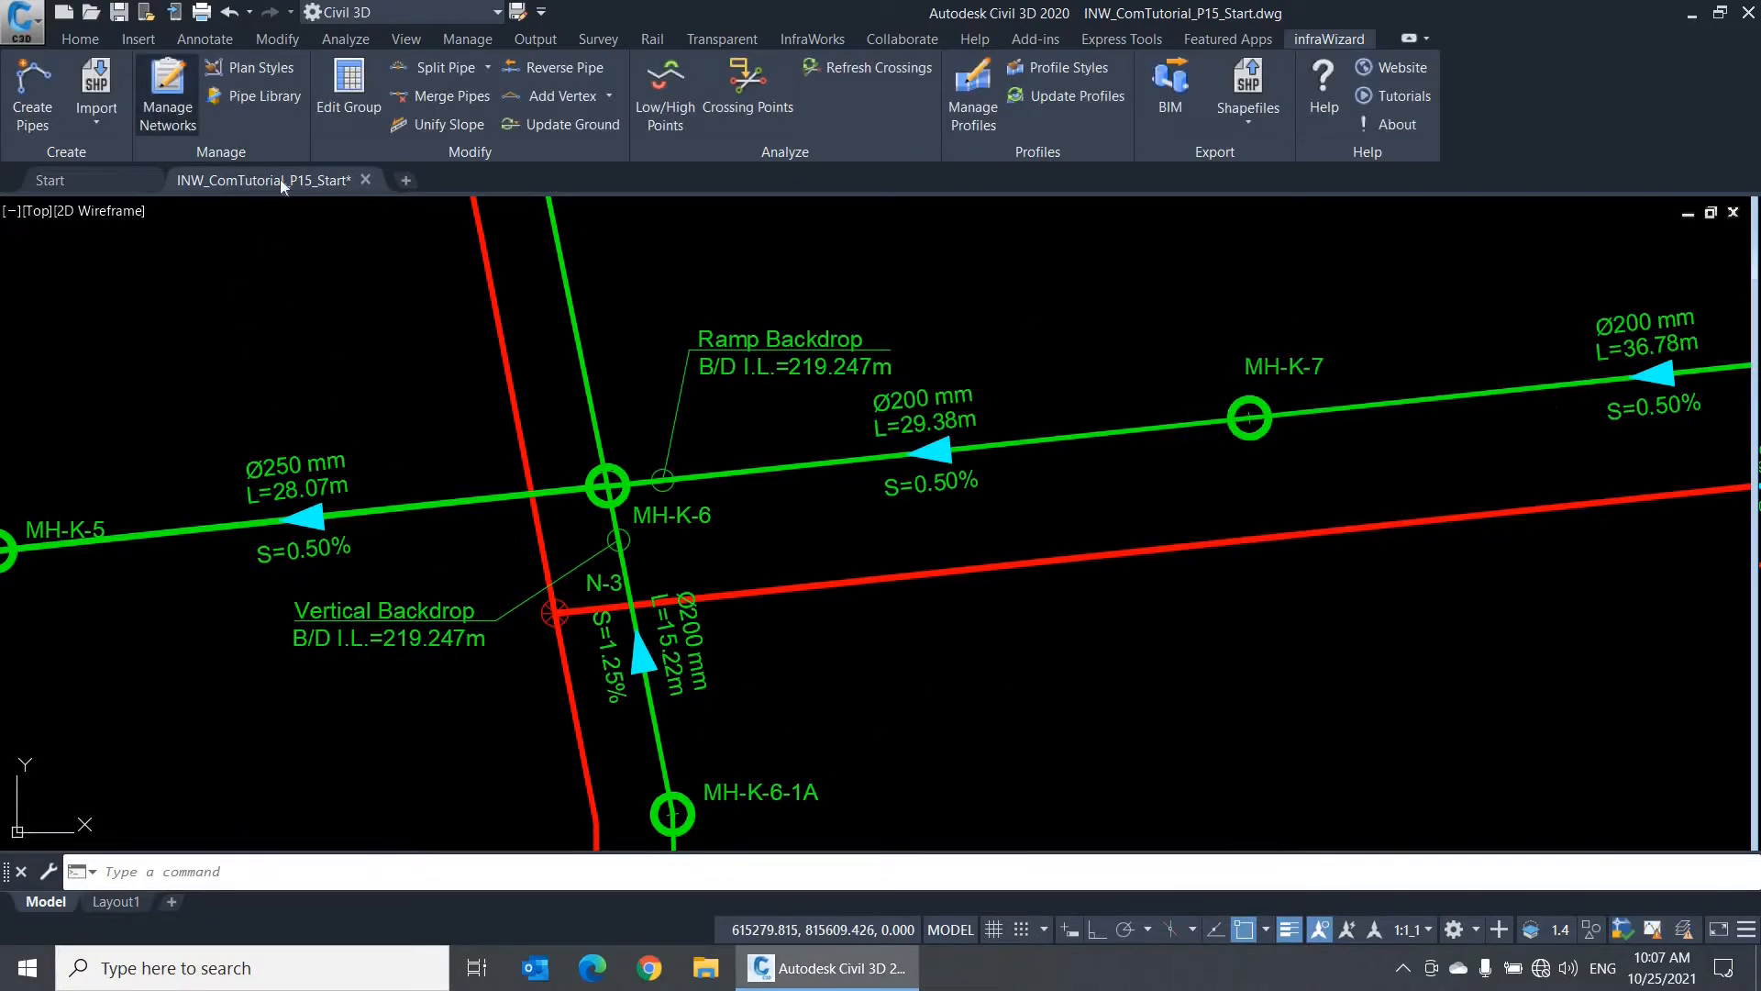
- Review a gravity network's backdrop measurement points and height thresholds in Manage Networks, and close it without changes
click(170, 96)
drag(736, 608, 971, 592)
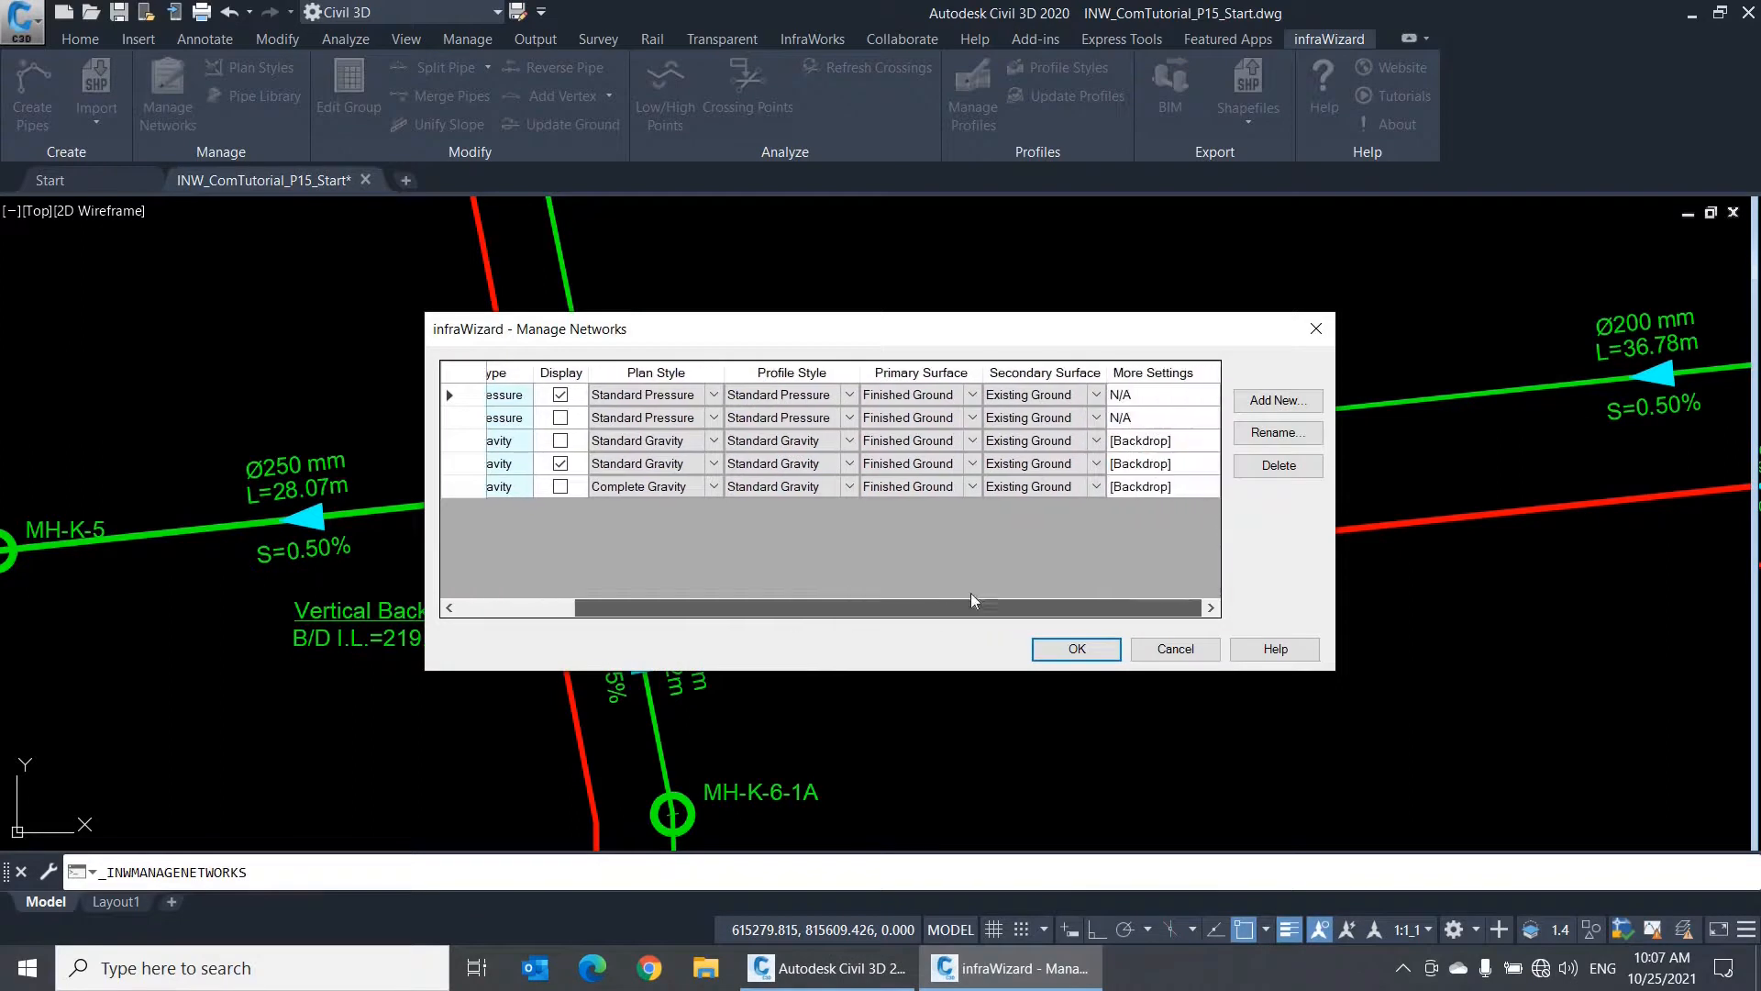
click(1131, 445)
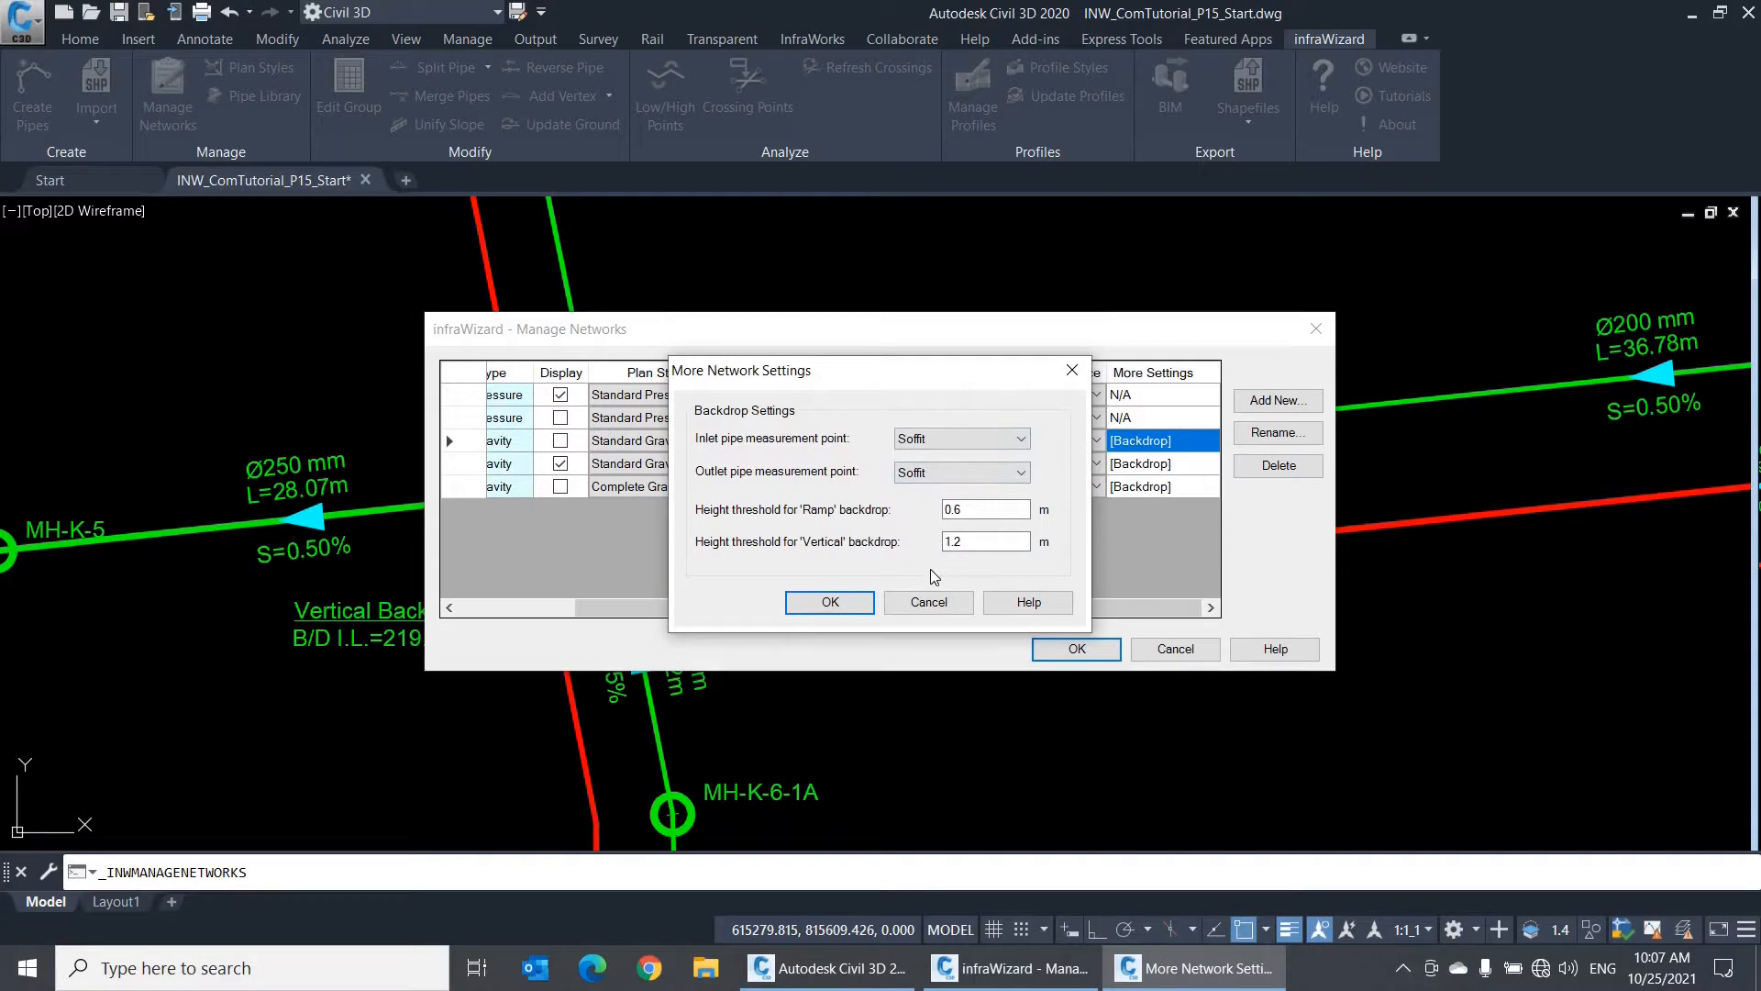
click(931, 607)
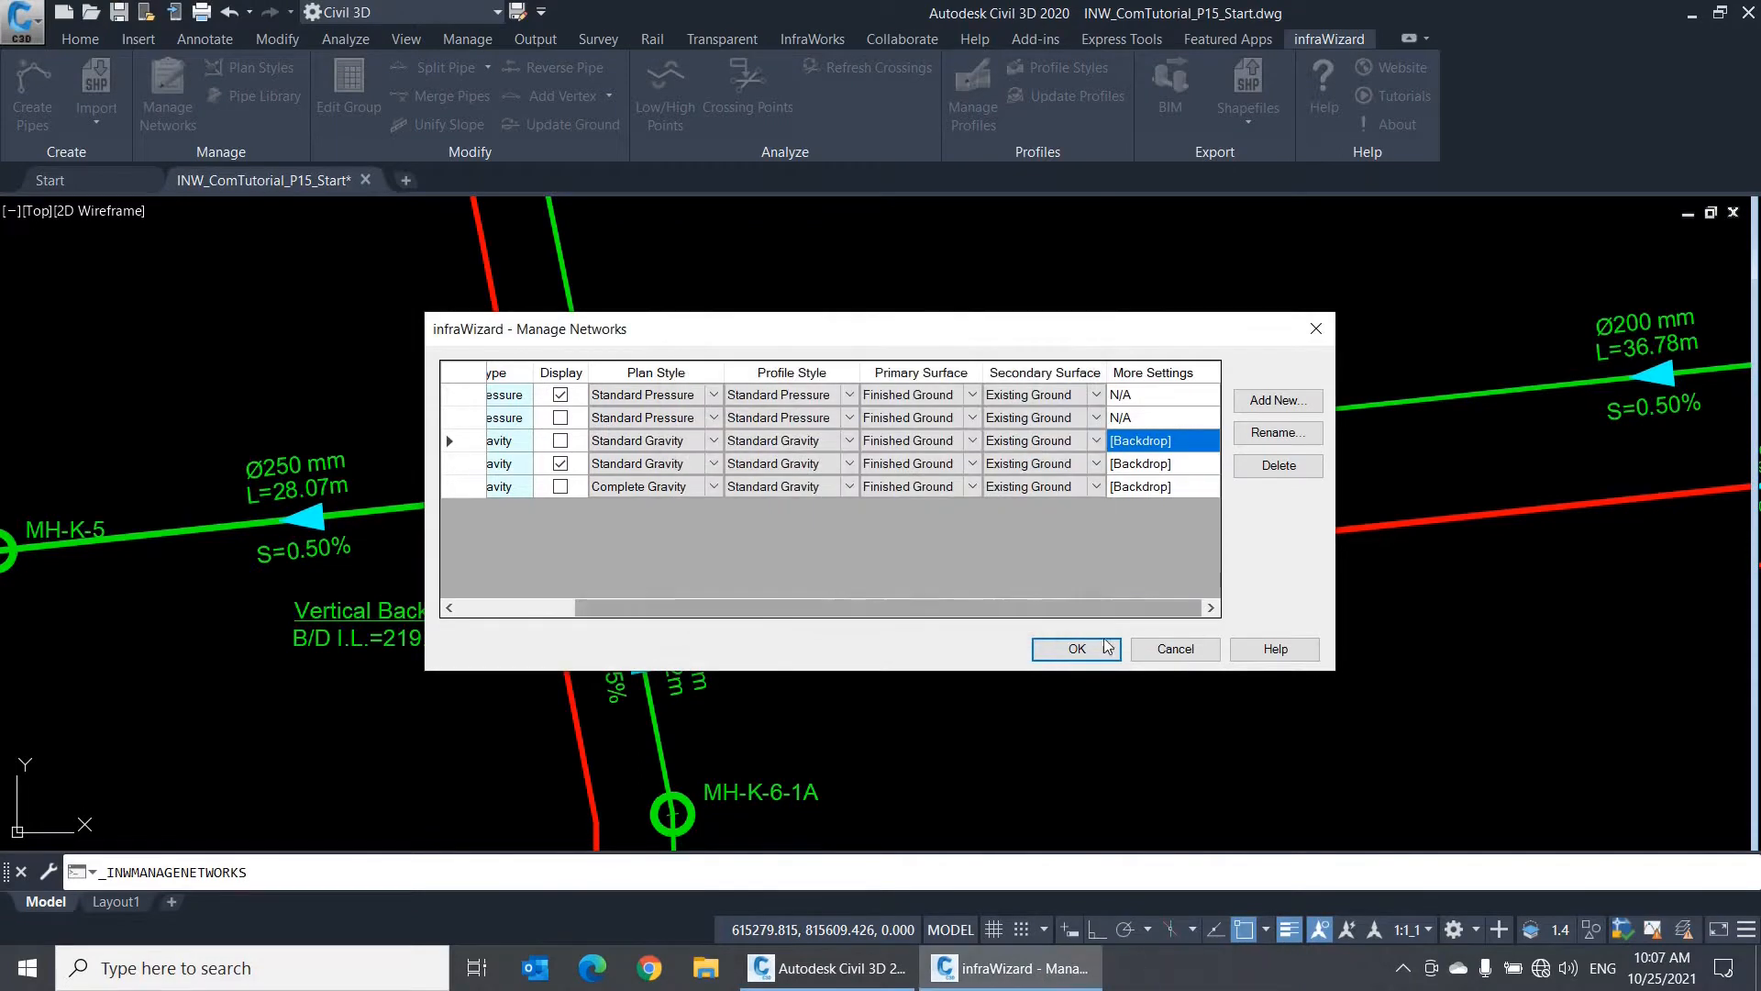
click(1154, 653)
- Select all pipe networks in the plan for group editing, open the SW network, and view its pipes' backdrop connection types
scroll(1155, 651, down, 6)
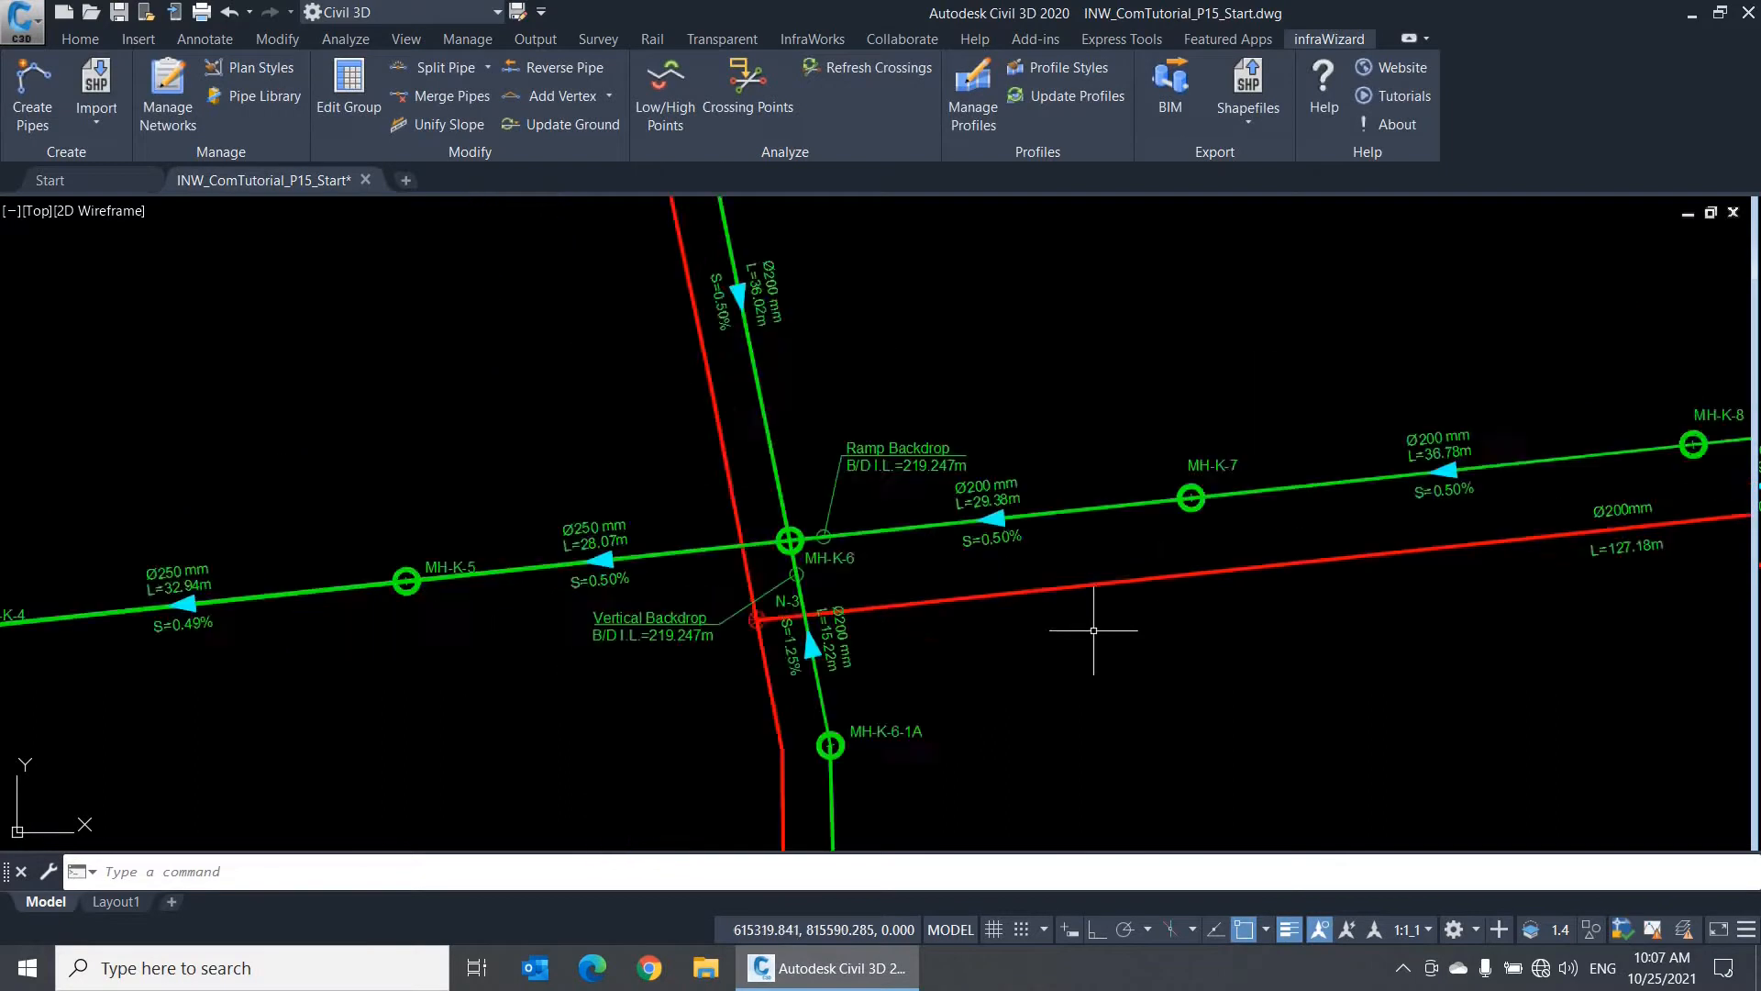
middle_drag(1149, 677, 1069, 642)
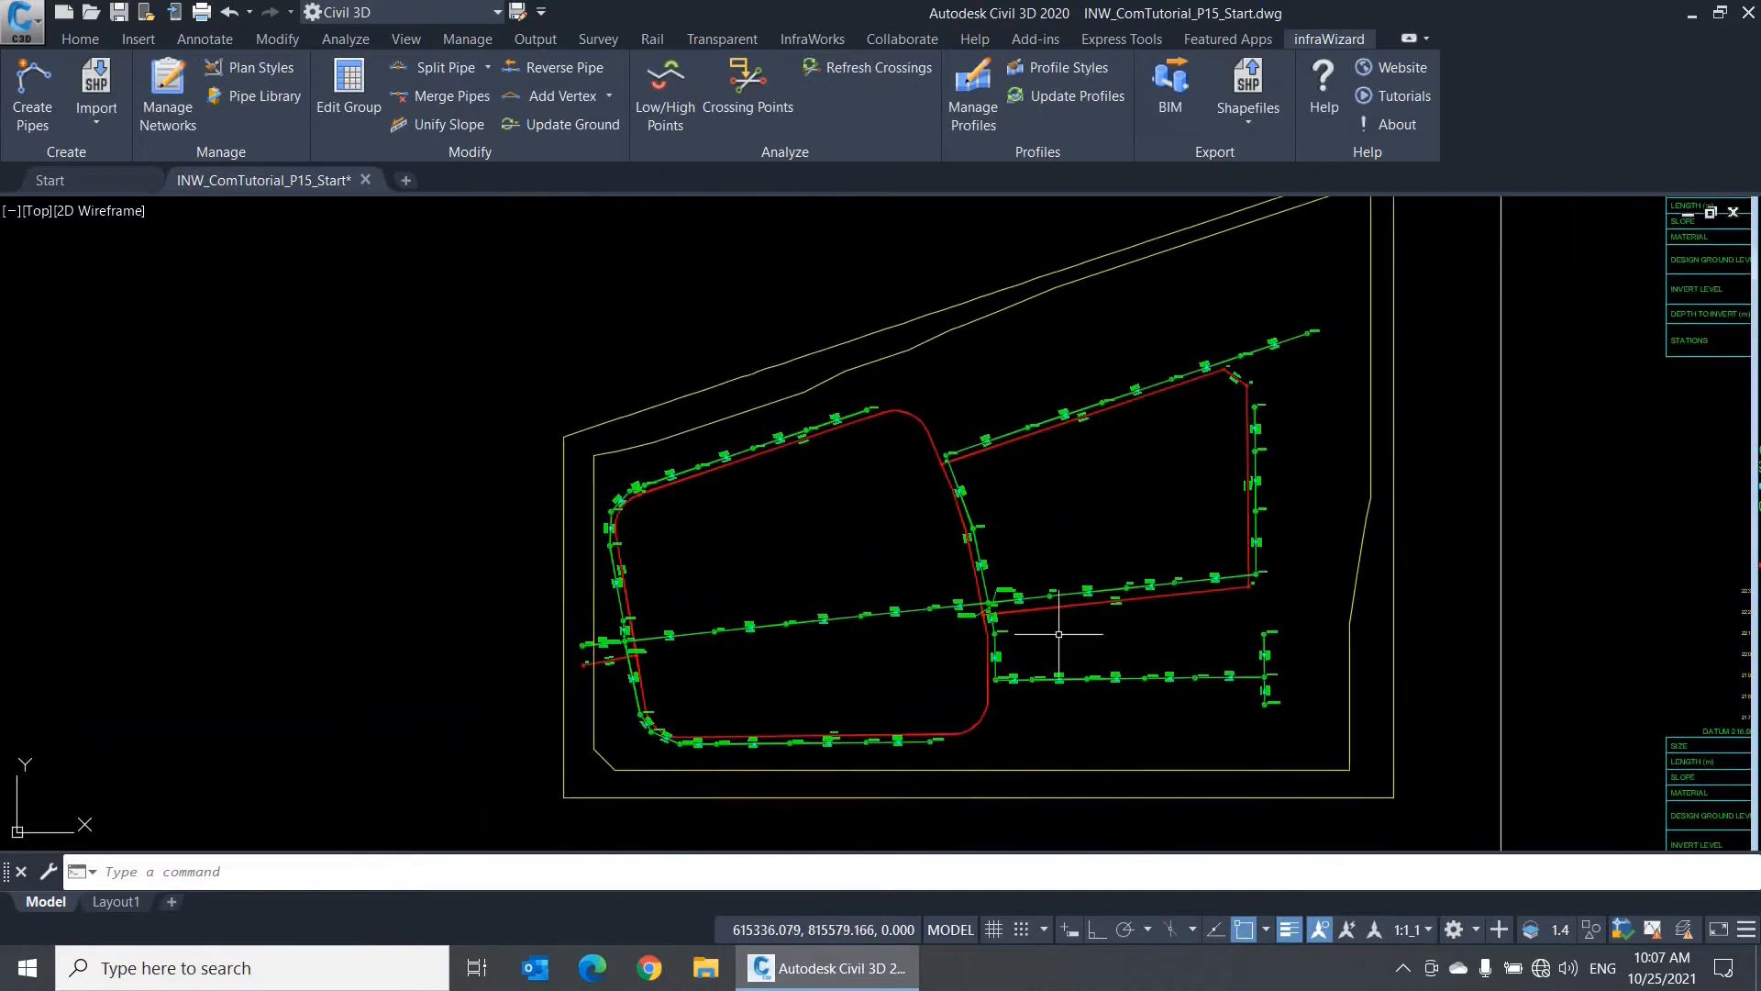
click(349, 91)
click(1342, 271)
click(489, 805)
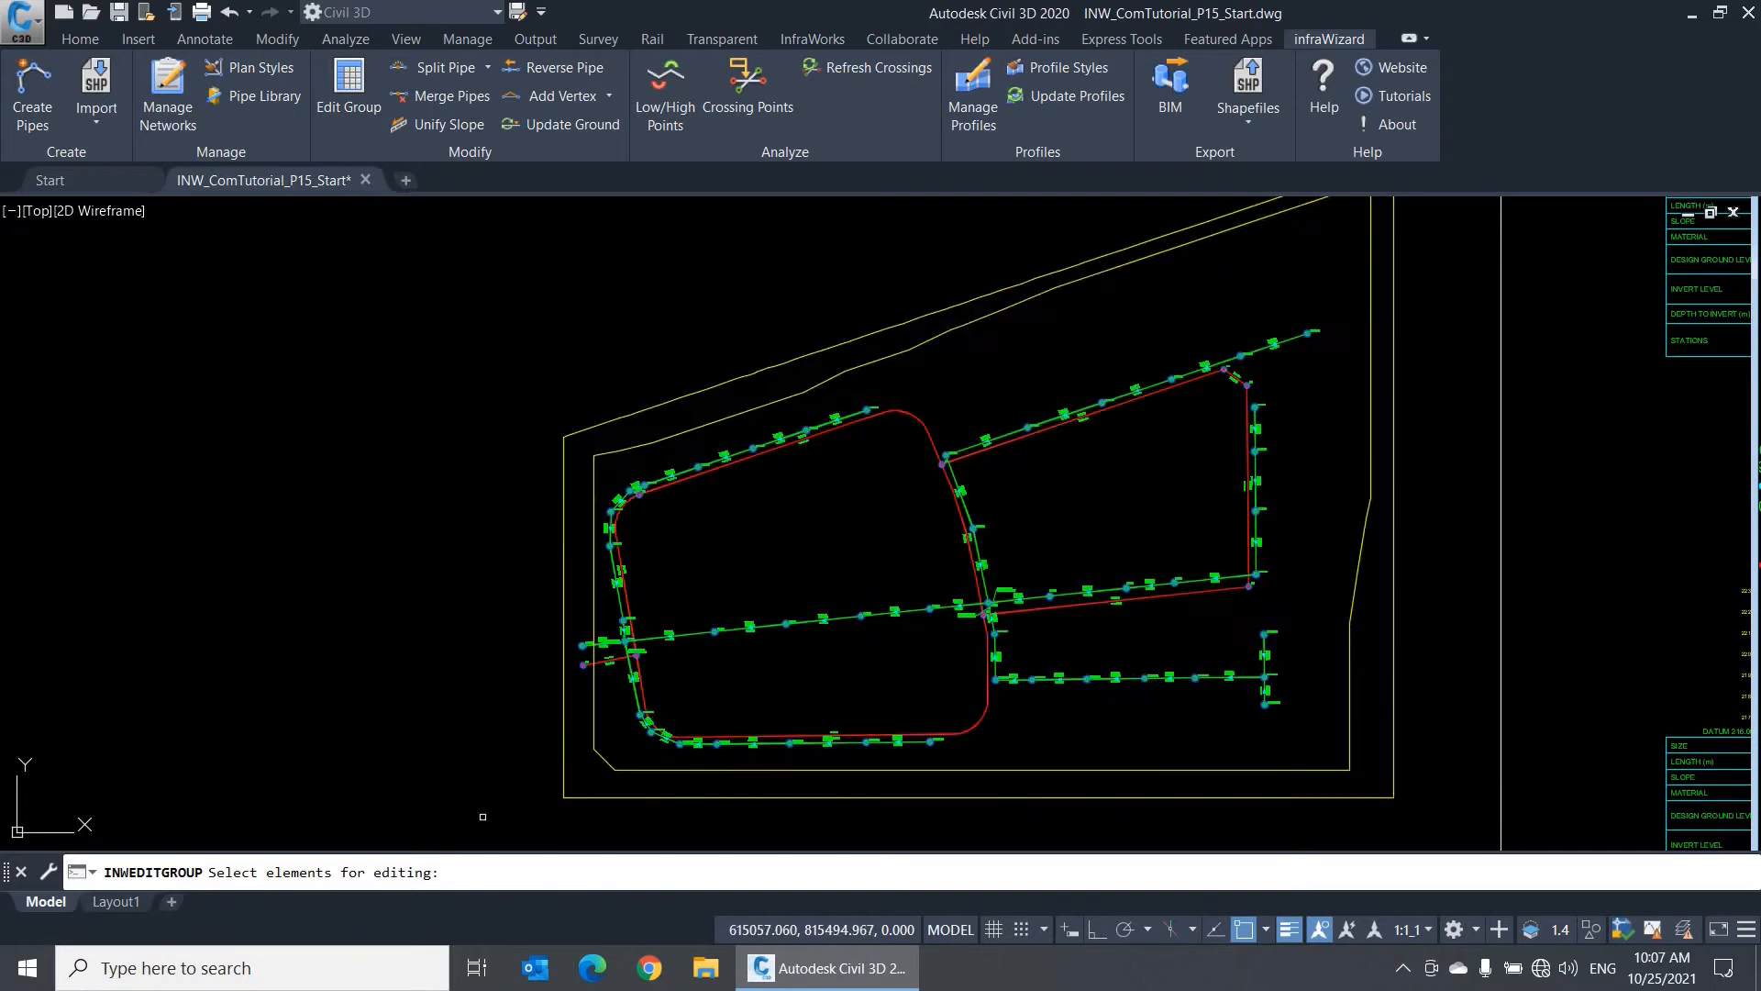
key(Return)
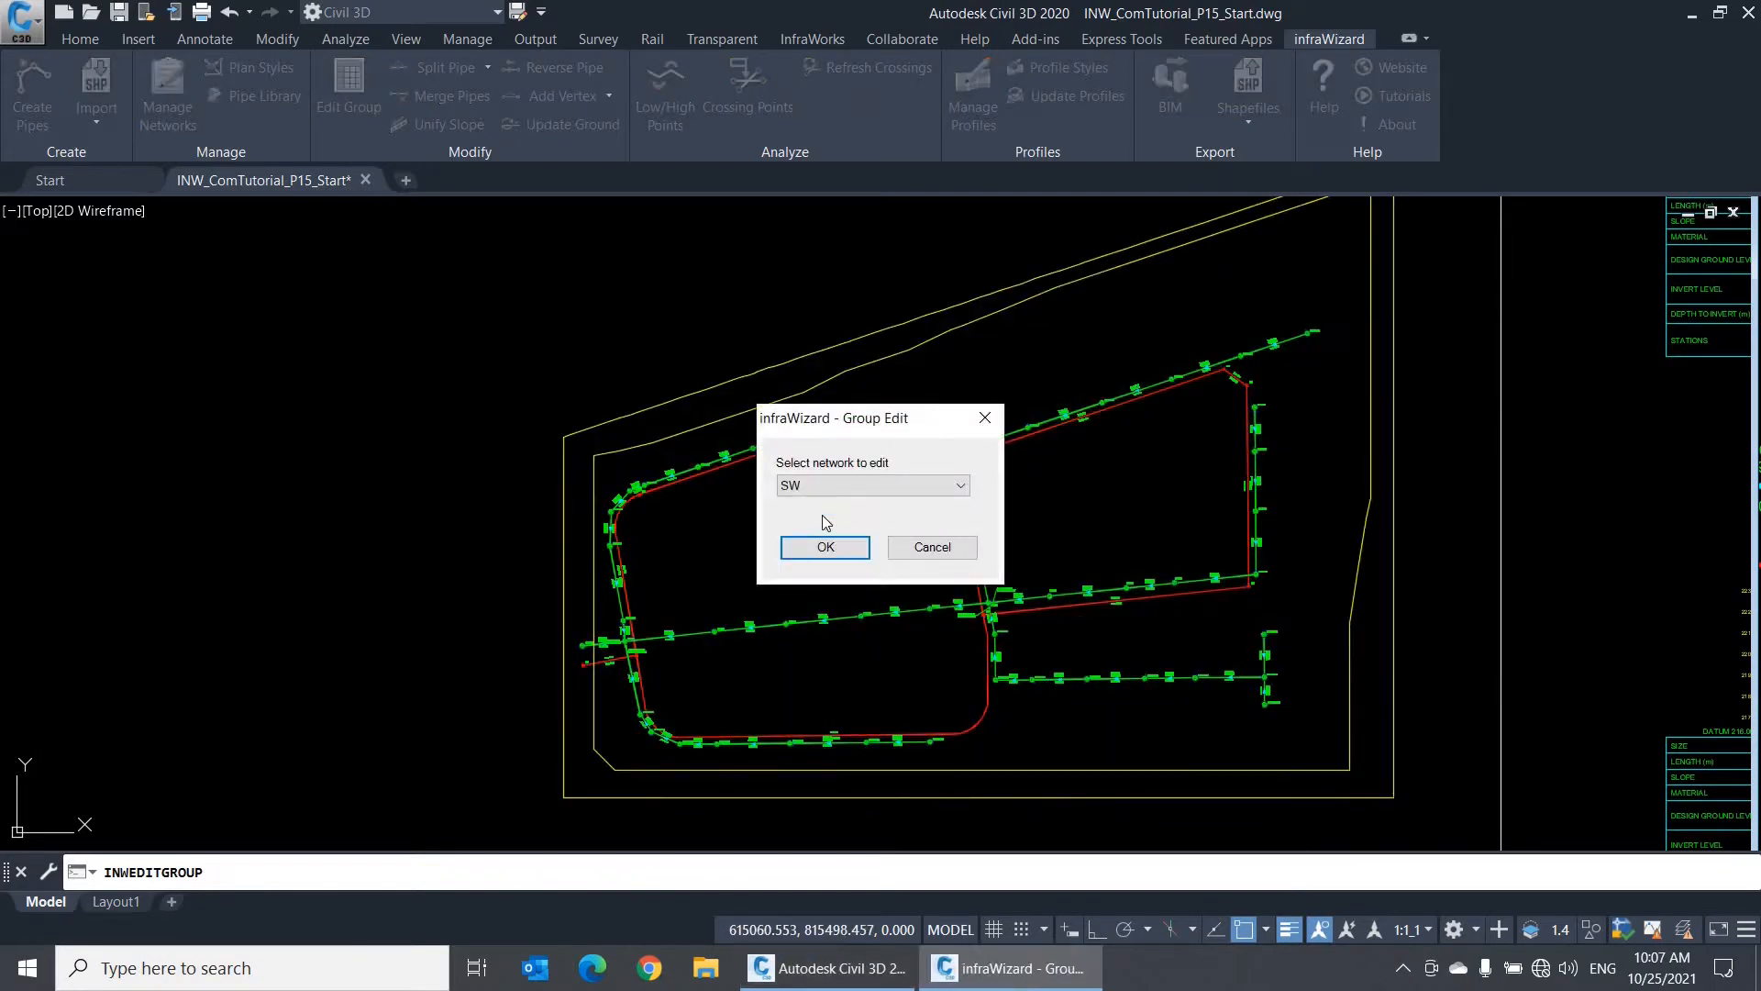
click(824, 547)
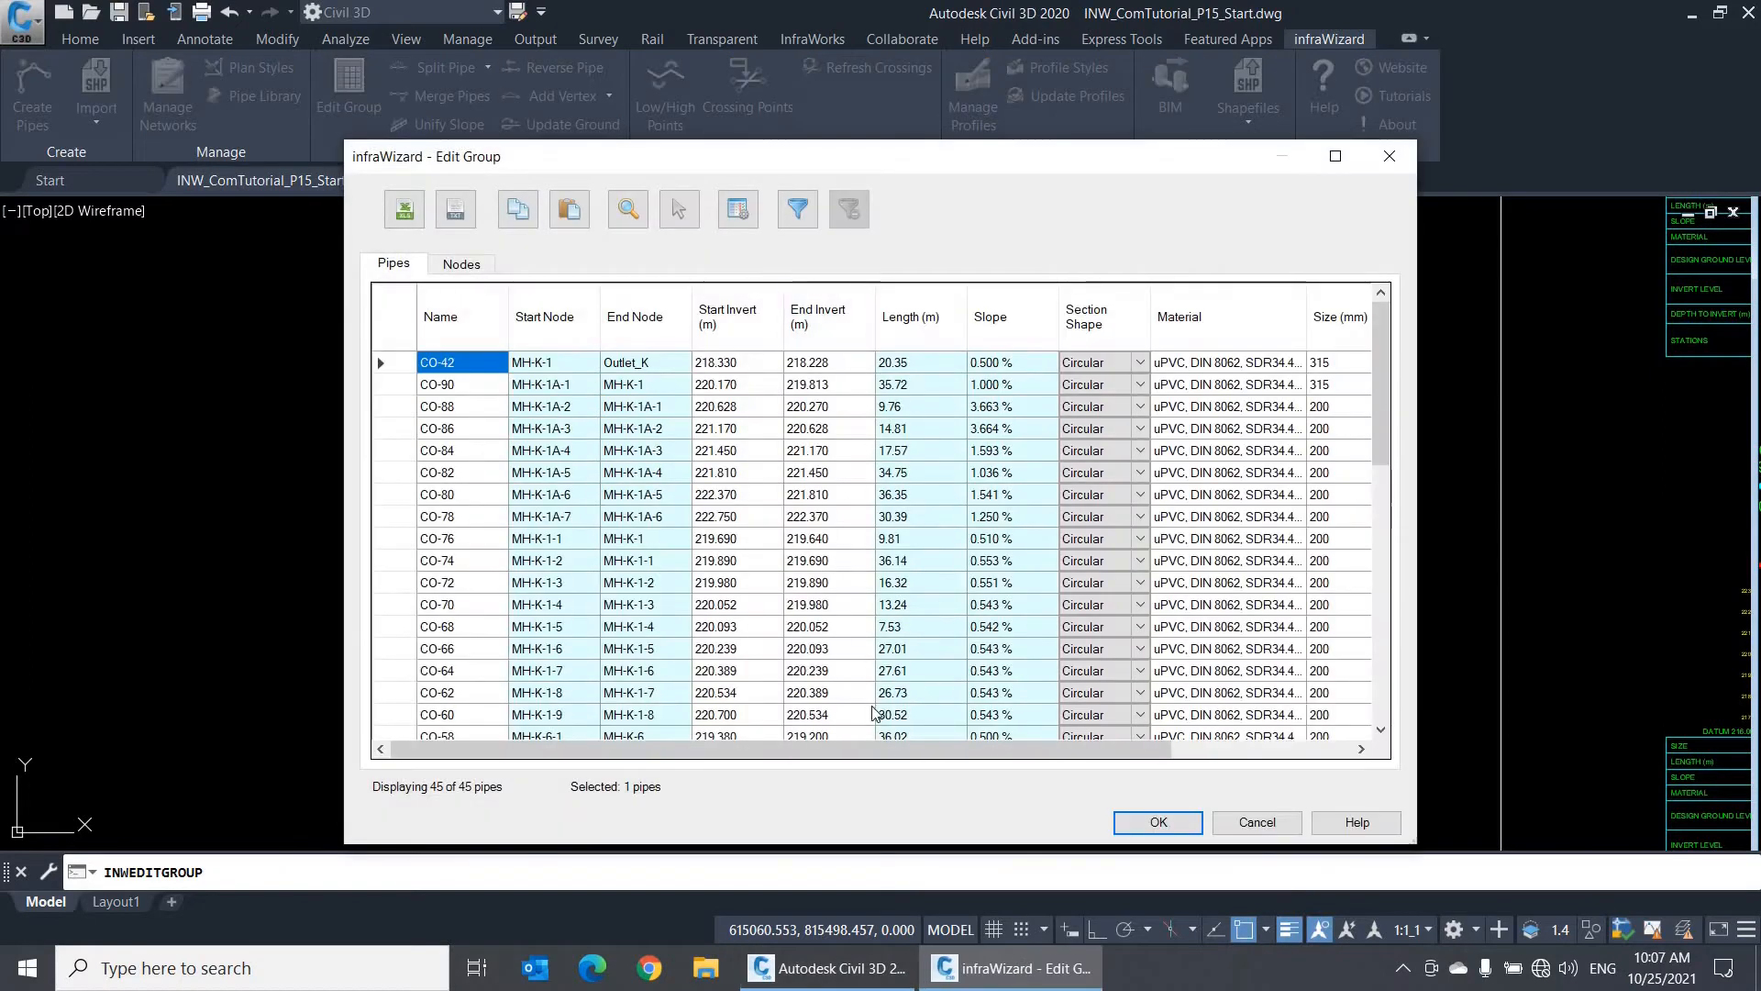
drag(872, 749, 1085, 716)
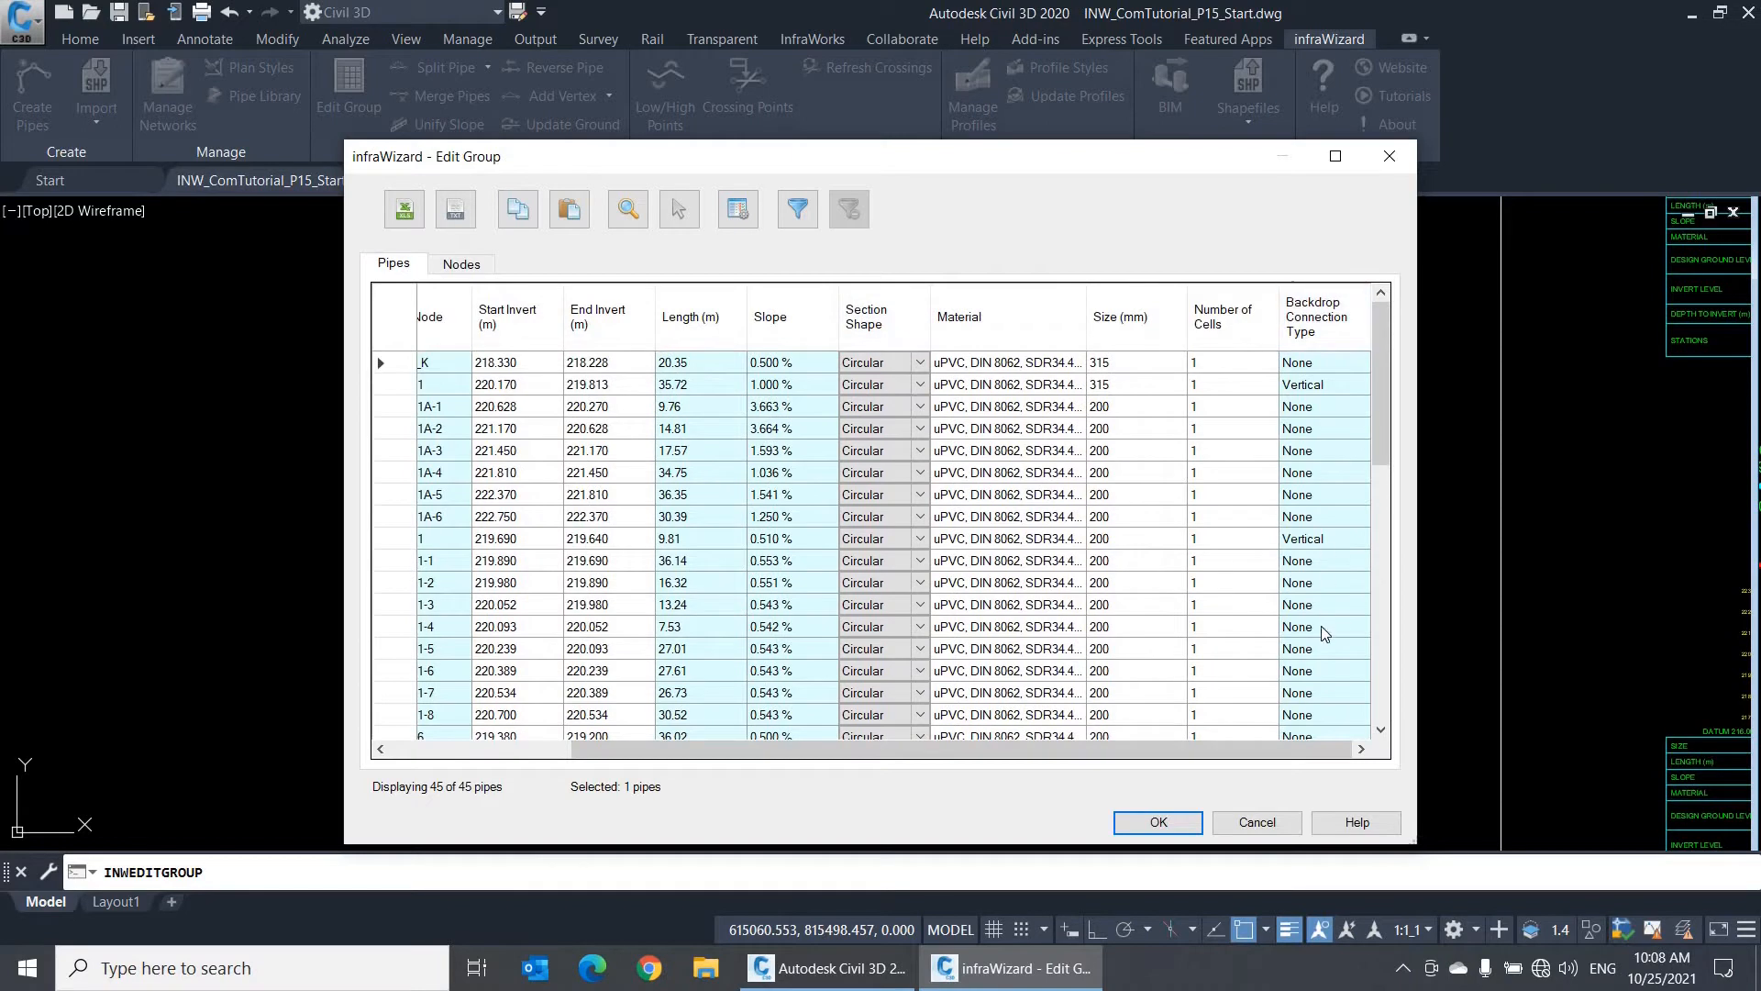
- Filter the SW pipes by Backdrop Connection Type not equal to None, review the filtered pipes, and cancel the group edit
click(798, 210)
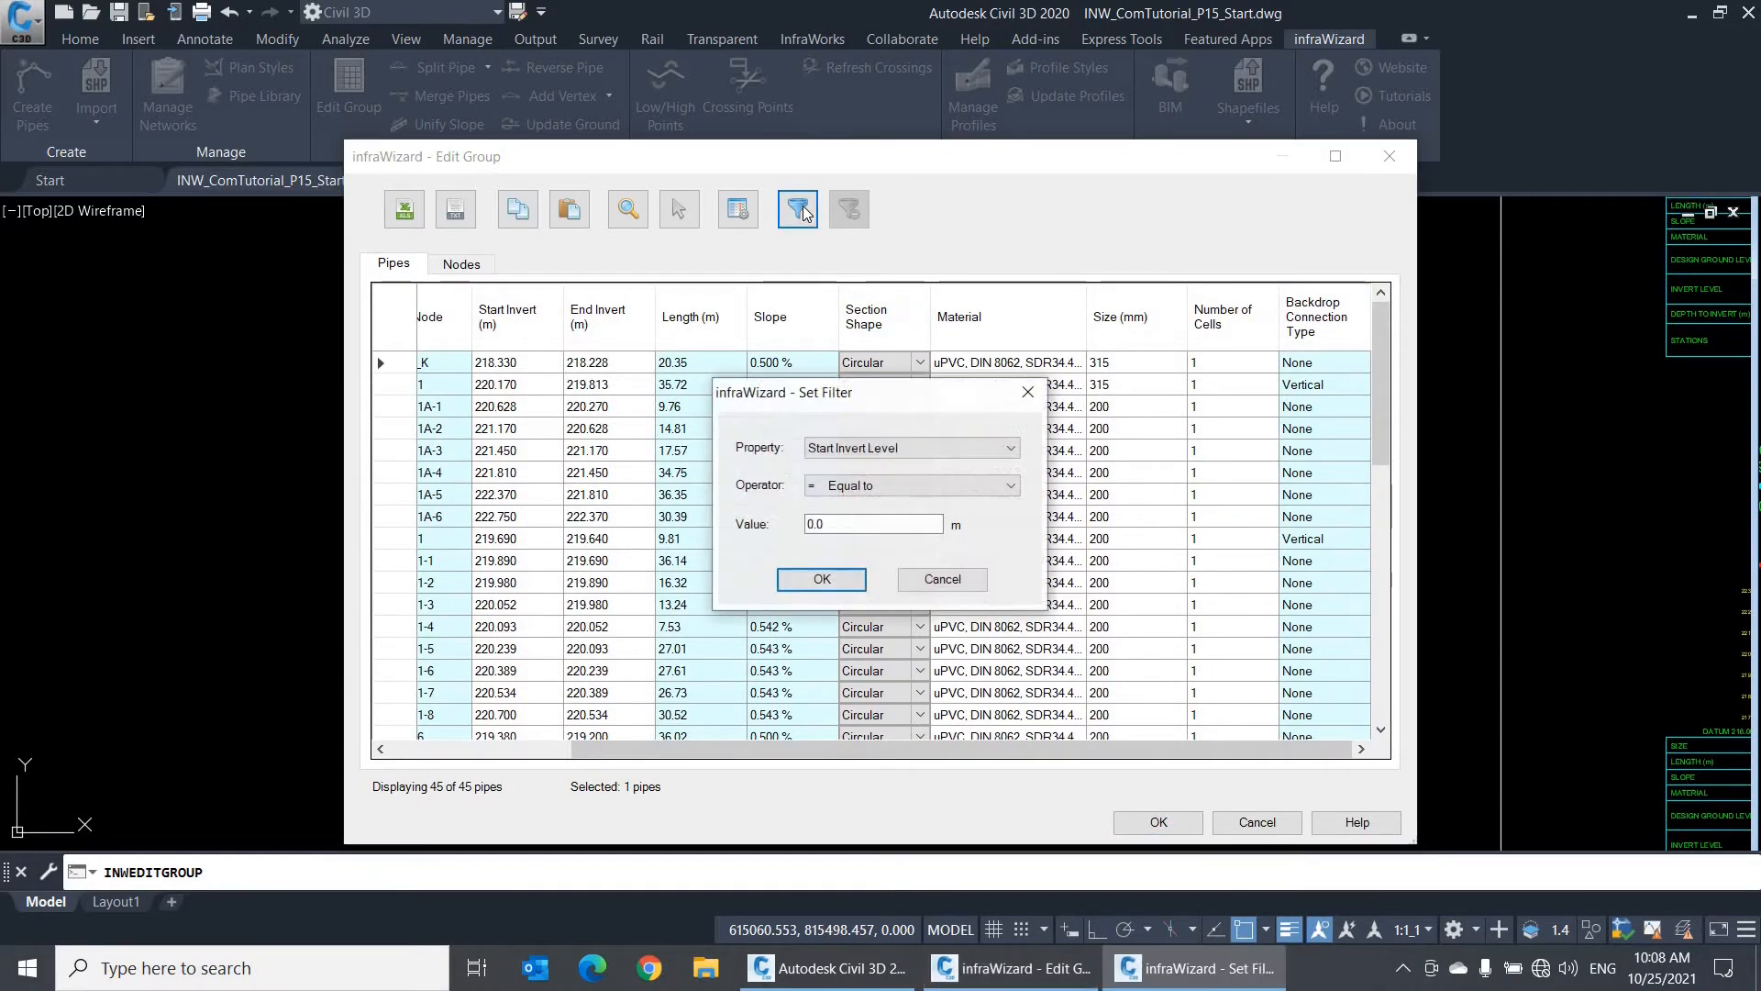
click(950, 448)
click(954, 864)
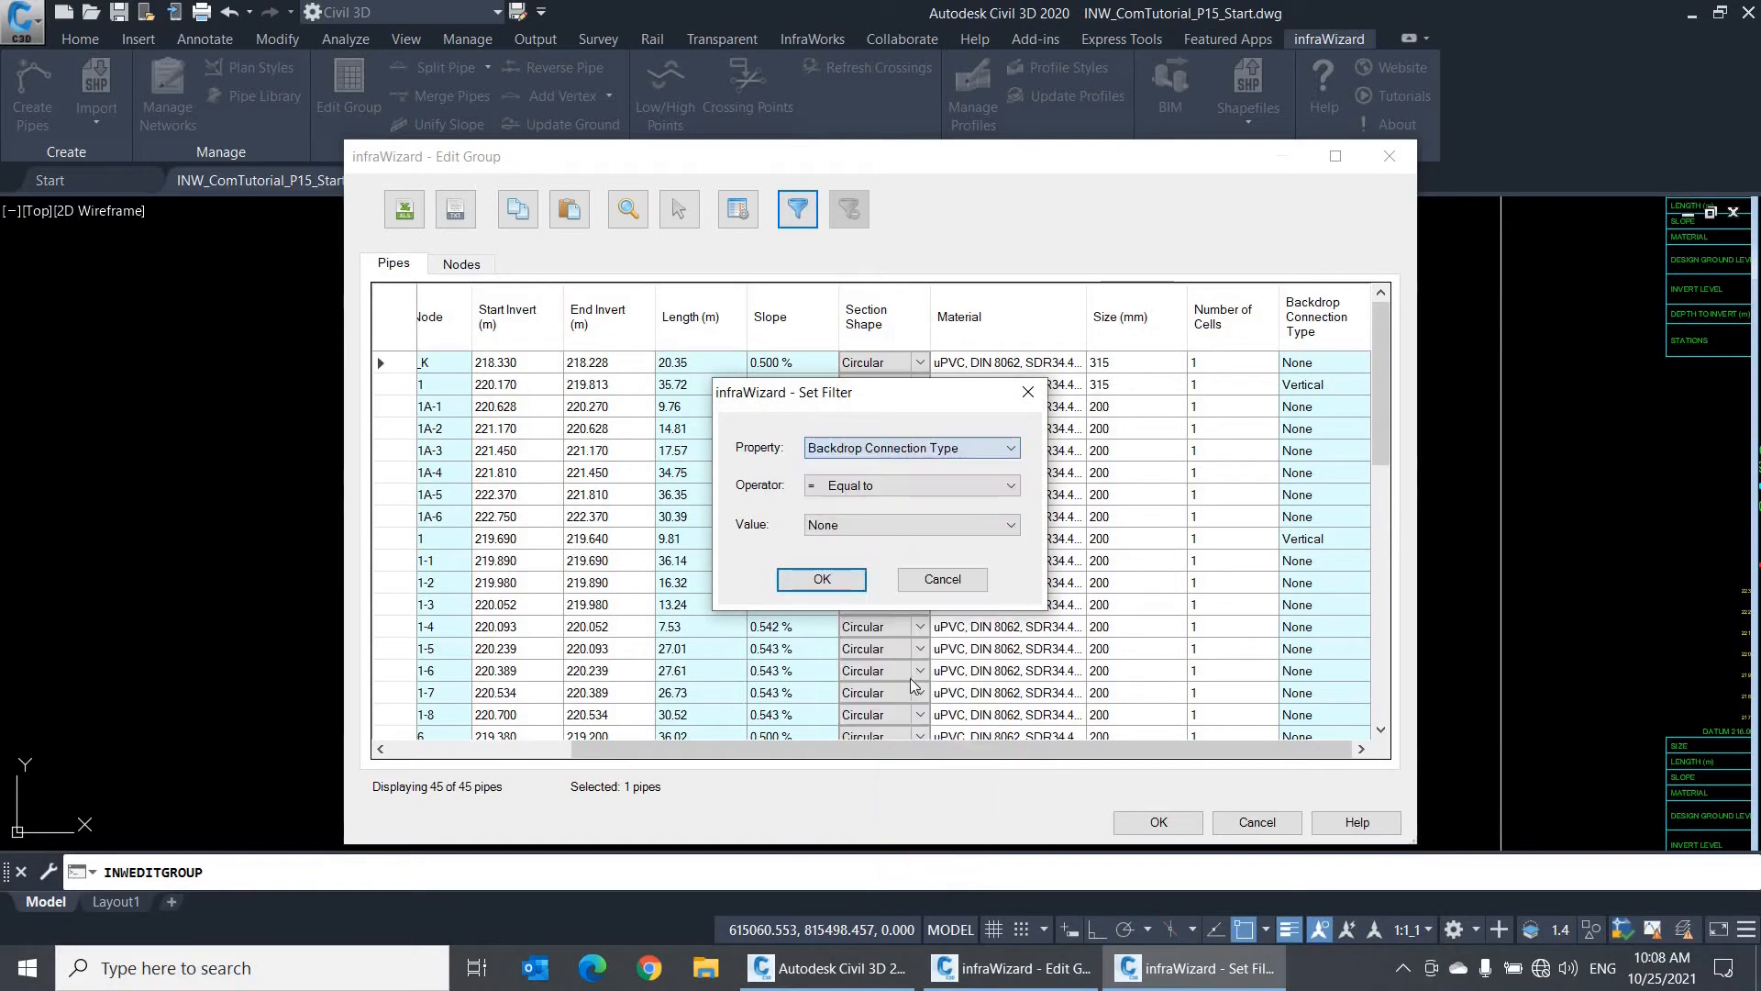
click(853, 496)
click(853, 519)
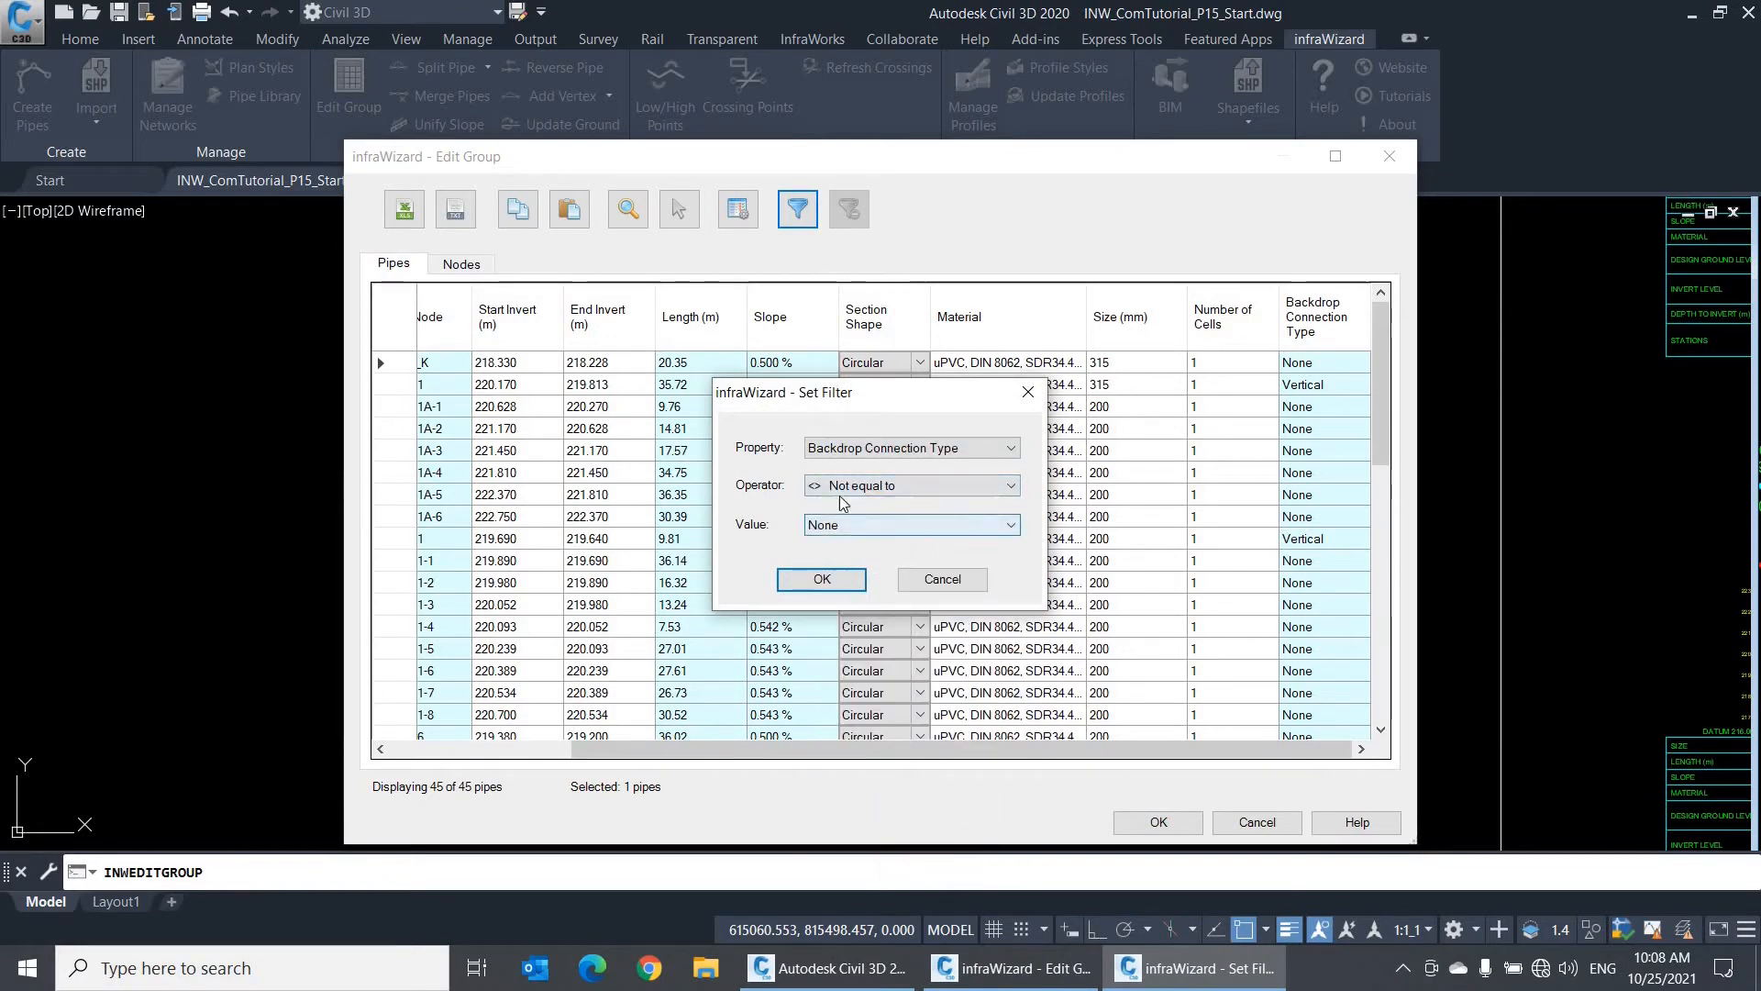
click(823, 579)
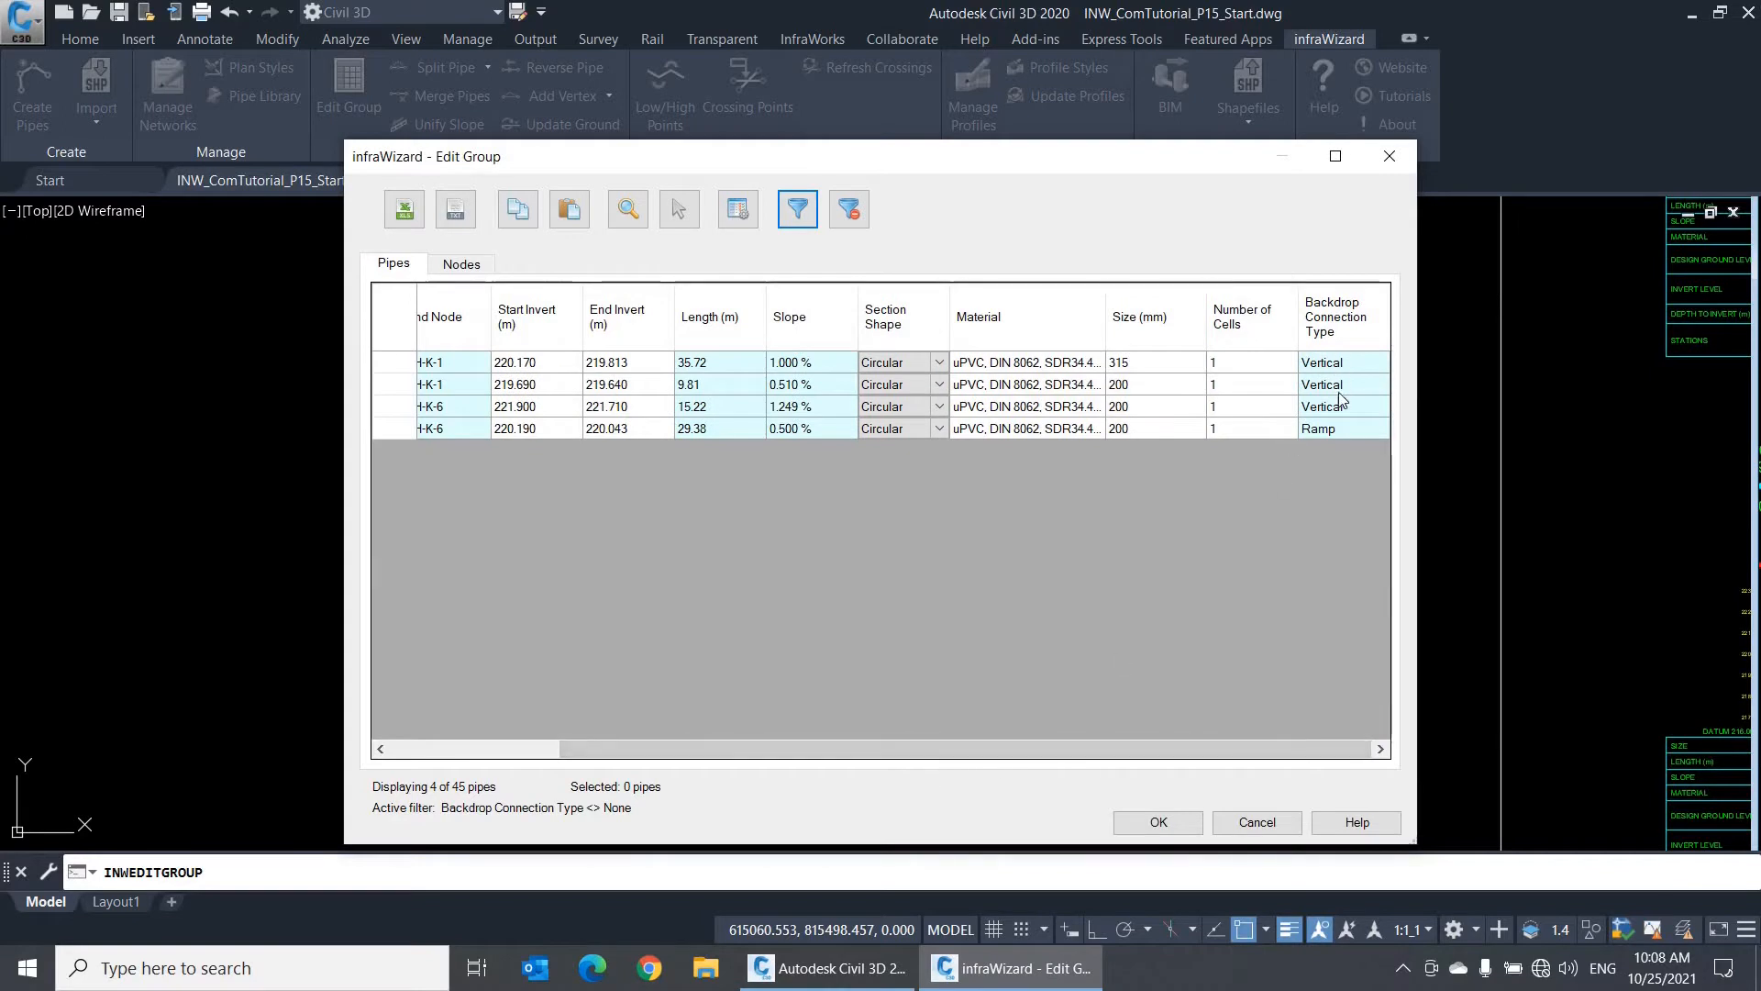
click(1341, 429)
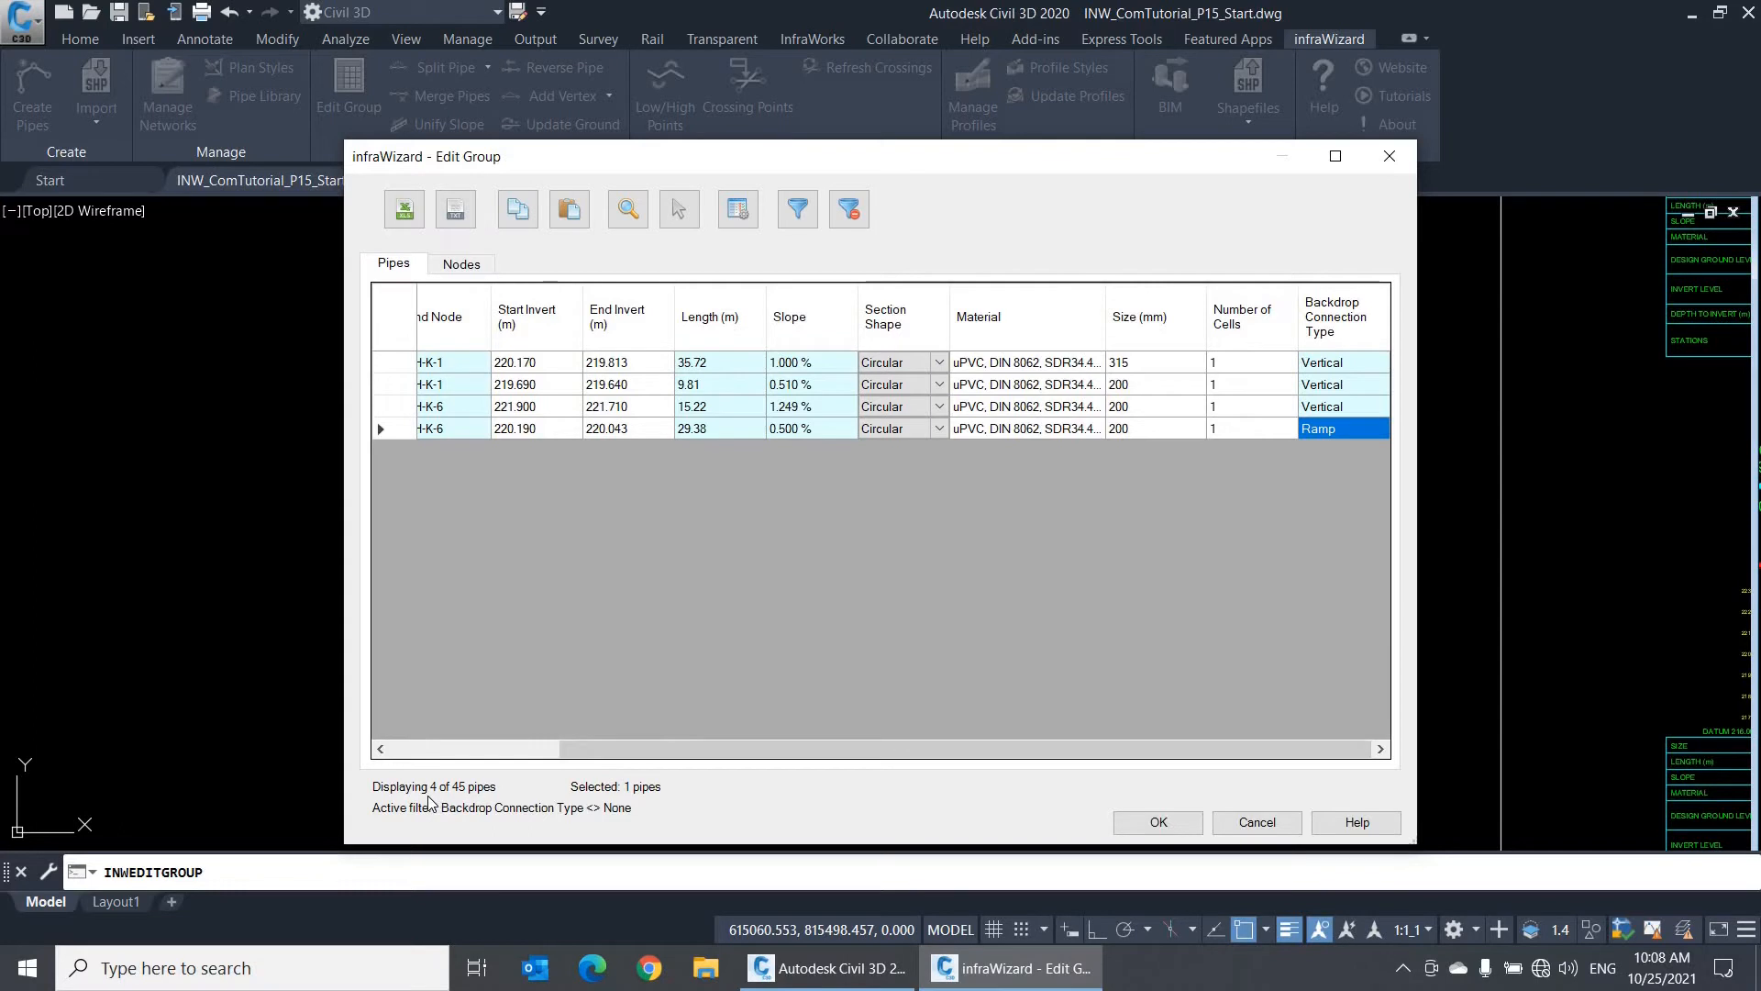
click(1256, 822)
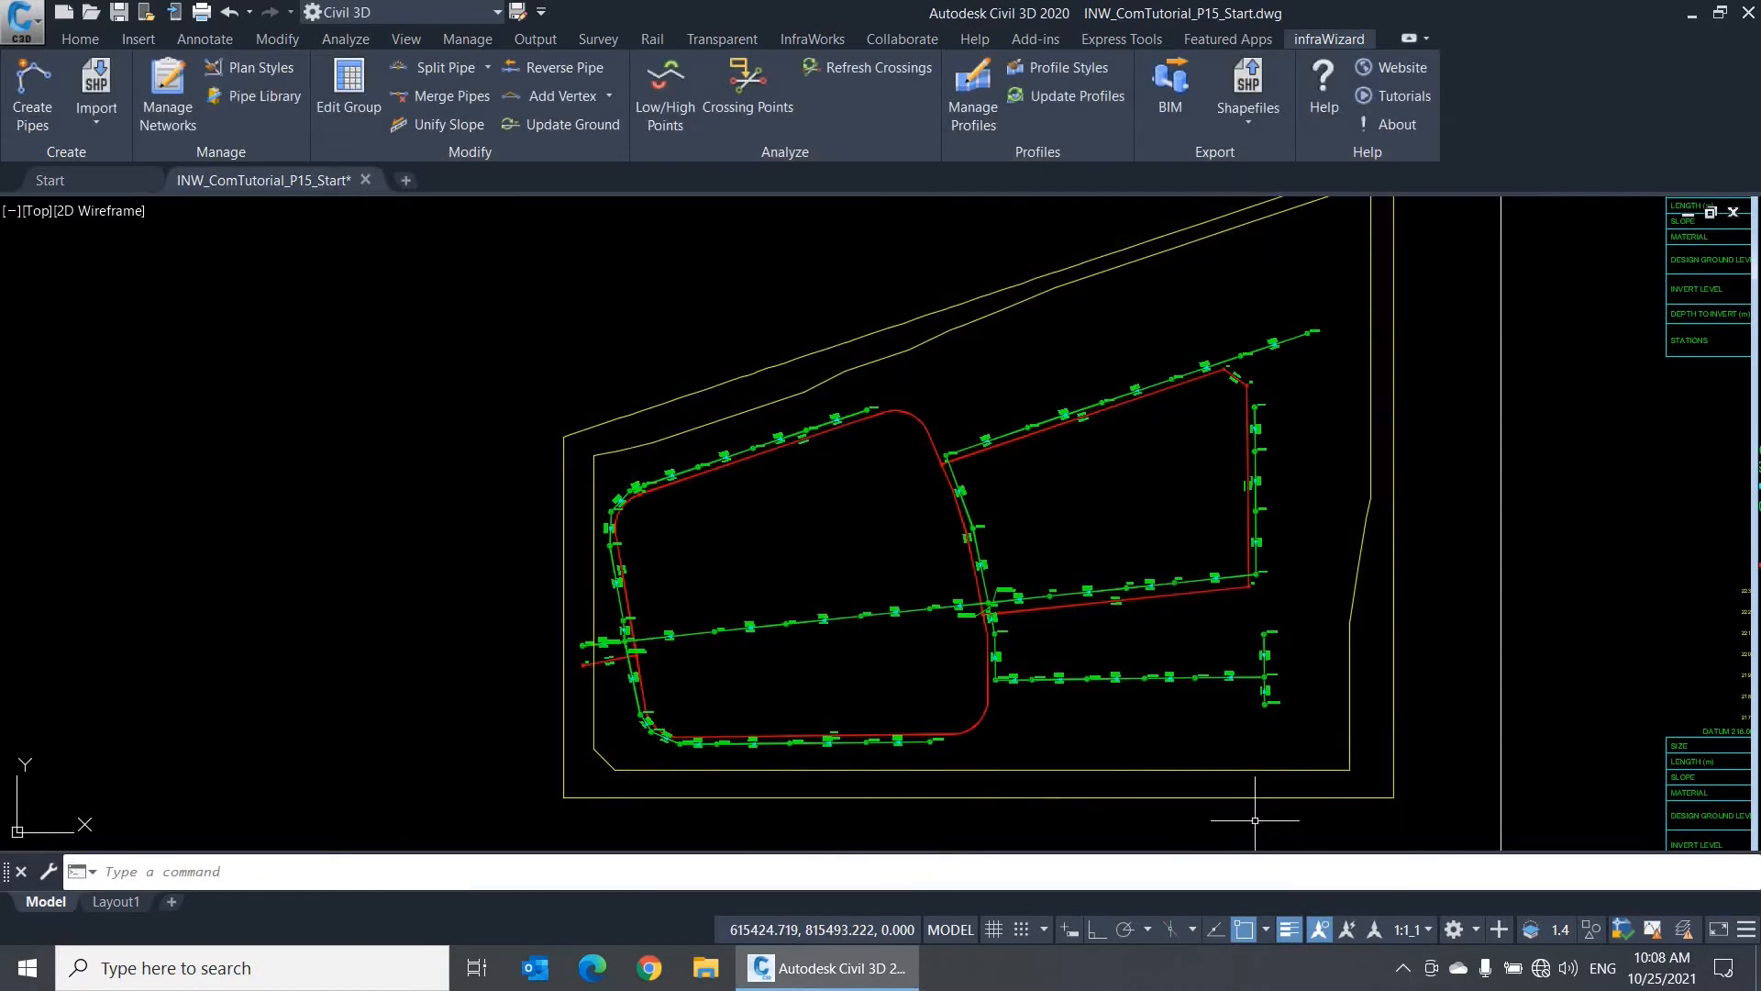